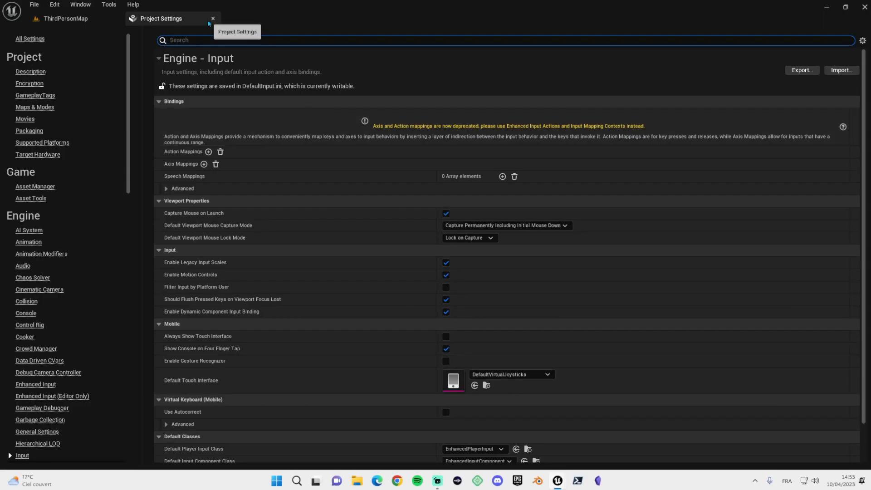
- Close the Project Settings and look over the ThirdPersonMap level in the viewport
click(212, 19)
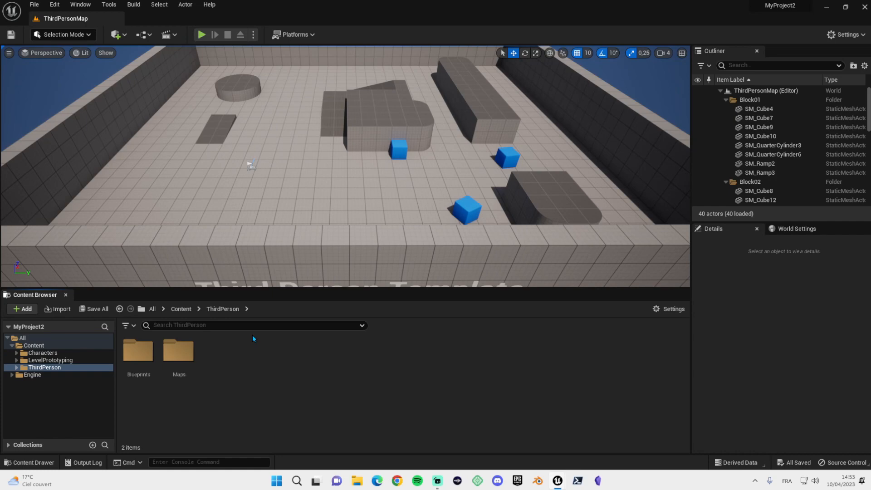
right_drag(274, 243, 254, 235)
key(s)
key(w)
key(a)
key(s)
key(w)
key(d)
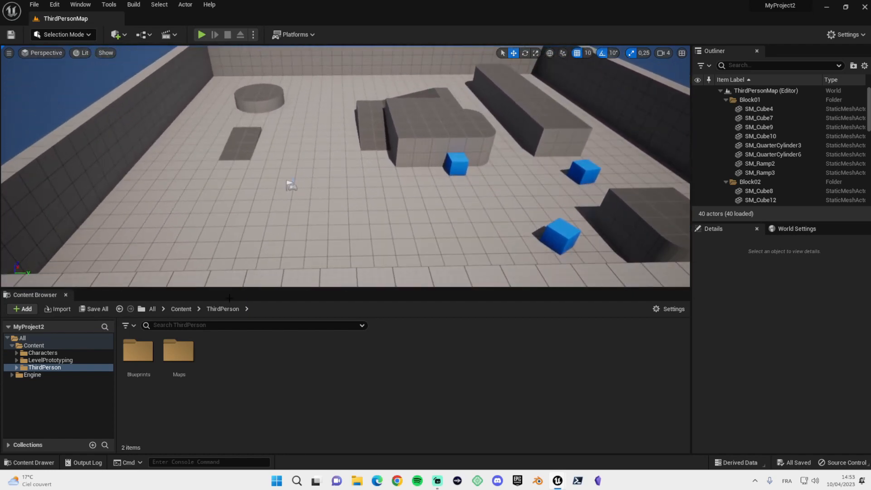
- Open the BP_ThirdPersonCharacter blueprint from ThirdPerson's Blueprints folder and inspect its Event Graph
click(16, 367)
click(45, 375)
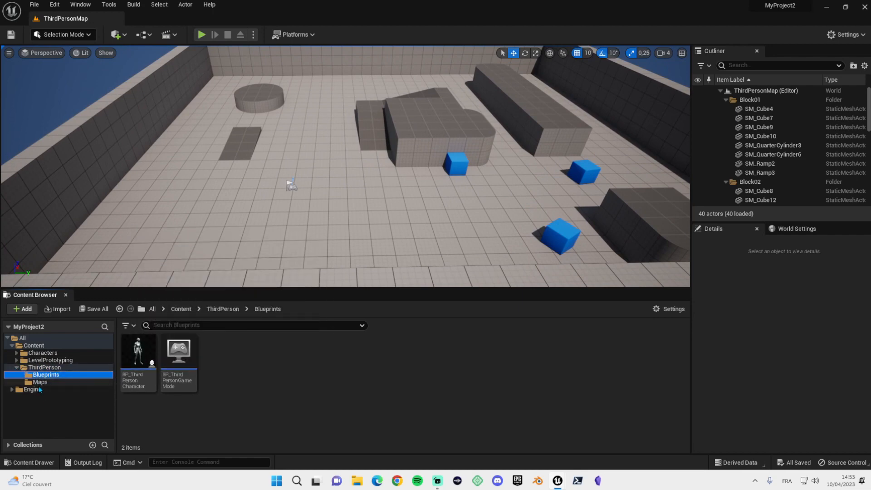
click(137, 356)
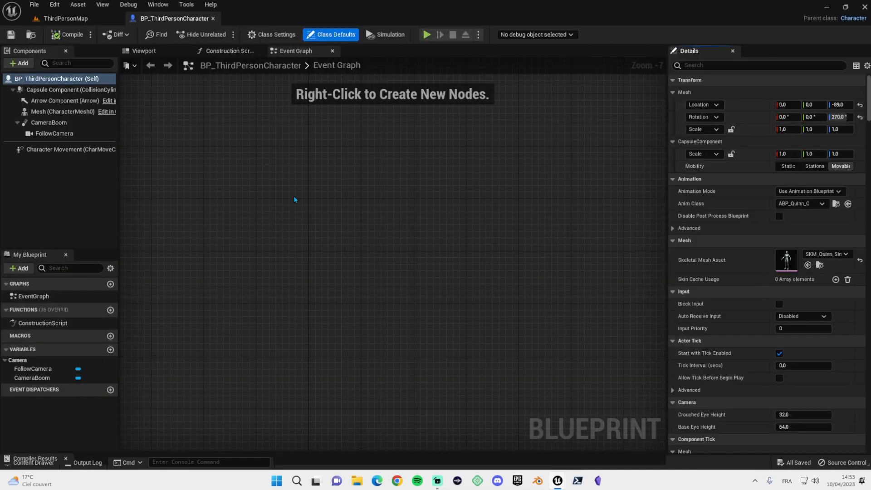
scroll(296, 200, down, 6)
right_drag(297, 222, 299, 224)
scroll(299, 223, up, 2)
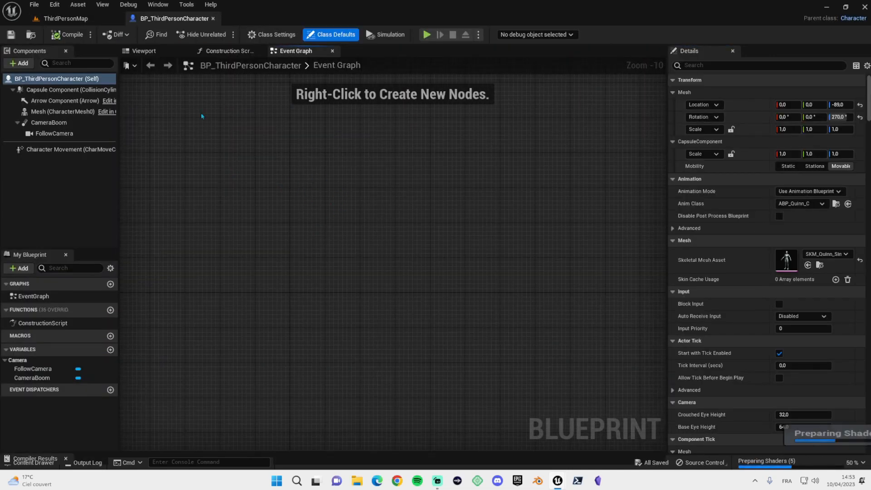
- Return to the ThirdPersonMap level and create a folder named Inputs in the Content folder
click(66, 18)
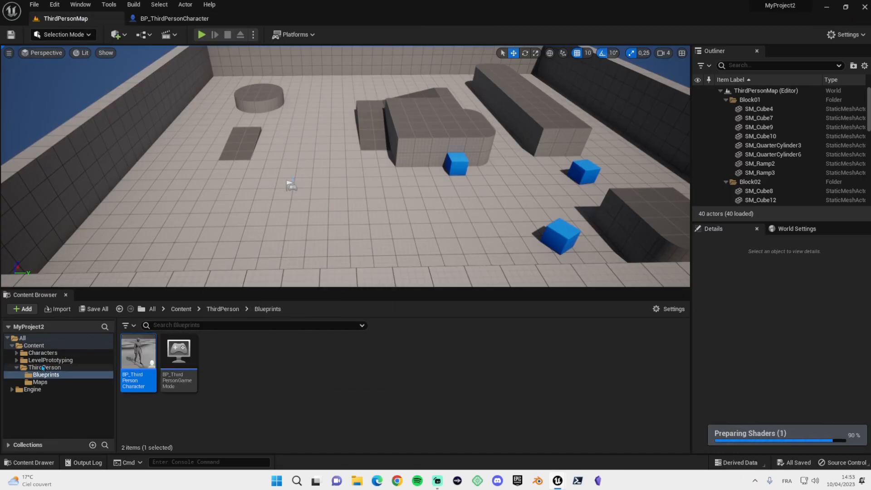
click(34, 345)
right_click(267, 372)
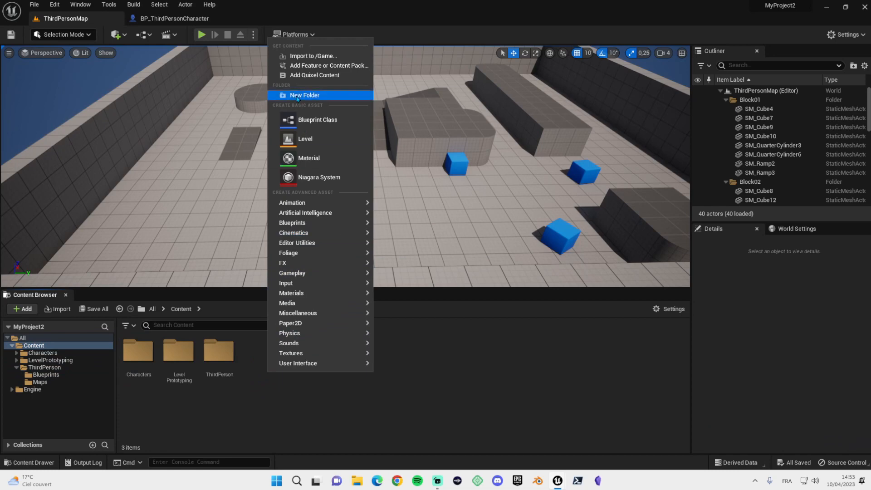
click(297, 96)
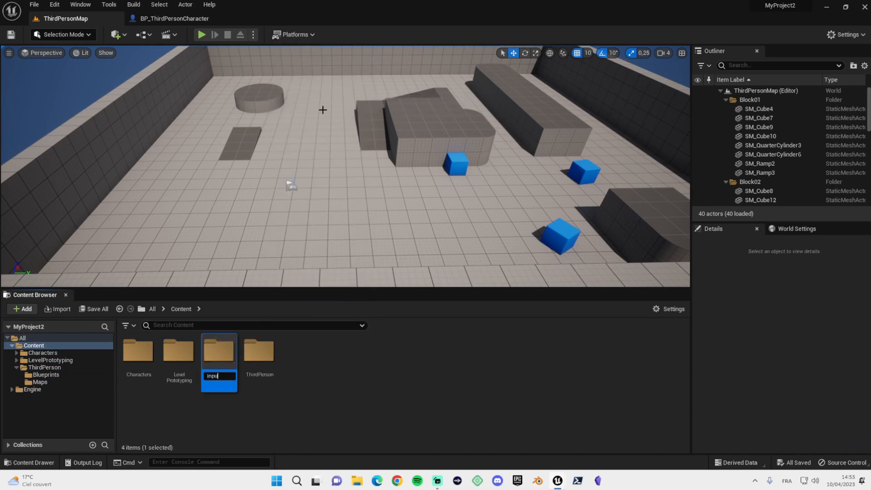
text(inp)
key(BackSpace)
key(BackSpace)
key(BackSpace)
text(Inputs)
key(Return)
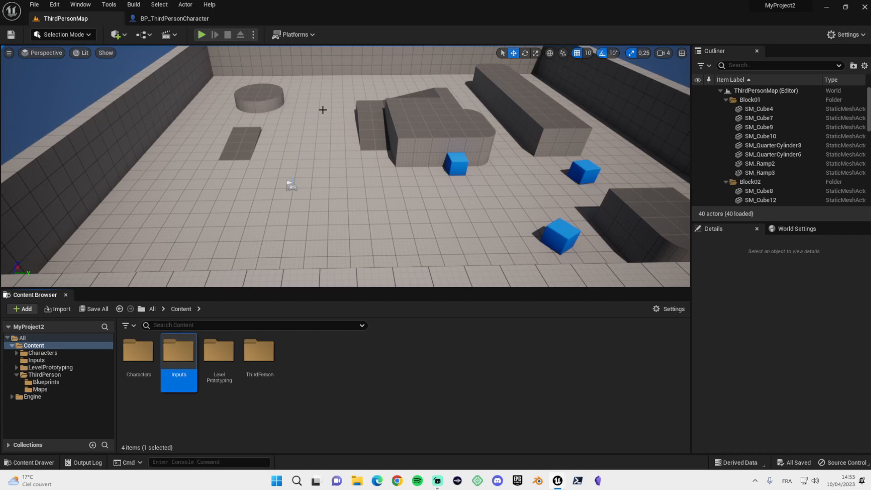
- Create an Input Action named IA_Move inside the Inputs folder
double_click(189, 350)
right_click(204, 375)
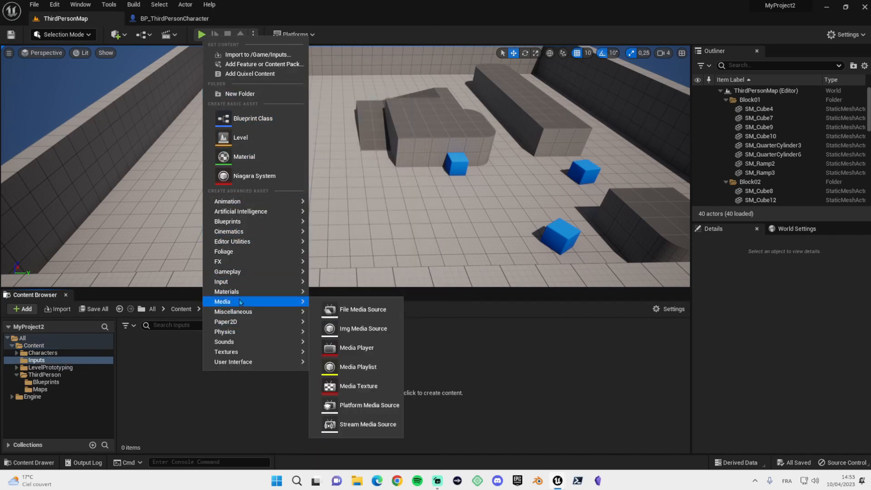
mouse_move(242, 313)
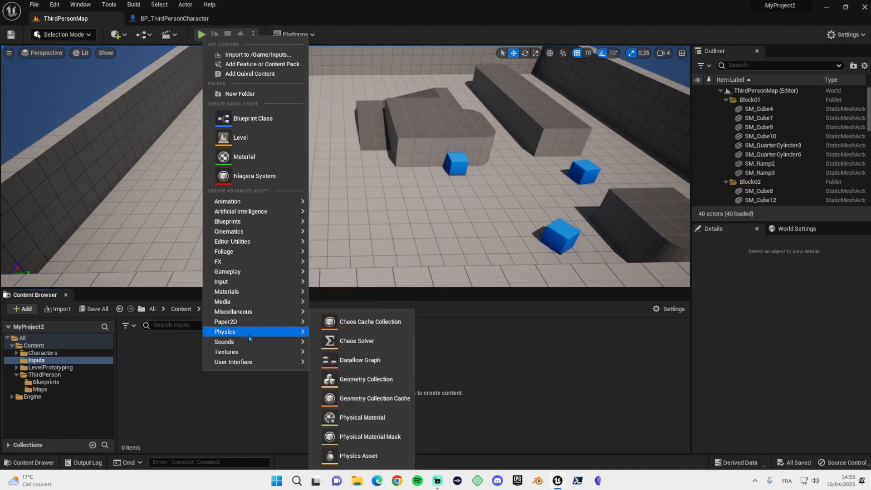
mouse_move(251, 343)
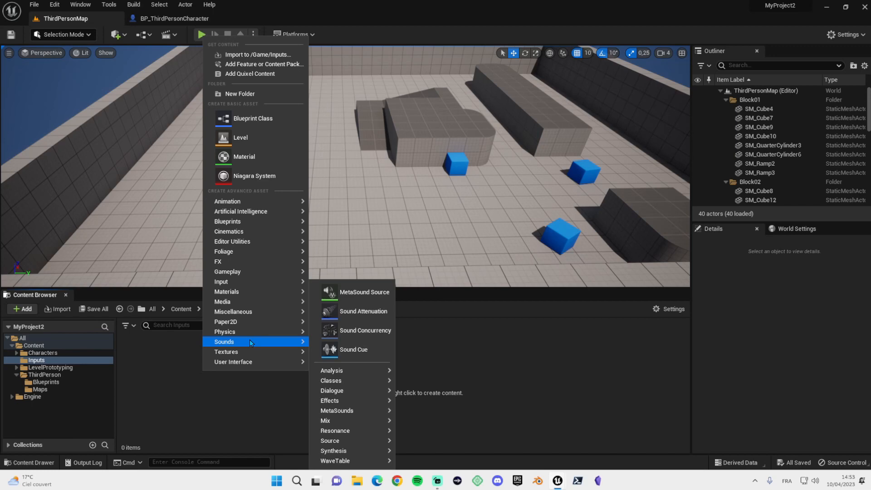
mouse_move(237, 283)
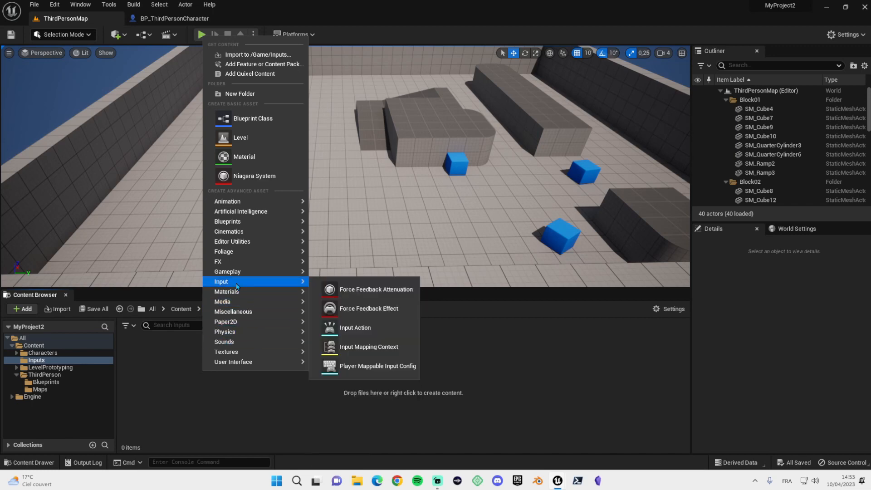
click(358, 329)
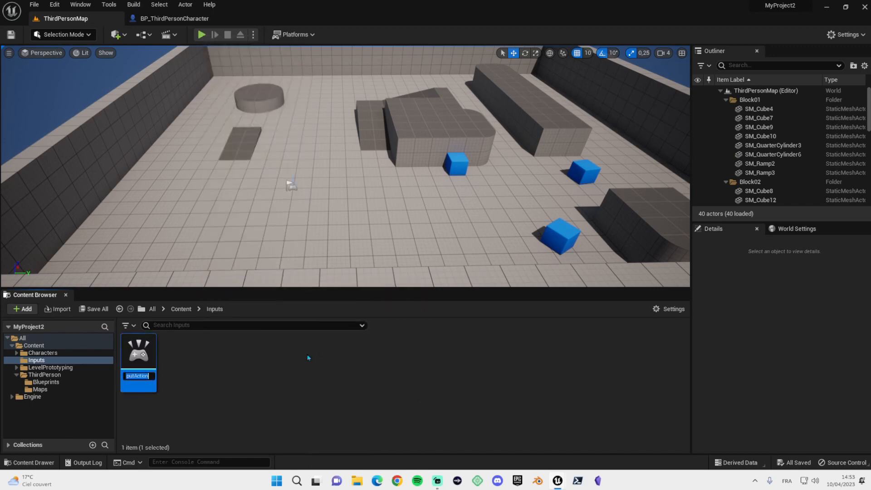
key(BackSpace)
key(Return)
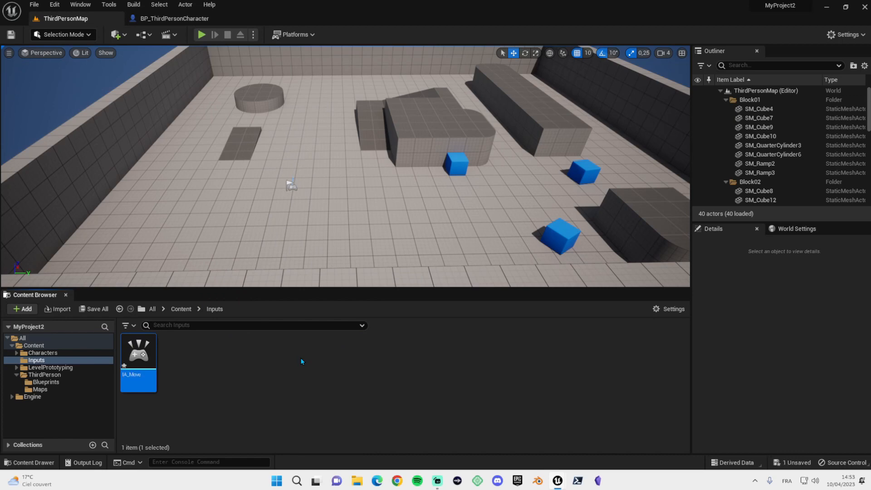
- Duplicate the IA_Move input action twice in the Inputs folder
right_click(178, 377)
click(140, 364)
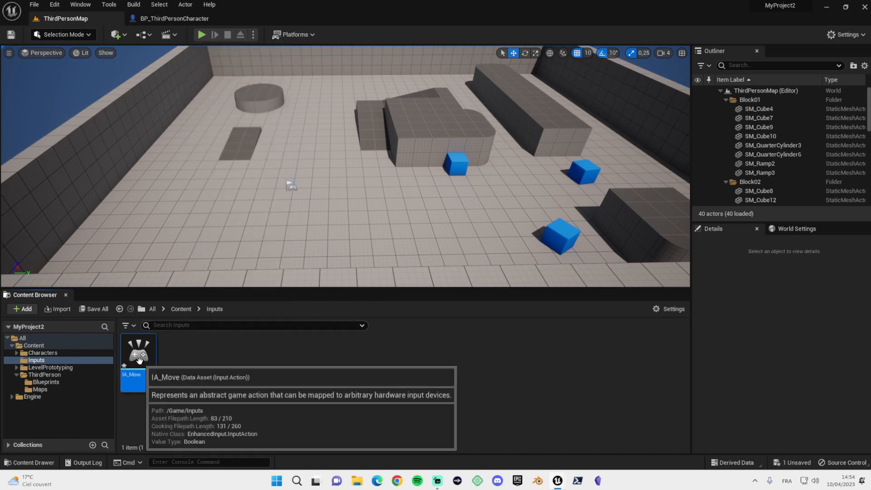
key(ctrl+d)
key(Return)
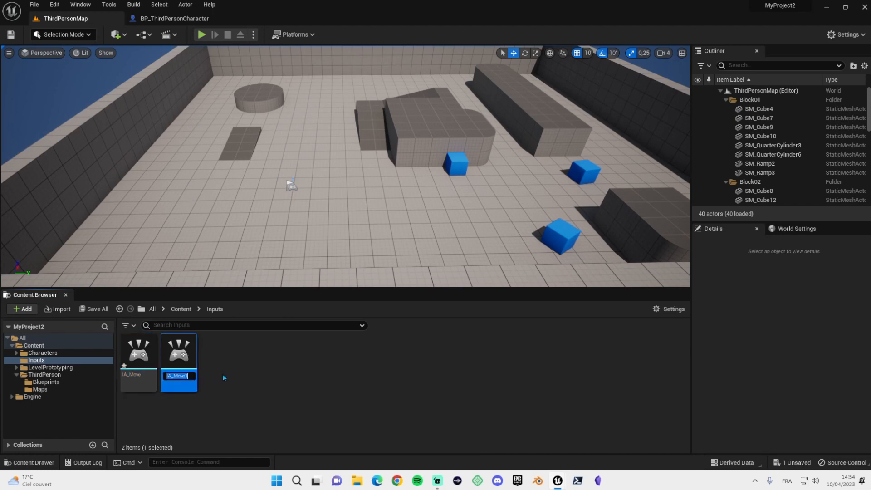
key(ctrl+d)
key(Return)
- Rename the two copies of IA_Move as IA_Look and IA_Jump
click(189, 375)
click(190, 375)
key(End)
text(Look)
key(Return)
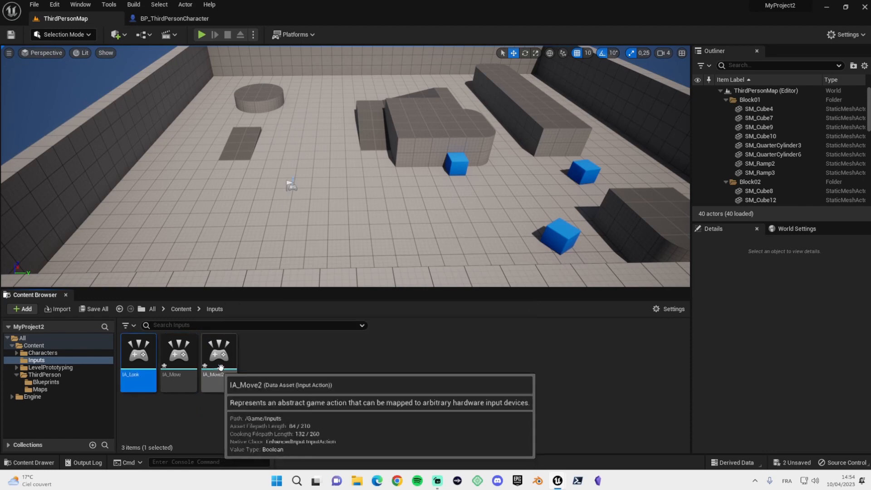
key(F2)
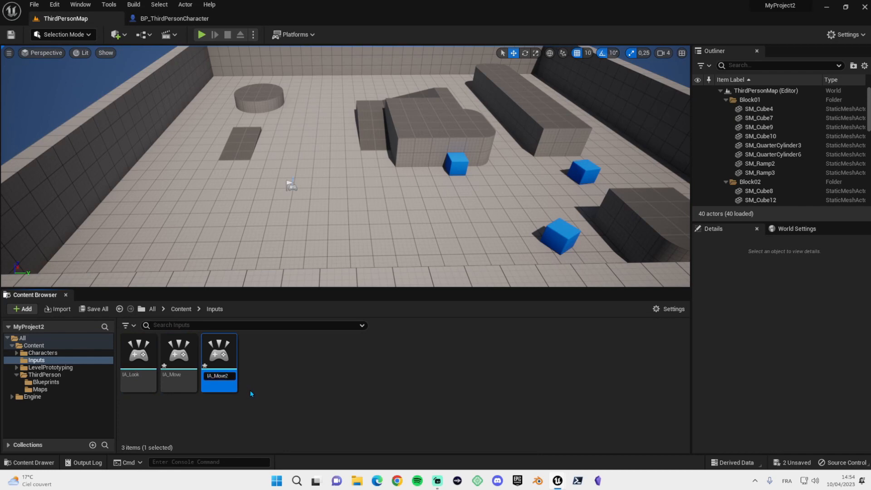
key(BackSpace)
text(Jump)
key(Return)
- Close the IA_Move editor after opening it, and save the input action assets
double_click(225, 359)
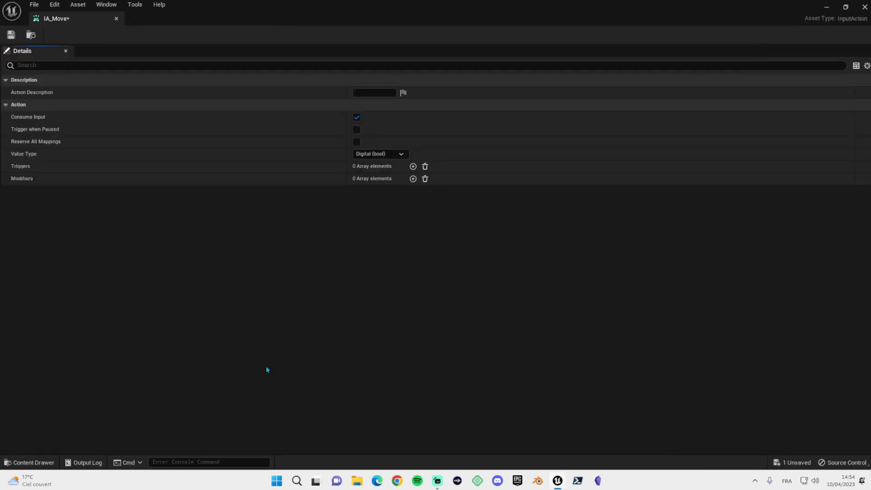
click(116, 19)
key(ctrl+s)
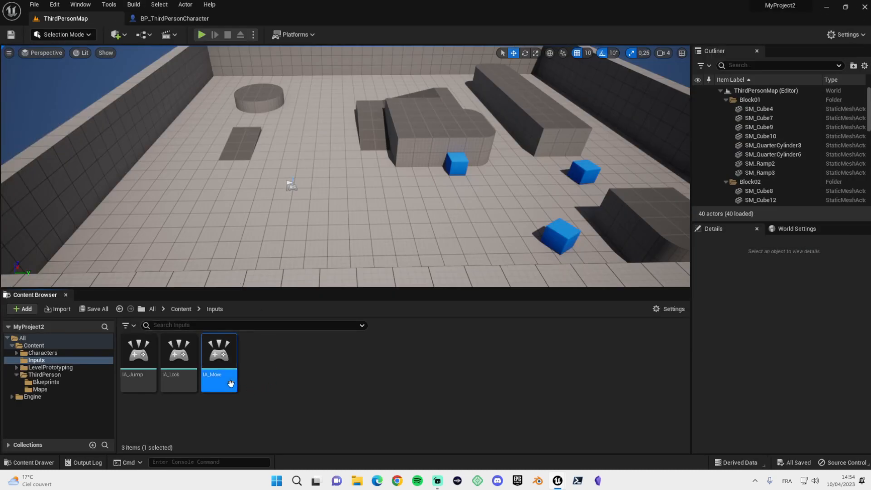
- Open IA_Jump, check that its Value Type is Digital (bool), and close it
double_click(137, 360)
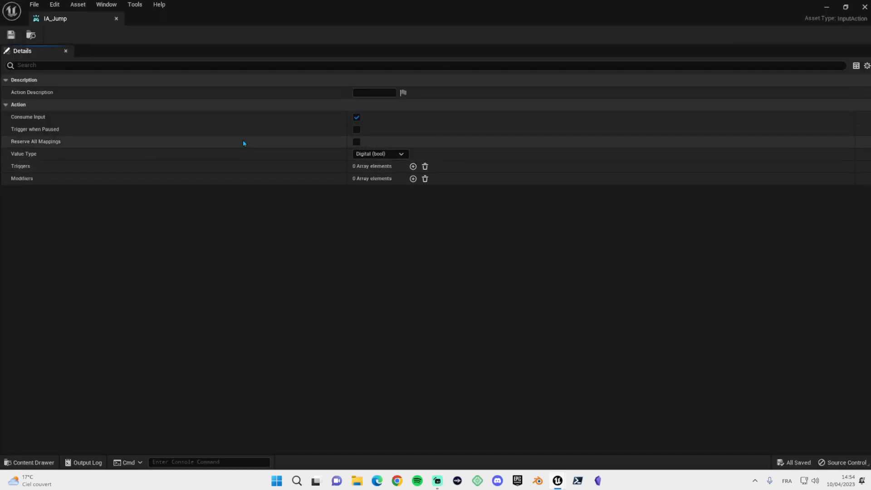
click(374, 155)
click(376, 155)
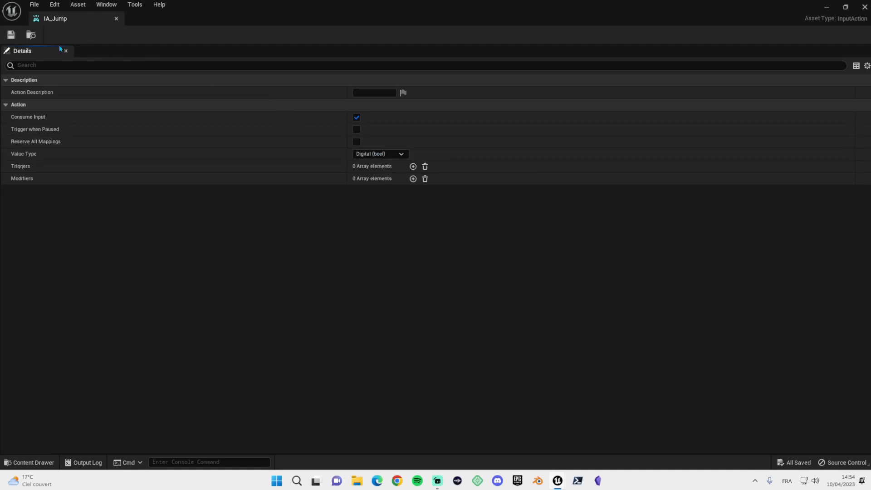
click(116, 18)
- Set the Value Type of IA_Look to Axis2D (Vector2D) and close the asset
double_click(179, 363)
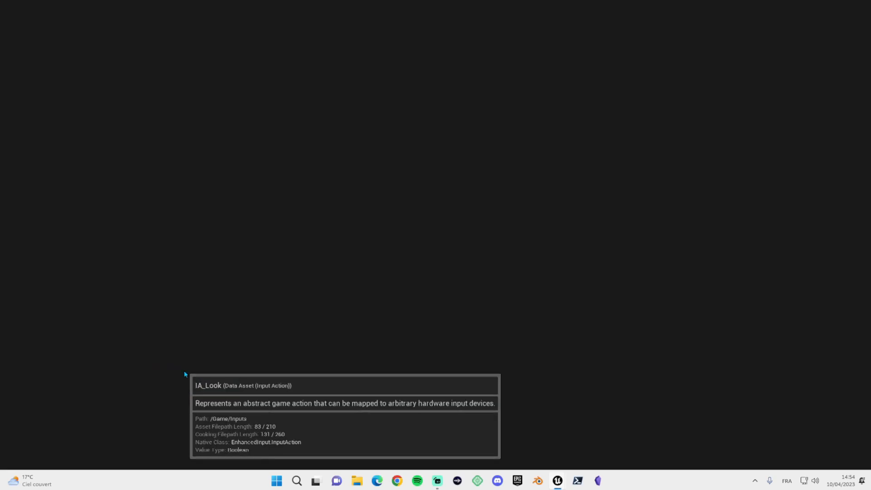
click(379, 154)
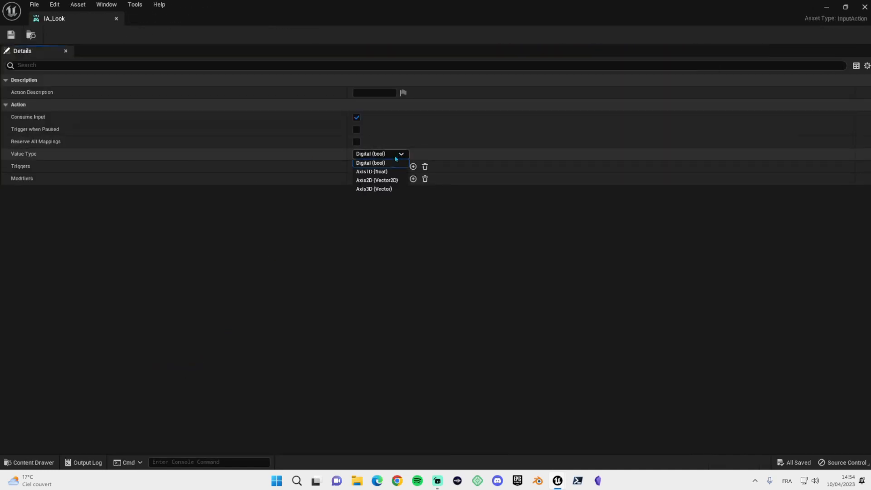
click(378, 180)
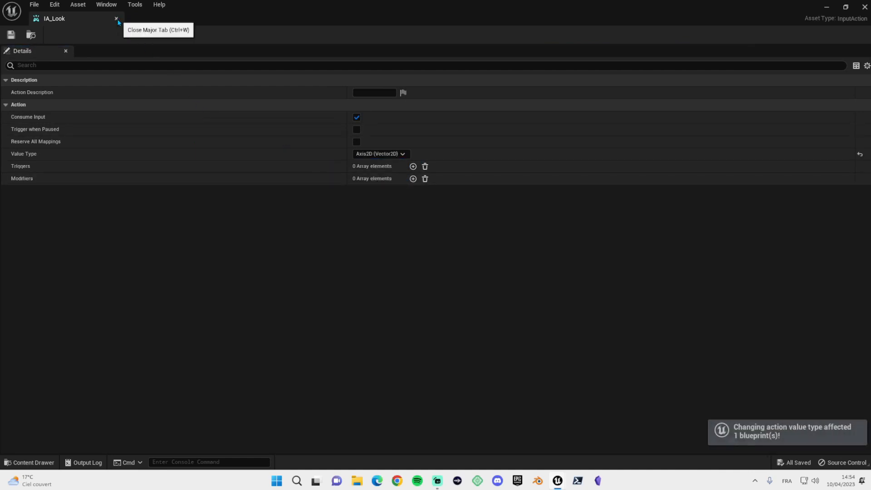
click(116, 18)
- Set the Value Type of IA_Move to Axis2D (Vector2D), then save and close the asset
double_click(217, 363)
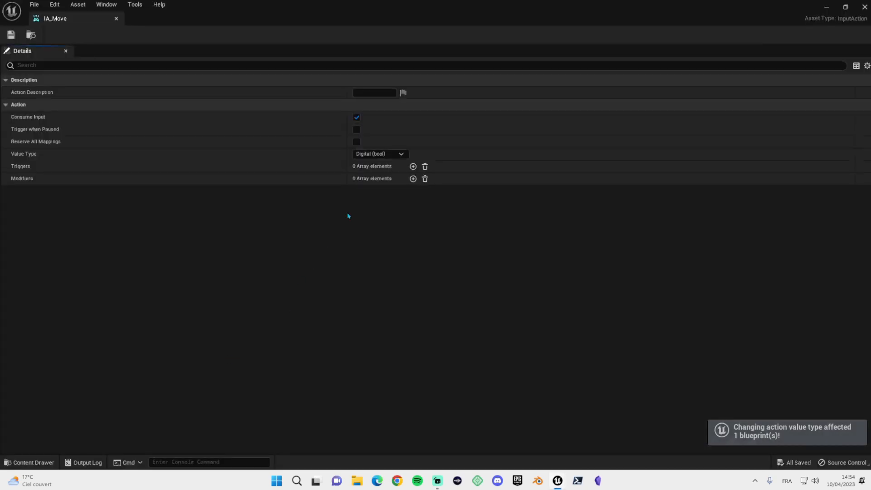
click(373, 154)
click(379, 180)
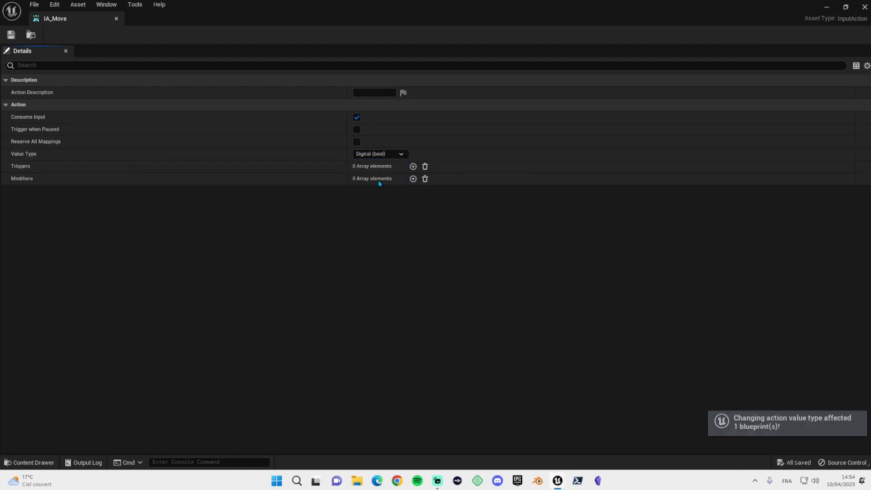
click(380, 154)
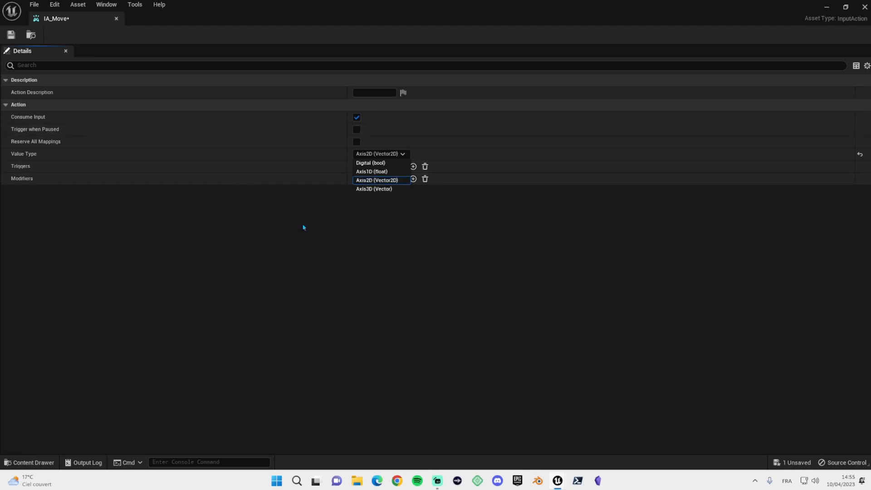
click(363, 180)
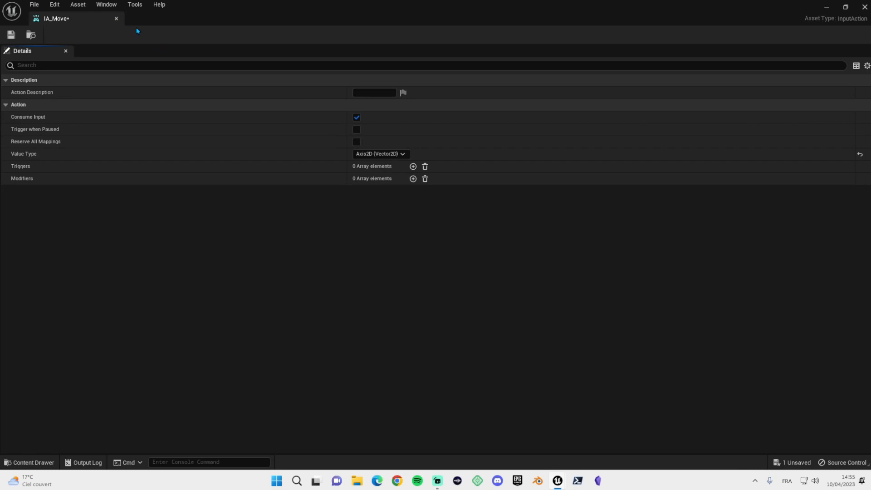
key(ctrl+s)
click(117, 19)
- Create an Input Mapping Context named IMC_Default in the Inputs folder and save it
click(293, 371)
right_click(267, 365)
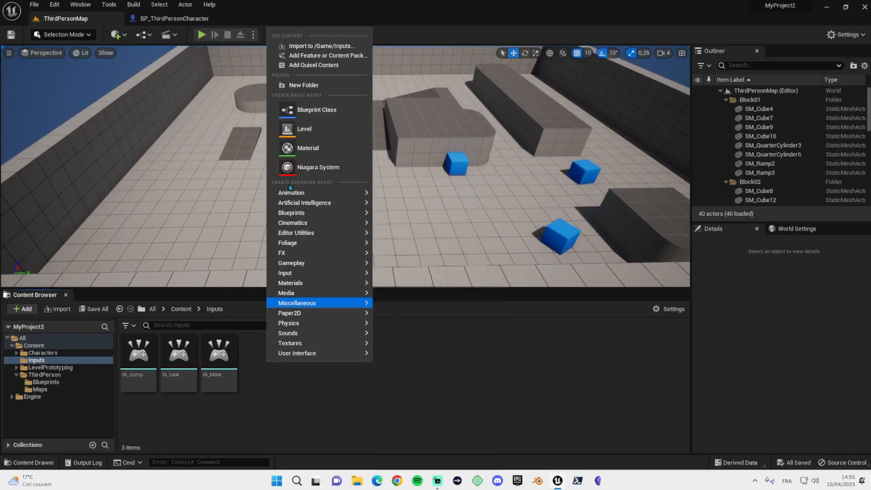
mouse_move(291, 273)
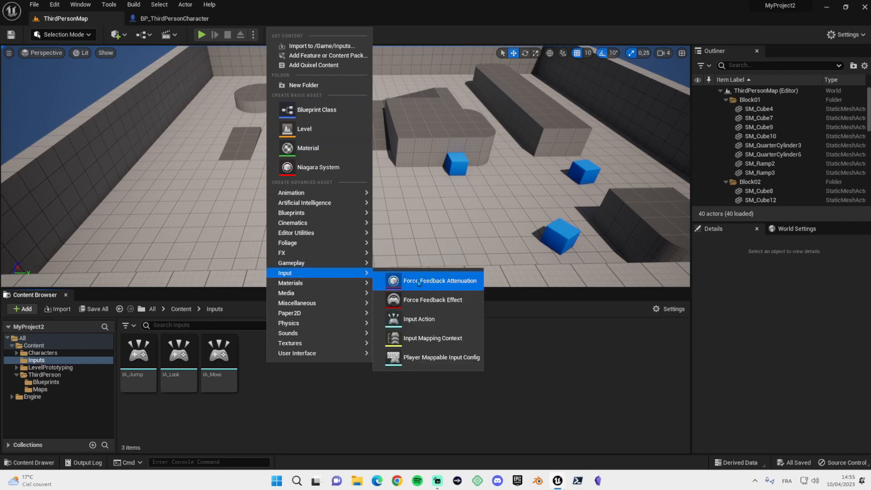
click(432, 338)
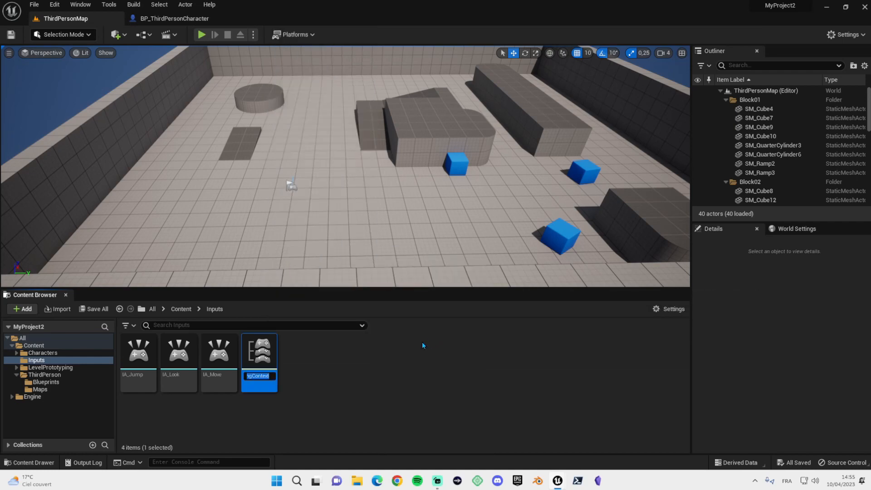
text(IM)
text(C_Defa)
text(ult)
key(Return)
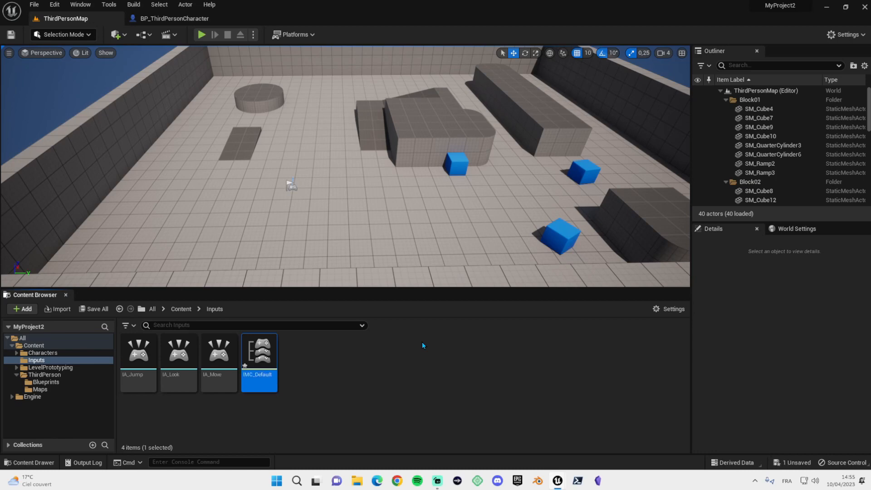
key(ctrl+s)
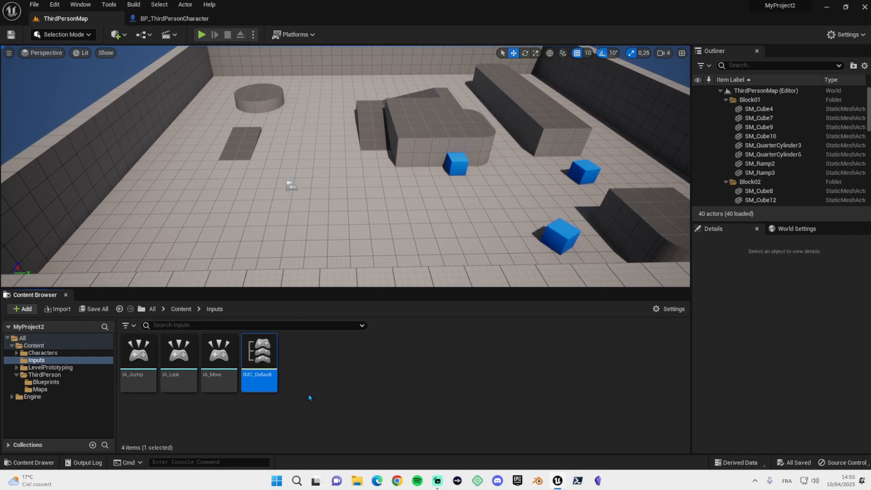
- Open IMC_Default and add a mapping for IA_Jump bound to the Space Bar
double_click(265, 359)
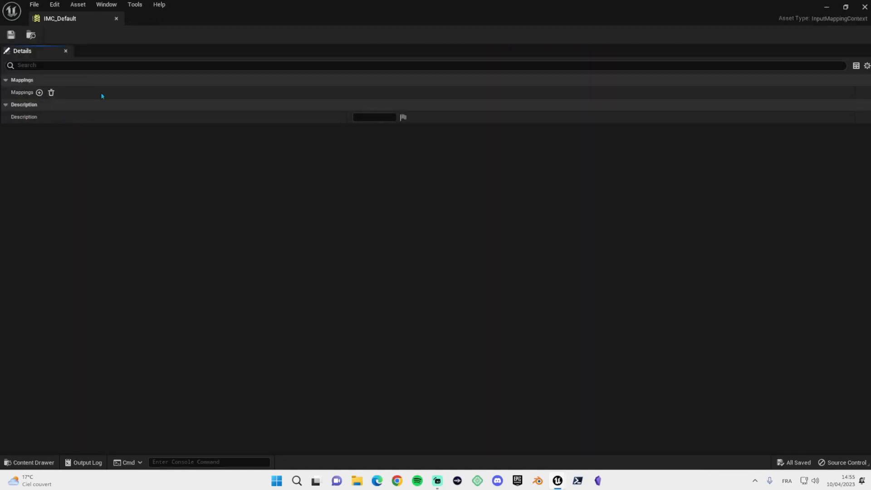
click(116, 19)
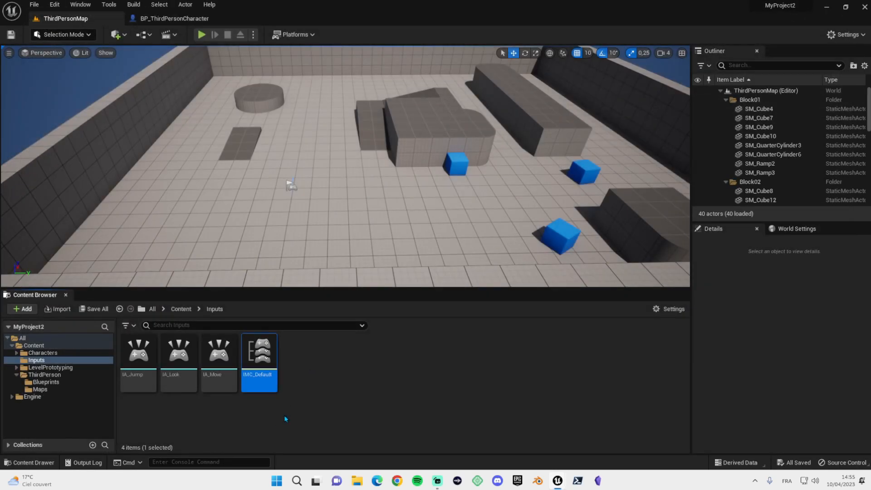
mouse_move(278, 385)
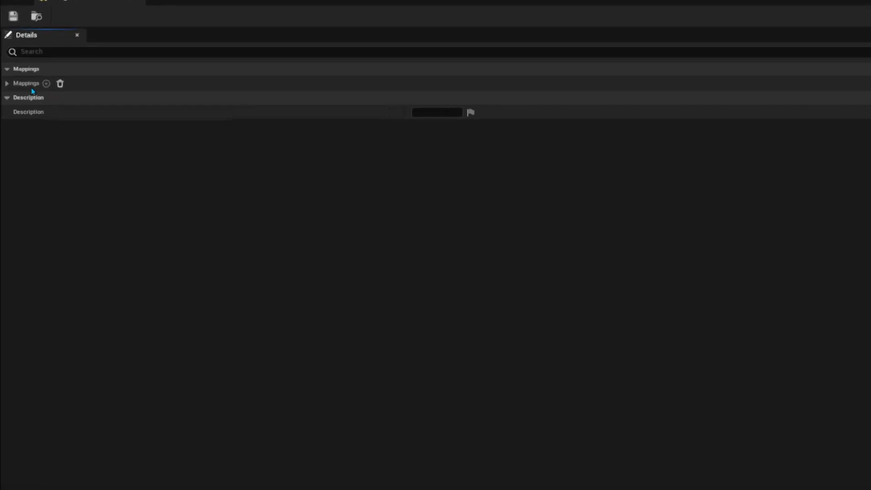
click(46, 83)
click(48, 99)
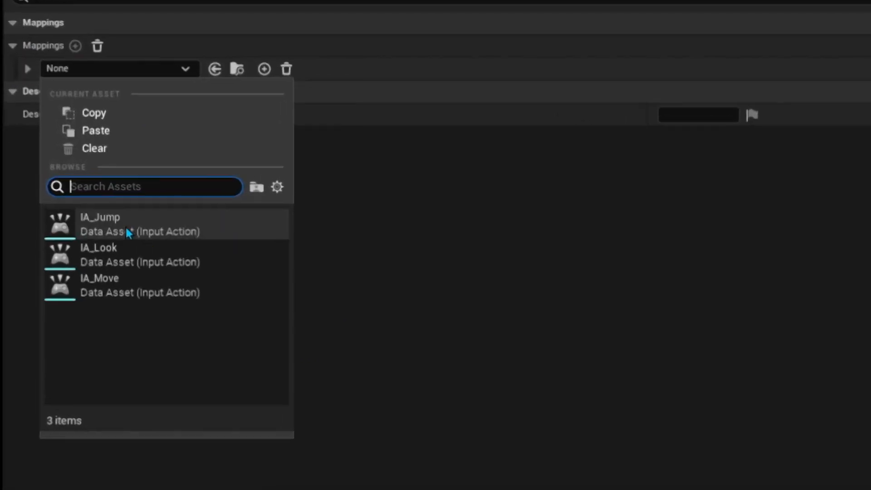
click(128, 231)
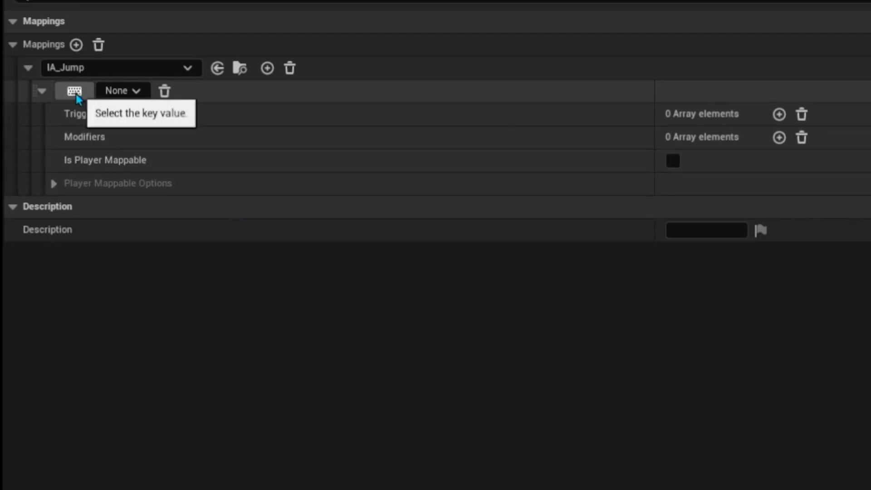
click(75, 92)
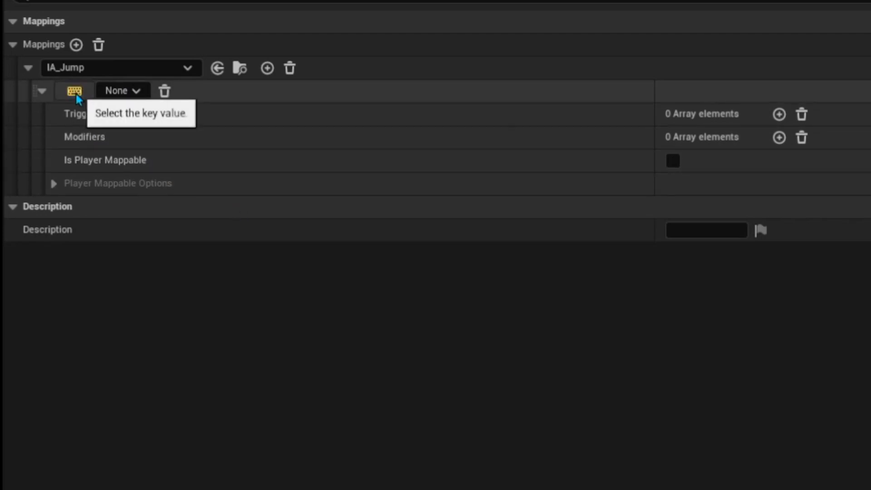
key(space)
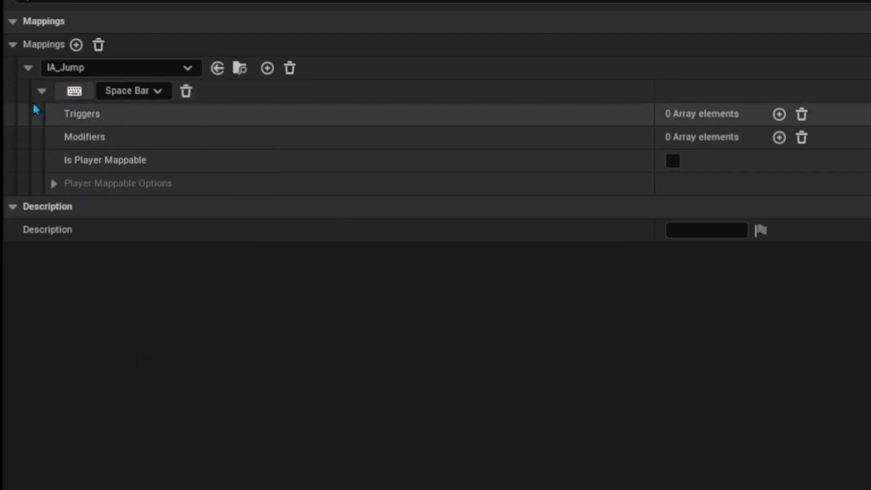
click(29, 68)
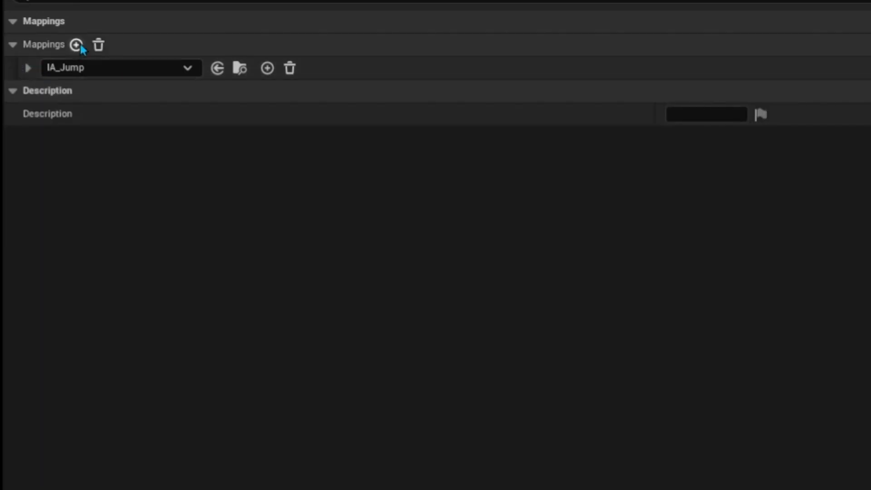
- Add a second mapping for IA_Look bound to Mouse XY 2D-Axis
click(76, 45)
click(93, 94)
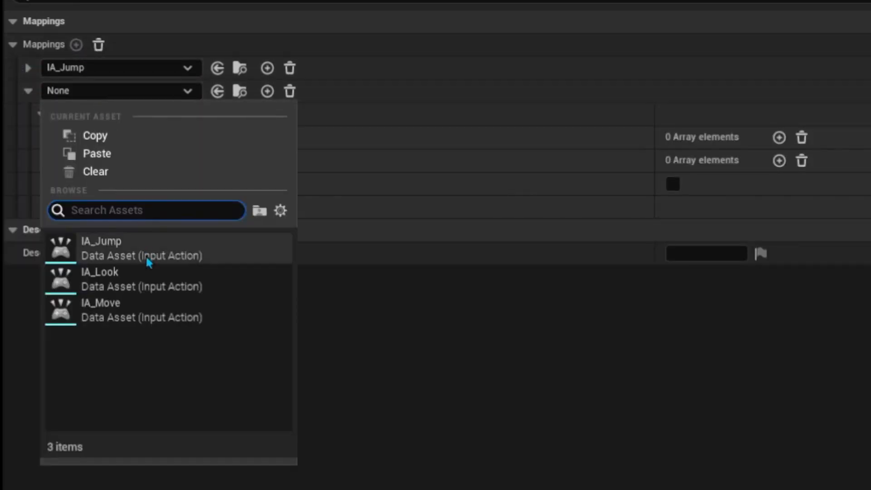
click(139, 278)
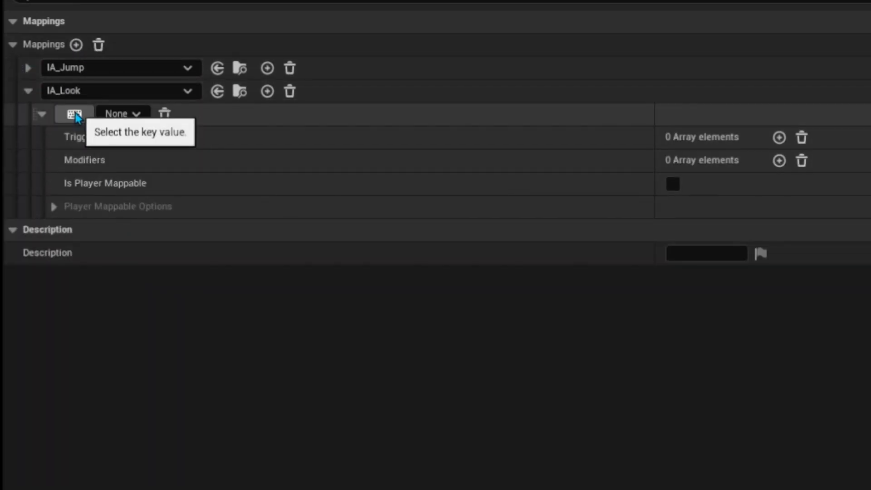
click(125, 116)
click(131, 187)
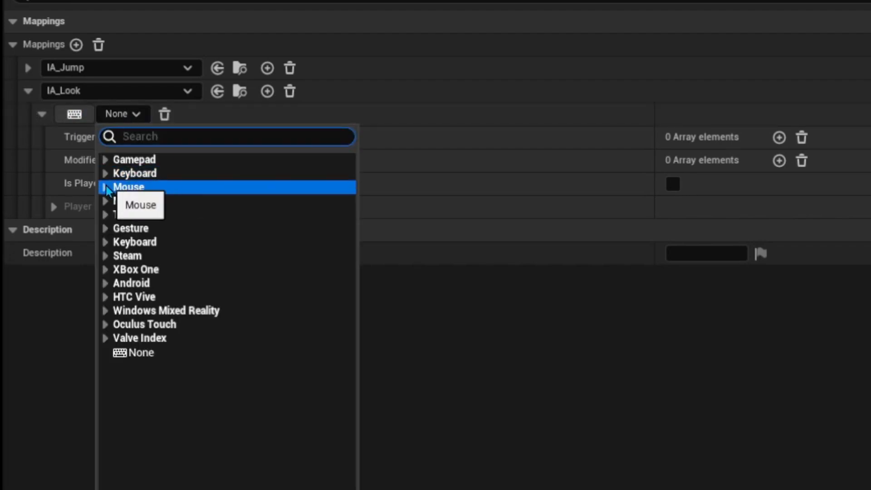
click(108, 188)
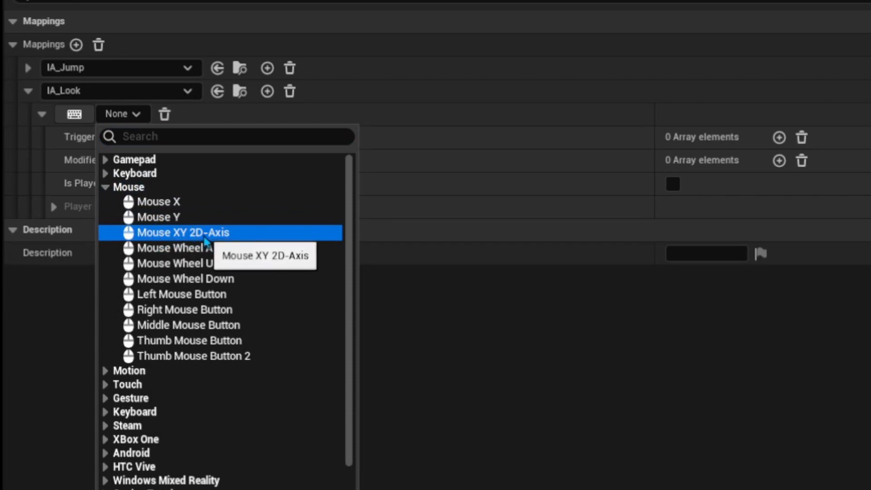
click(209, 233)
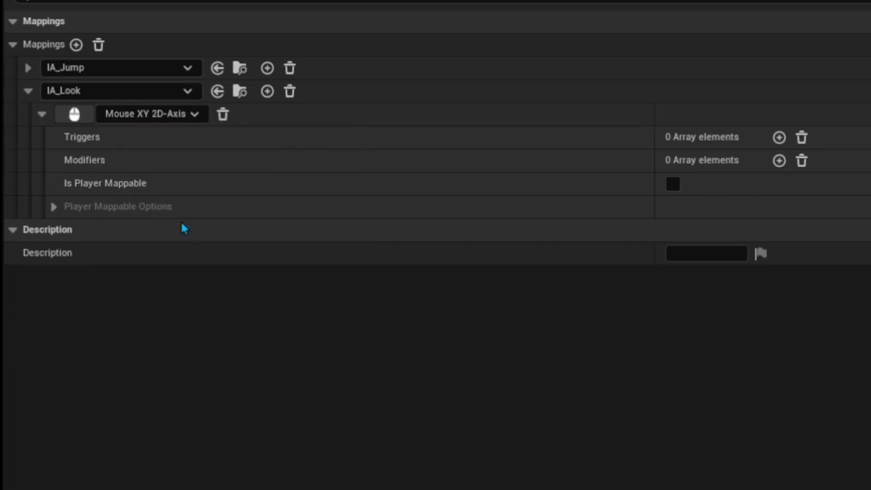
click(42, 113)
click(28, 90)
- Add a third mapping for IA_Move and collapse its key entry's details
click(76, 44)
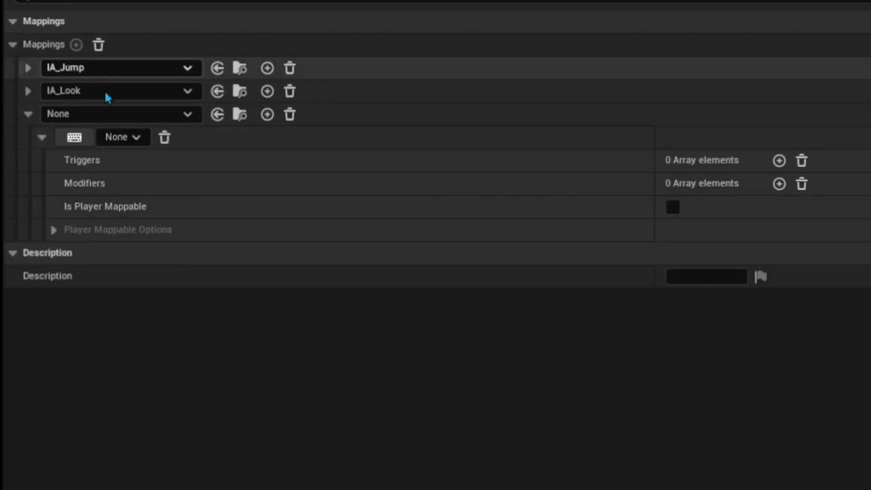
click(89, 114)
click(117, 333)
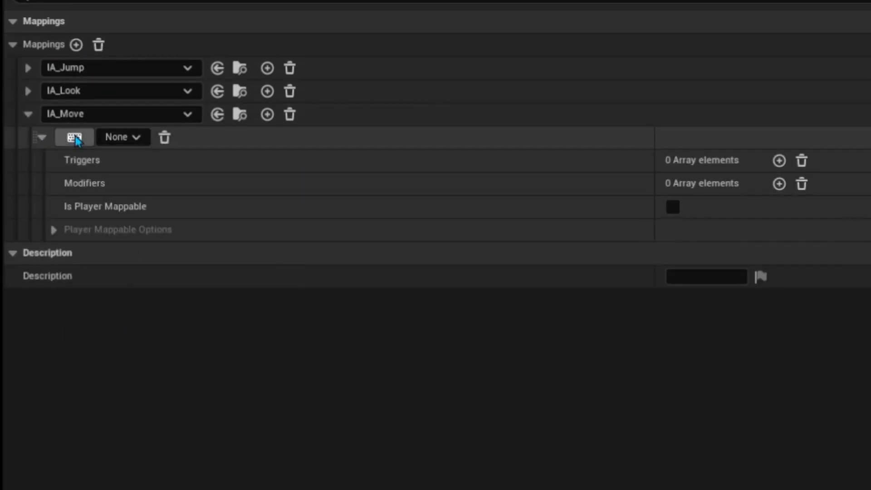
click(42, 138)
click(28, 115)
click(28, 115)
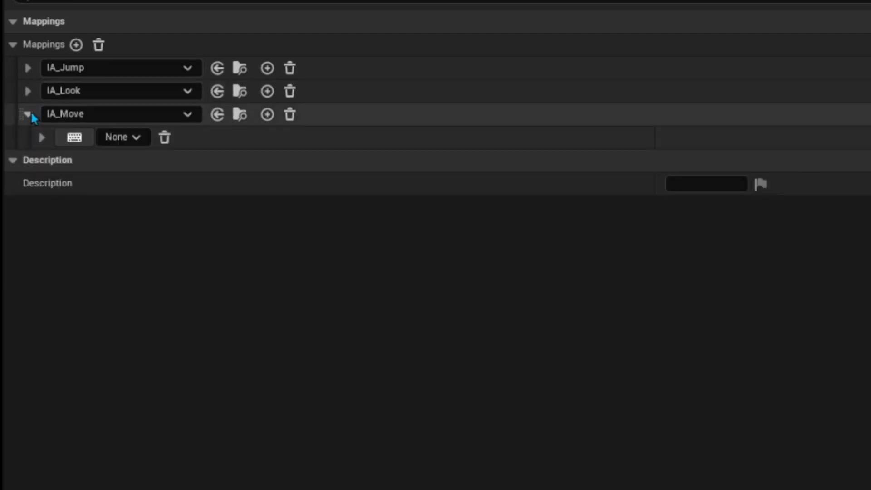
- Bind the IA_Move mapping to the Z key, save, and dock IMC_Default beside BP_ThirdPersonCharacter in the main editor window
click(68, 139)
key(z)
key(ctrl+s)
drag(73, 21, 235, 20)
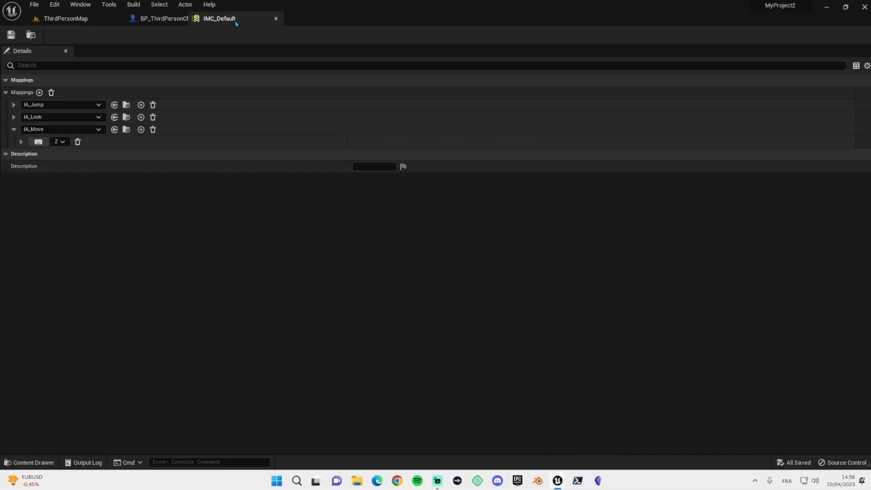
- Add a Get Player Controller node to the Event Graph of BP_ThirdPersonCharacter
click(178, 20)
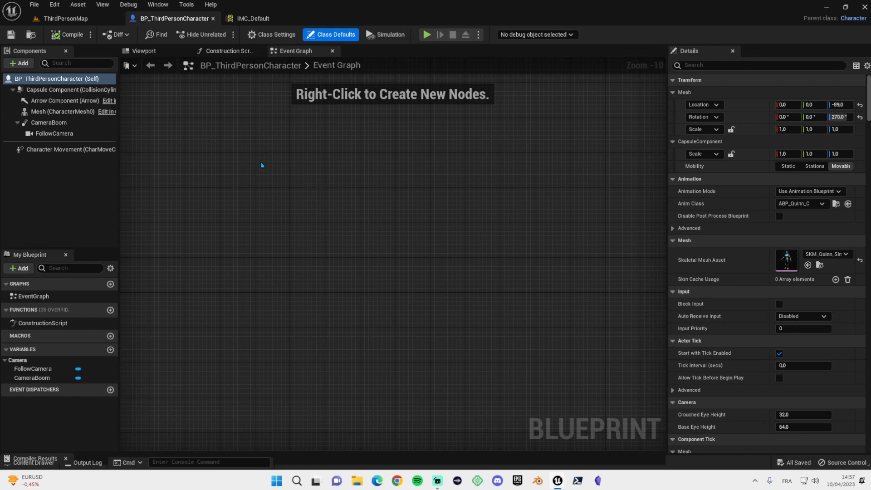
right_drag(271, 182, 268, 202)
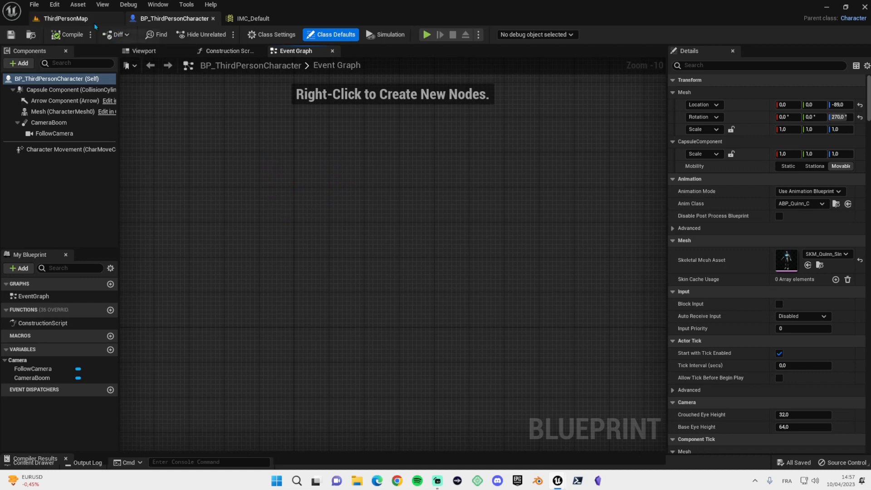
right_drag(252, 231, 283, 234)
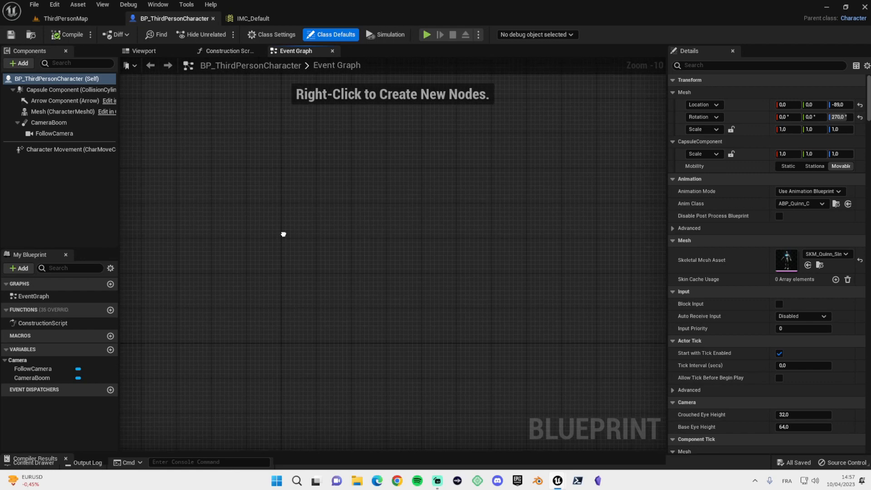
right_click(279, 193)
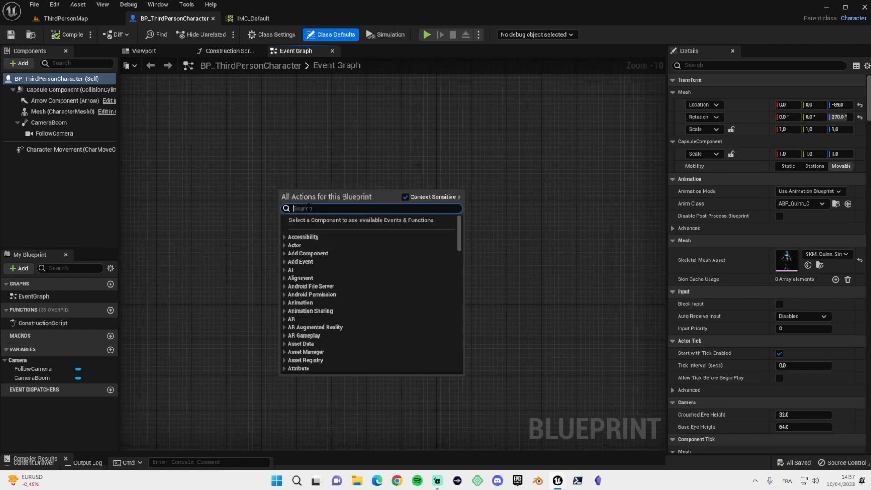
text(get p)
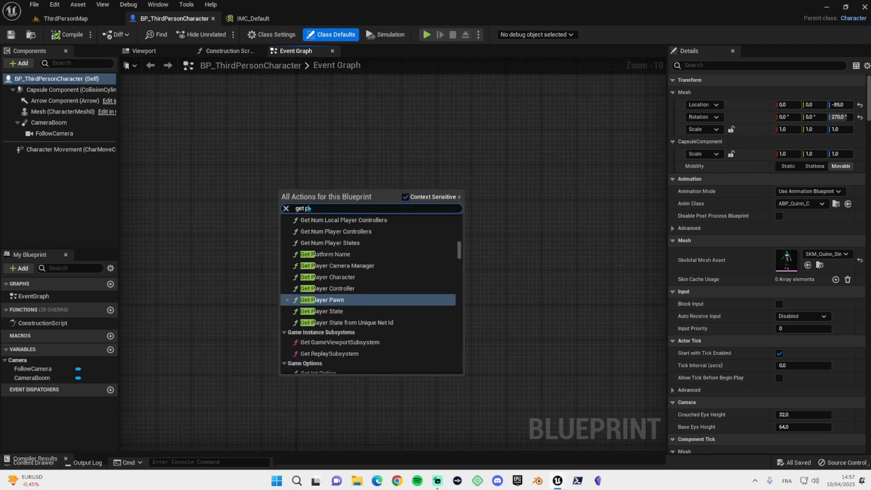
text(layer)
key(Up)
key(Return)
scroll(308, 206, up, 9)
right_drag(275, 224, 369, 307)
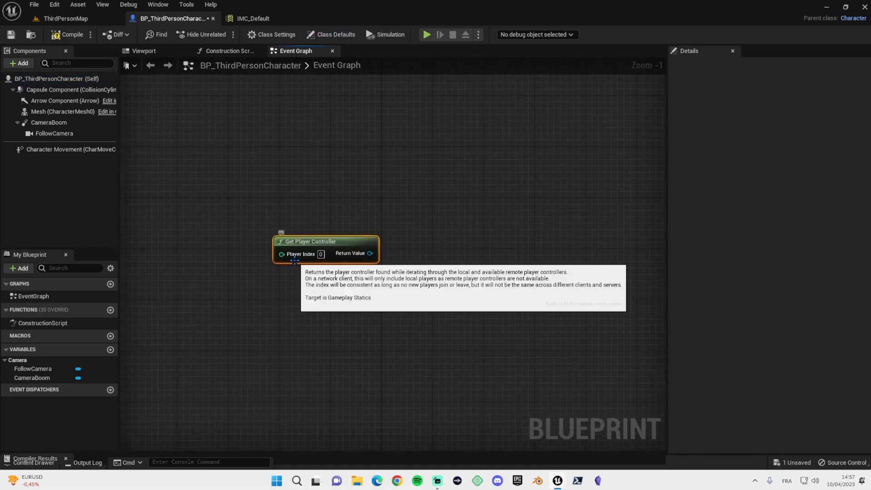
right_drag(358, 218, 315, 234)
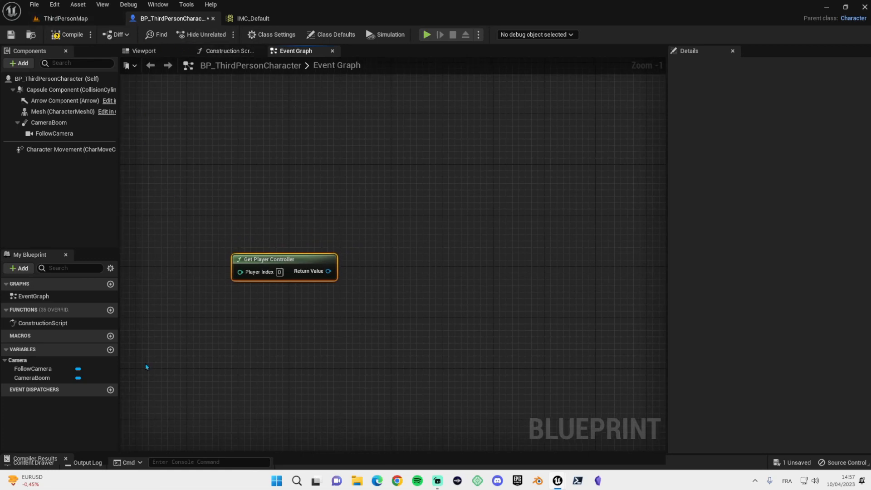
- Create a Get EnhancedInputLocalPlayerSubsystem node from the Get Player Controller return value and place it beside that node
click(65, 18)
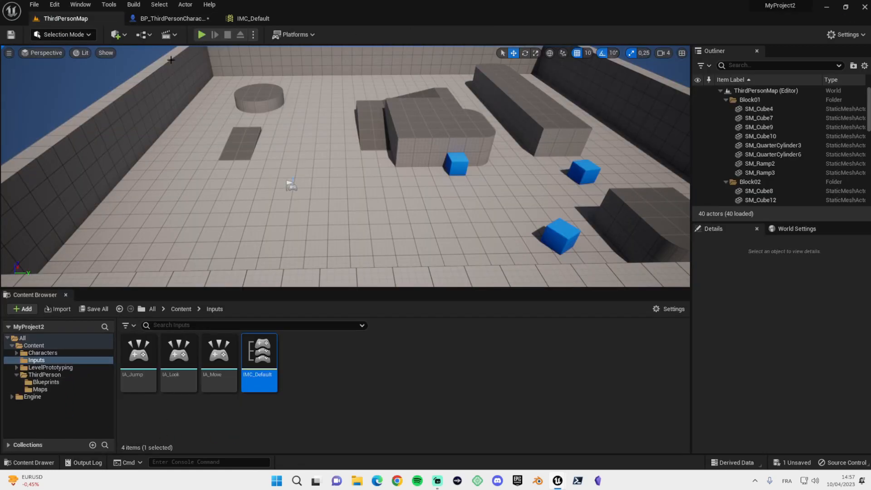
click(170, 18)
right_drag(327, 265, 306, 295)
drag(305, 298, 379, 255)
text(get en)
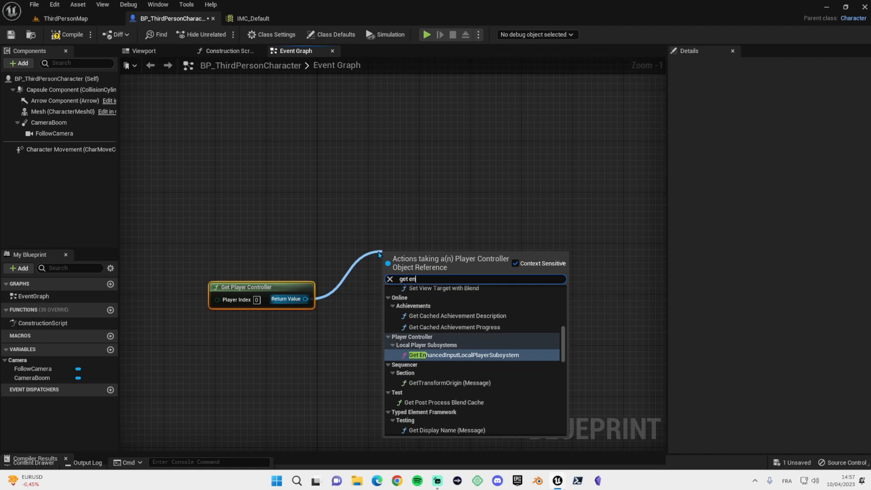
key(Return)
right_drag(352, 256, 278, 255)
drag(344, 270, 305, 288)
right_drag(420, 362, 372, 339)
- Create an Is Valid node with execution pins from the Enhanced Input subsystem output and place it above the wire
drag(303, 271, 377, 235)
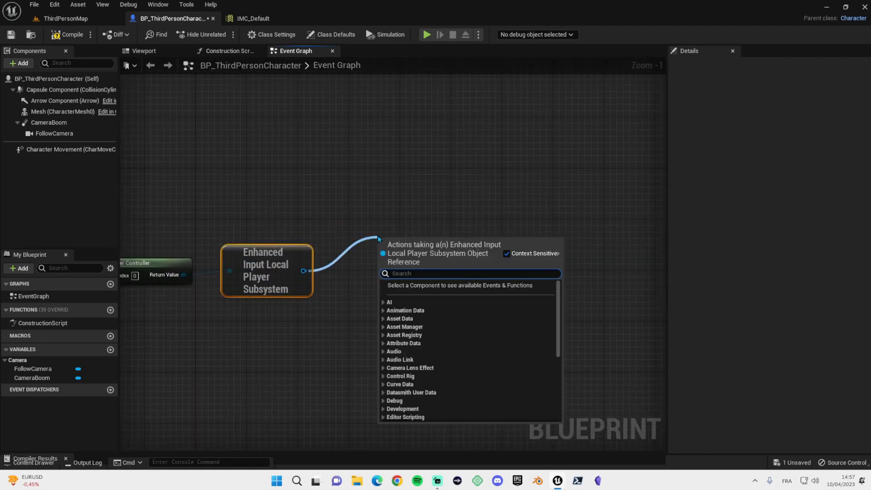
text(is valid)
key(Down)
key(Return)
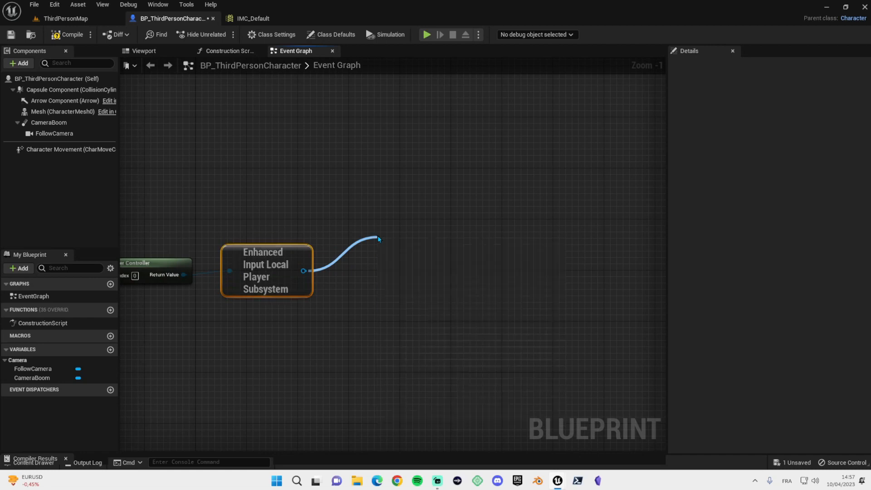
right_drag(376, 226, 341, 175)
drag(372, 187, 366, 143)
right_drag(387, 204, 324, 293)
- Add an Add Mapping Context node targeting the subsystem, run it from the Is Valid output, and choose IMC_Default as its mapping context
drag(204, 311, 440, 290)
text(add conyt)
key(BackSpace)
key(BackSpace)
text(te)
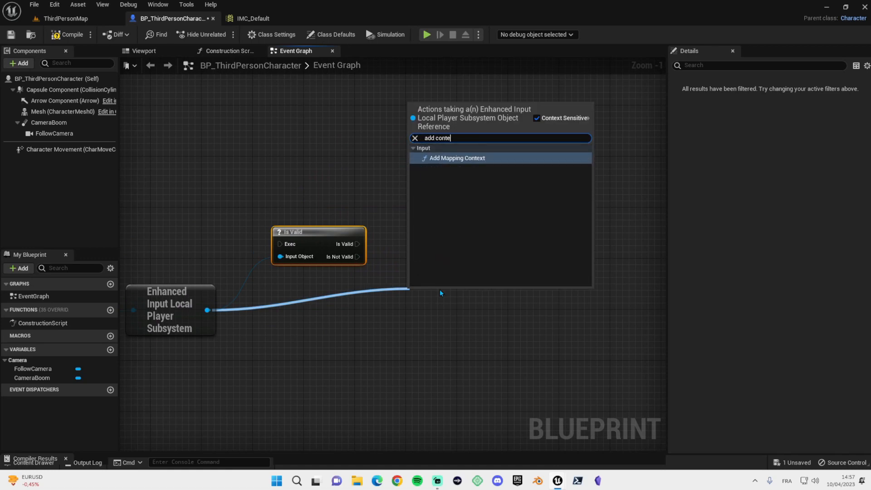
key(Return)
drag(443, 286, 421, 219)
drag(357, 244, 394, 239)
click(418, 270)
click(424, 313)
- Add an Event BeginPlay node, connect it to the Is Valid node's Exec input, and compile the Blueprint
right_drag(376, 346, 564, 359)
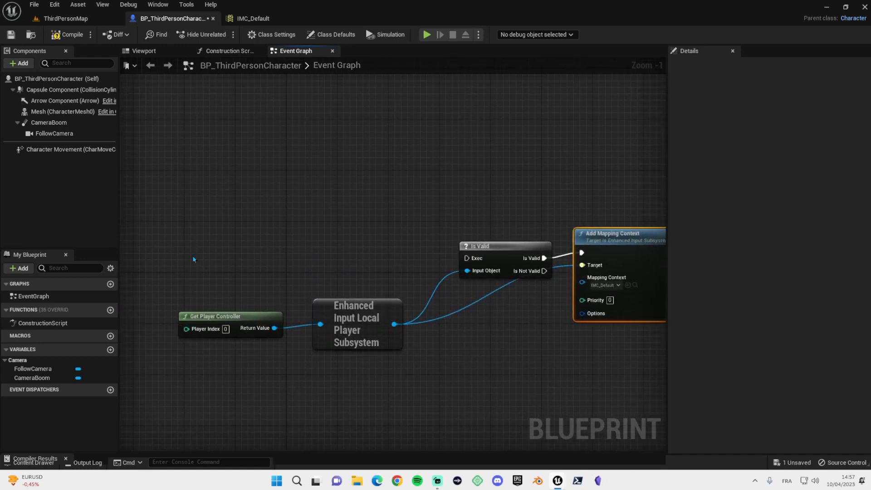
right_click(183, 239)
text(event be)
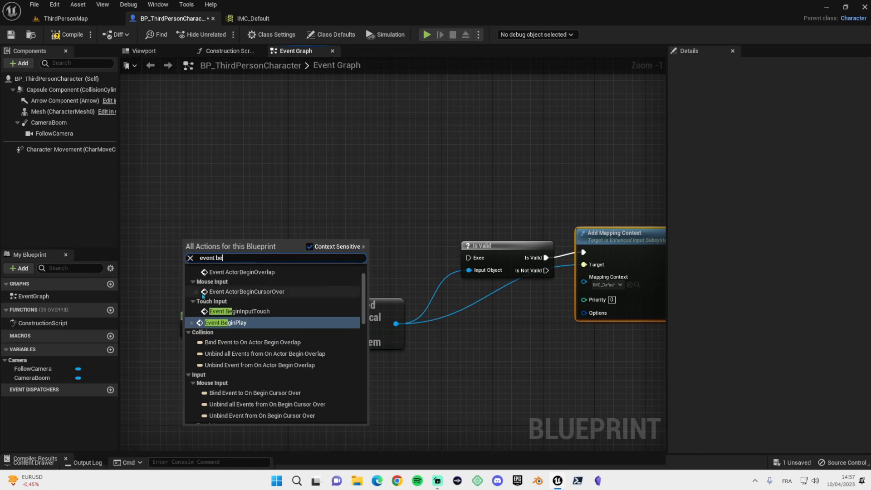
click(226, 321)
drag(236, 253, 469, 258)
right_drag(564, 365, 469, 340)
click(66, 41)
- Add the IA_Move enhanced action event node below the BeginPlay chain
right_drag(185, 393, 253, 333)
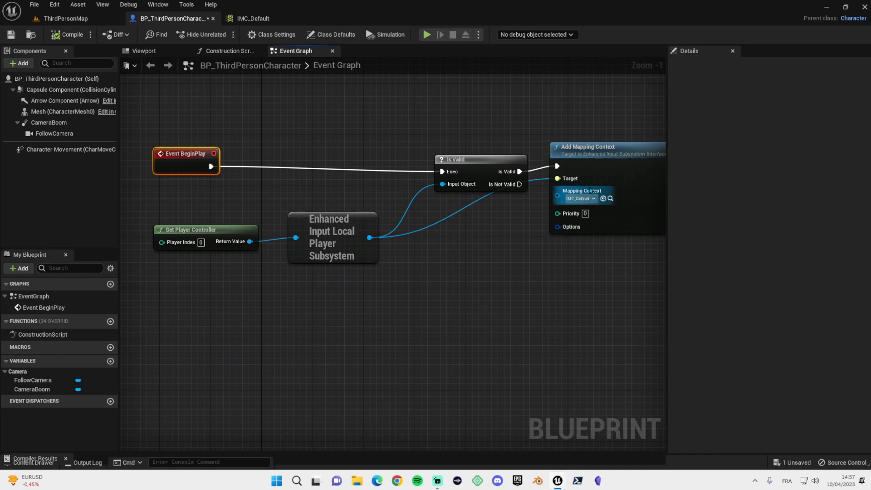
right_drag(180, 339, 268, 316)
right_click(282, 323)
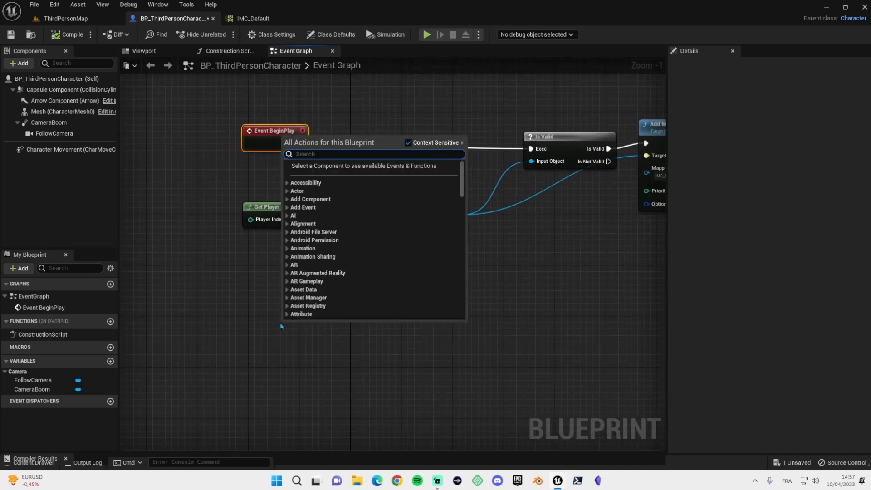
text(ia_)
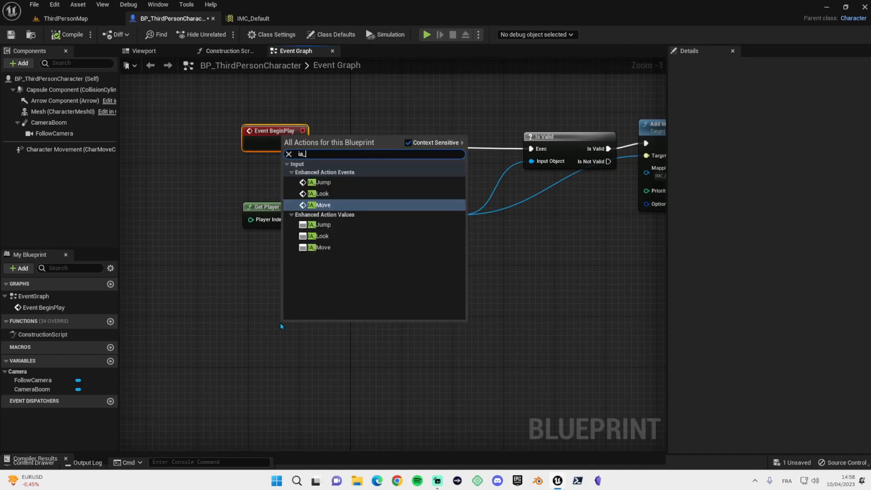
click(329, 204)
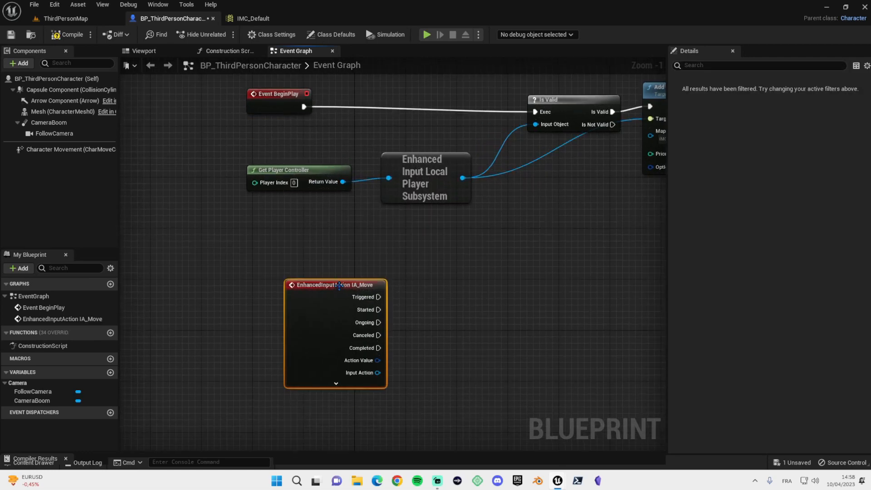
- Move the IA_Move event node up and align it beneath the Get Player Controller node
drag(339, 286, 301, 274)
right_drag(401, 295, 399, 260)
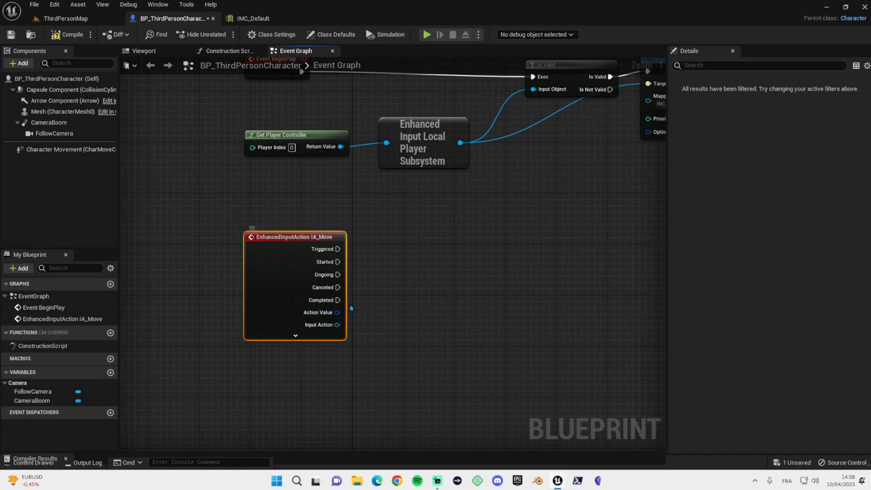
drag(336, 313, 424, 257)
text(print)
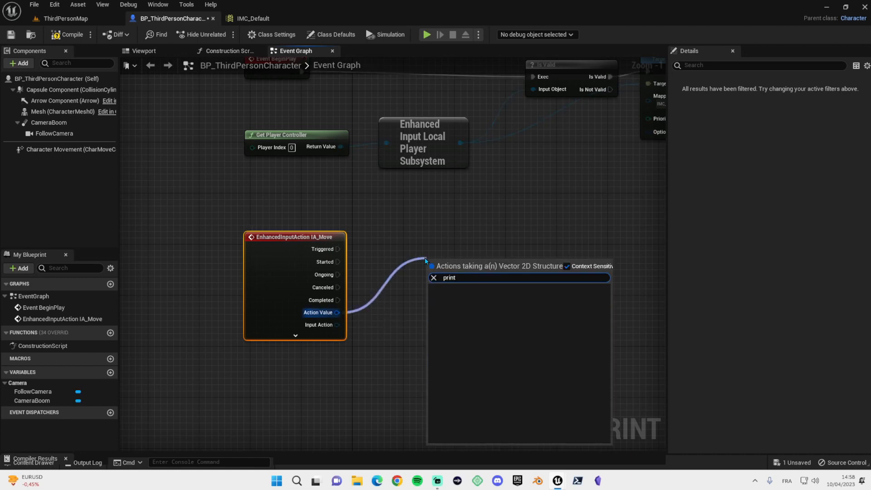
click(430, 257)
right_click(429, 257)
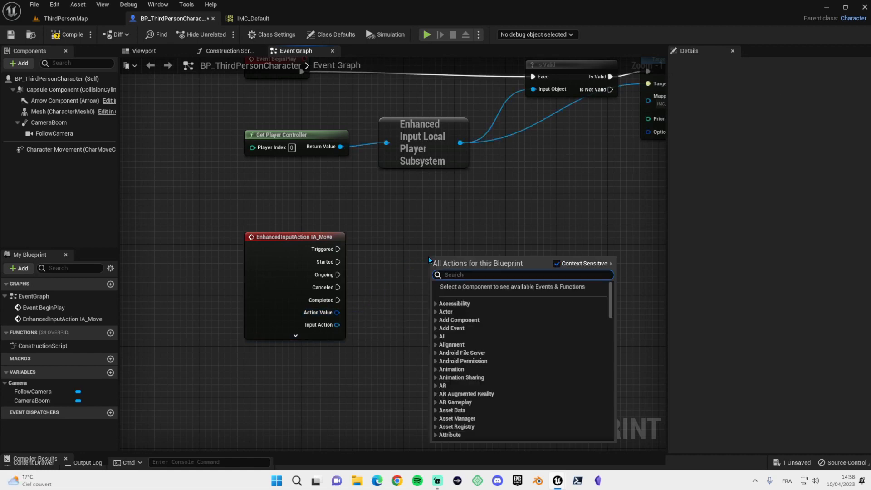
text(print)
key(Escape)
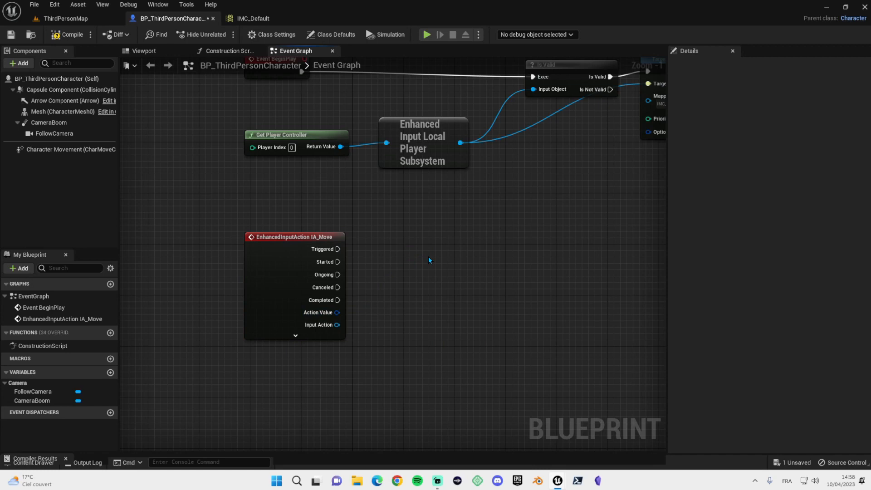
- Add a Print String node beside the IA_Move event and connect the Action Value to its In String input
right_drag(401, 259, 401, 255)
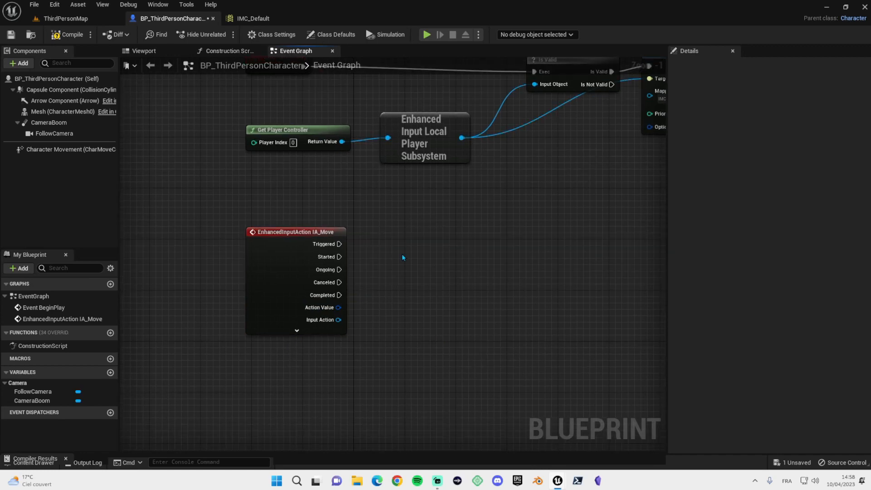
right_click(403, 257)
text(print)
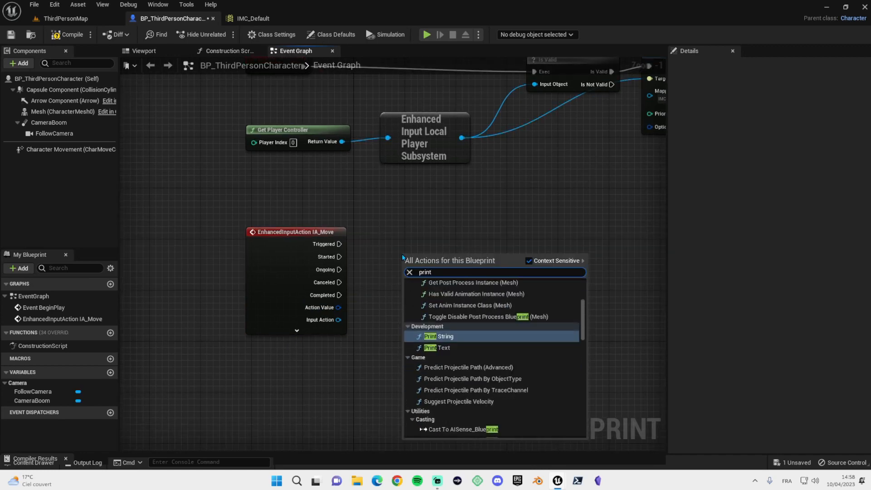
click(438, 337)
drag(339, 308, 407, 283)
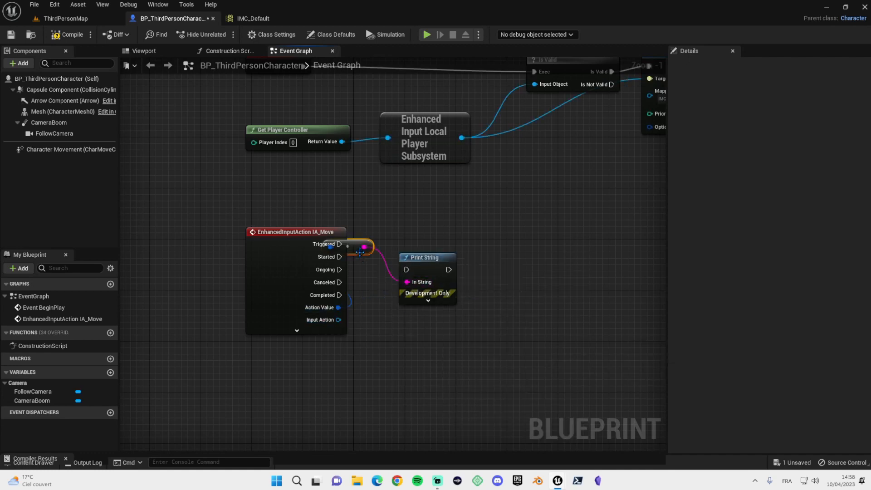
- Tidy the conversion and Print String nodes, and run Print String from the IA_Move Triggered output
drag(360, 252, 392, 301)
drag(431, 257, 457, 244)
click(382, 276)
drag(339, 244, 431, 257)
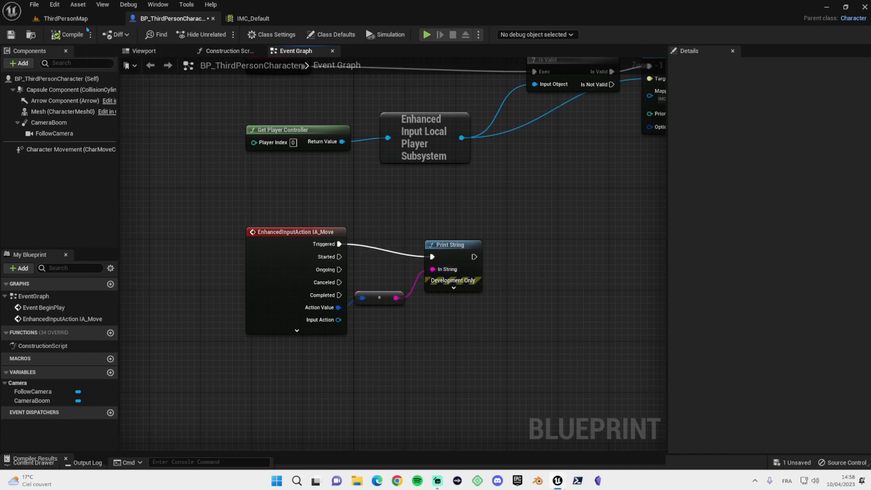
- Play ThirdPersonMap, trigger the move input to check the printed action value, and return to the BP_ThirdPersonCharacter graph
click(63, 18)
click(196, 34)
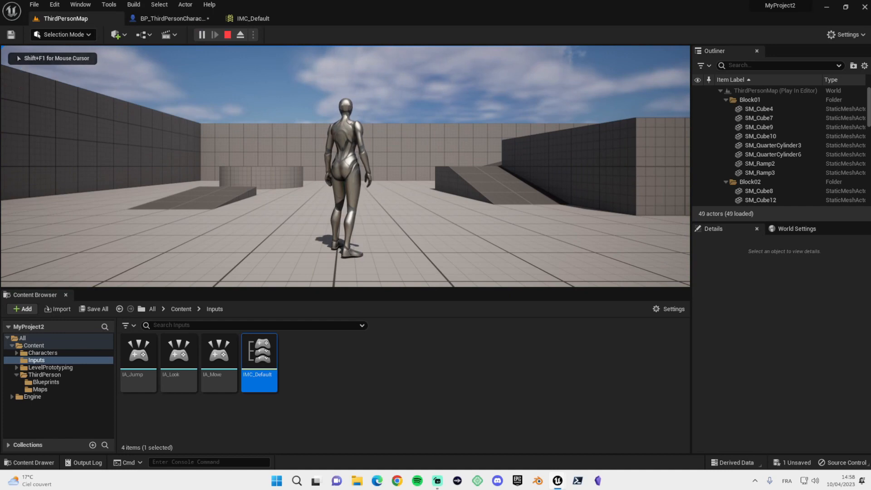
key(d)
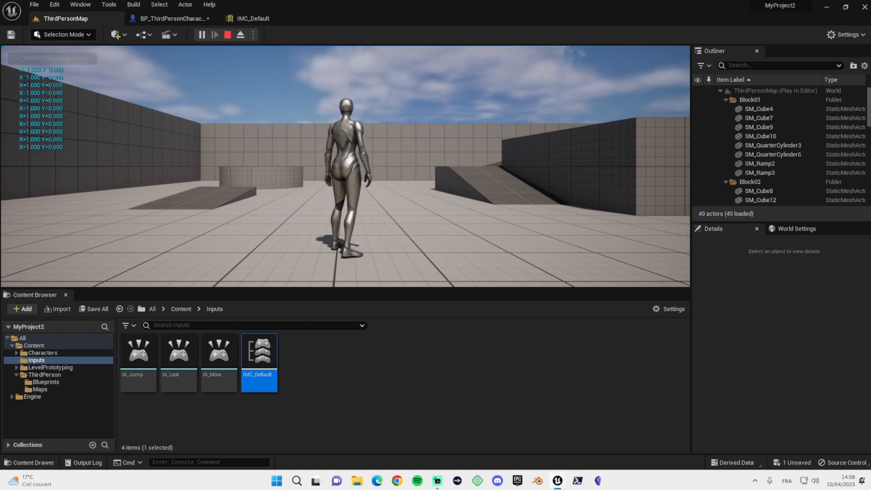
key(d)
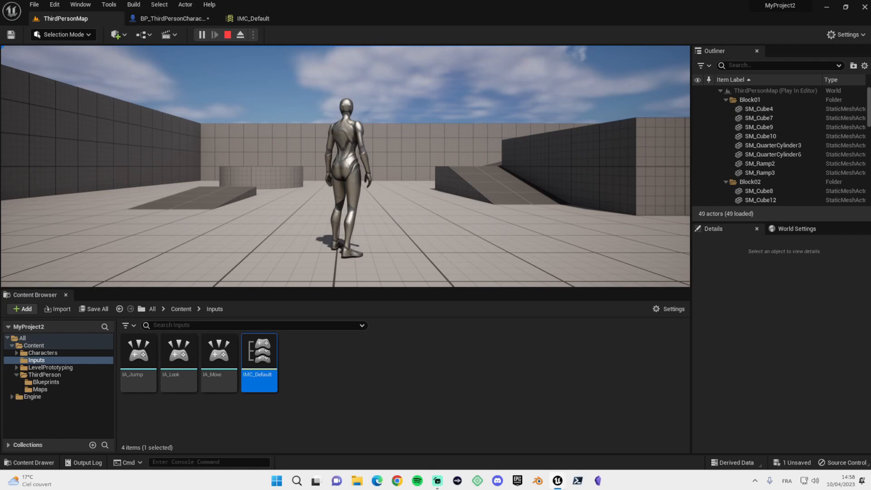
key(shift+F1)
click(173, 18)
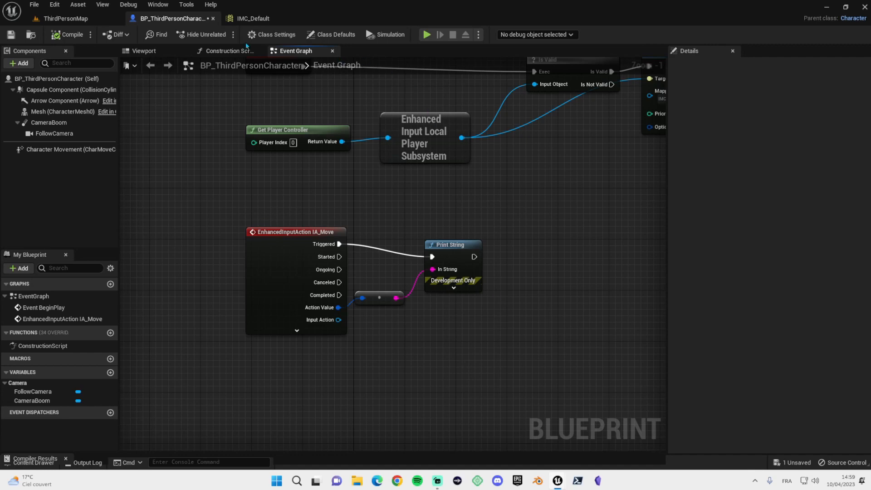
- In IMC_Default, add a Swizzle Input Axis Values modifier to the Z key of IA_Move and expand its settings
click(253, 18)
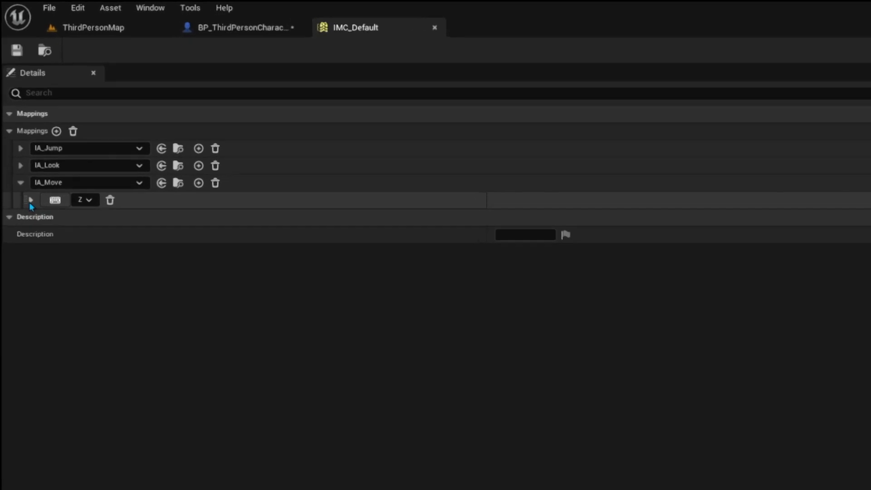
click(31, 201)
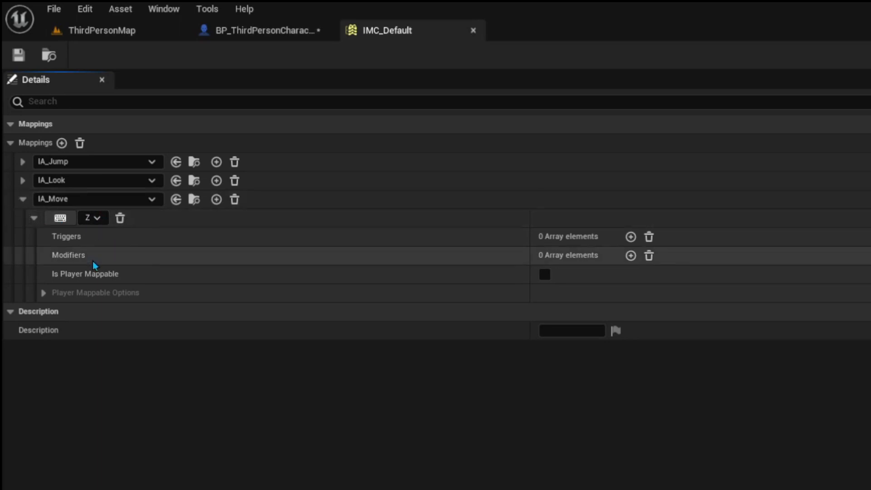
click(630, 256)
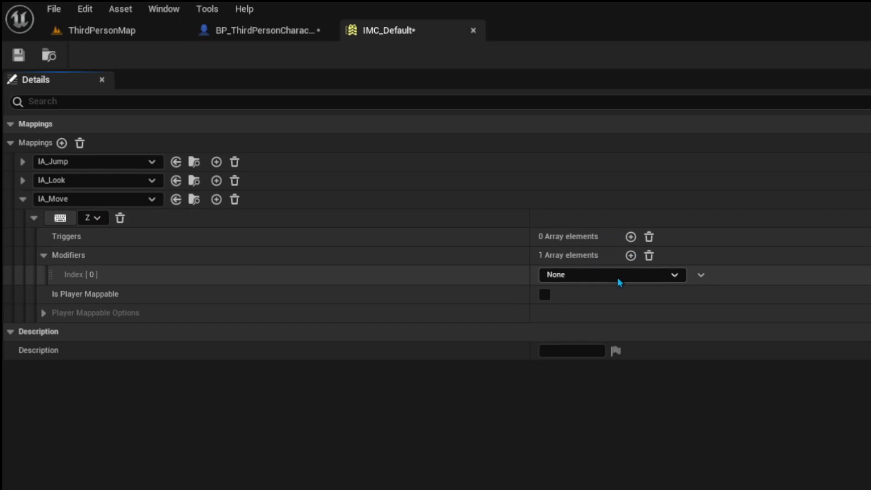
click(622, 275)
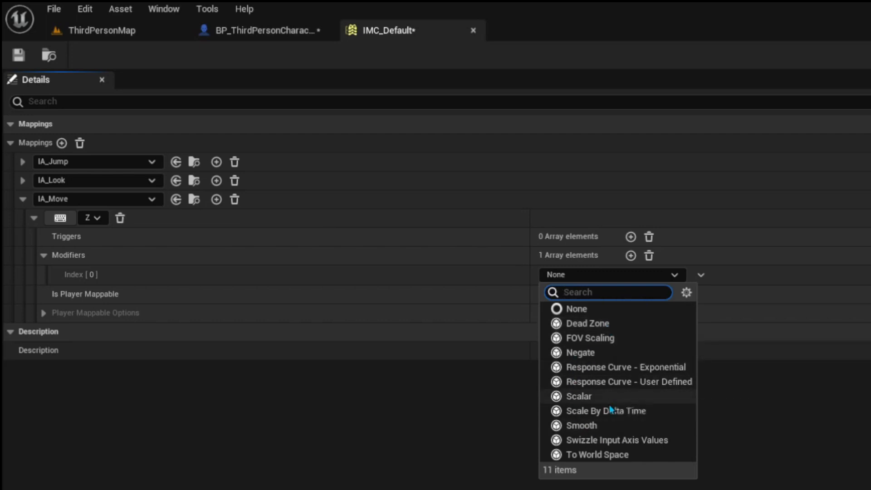
click(600, 441)
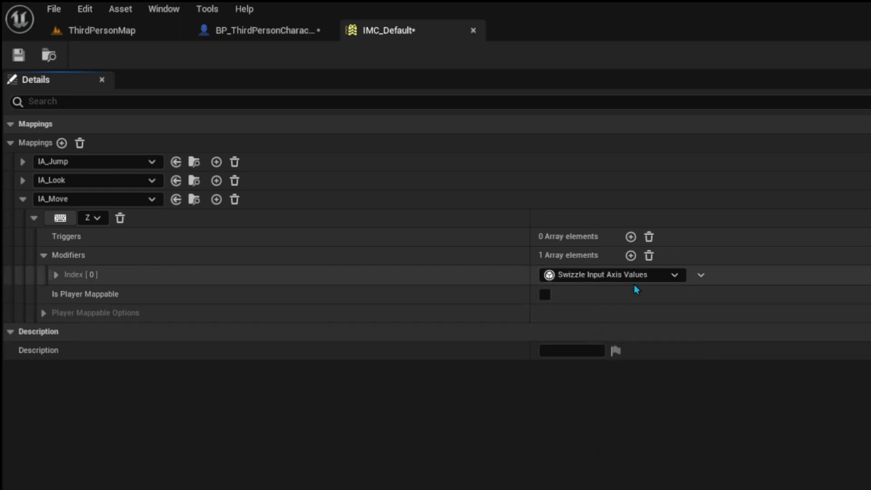
click(56, 274)
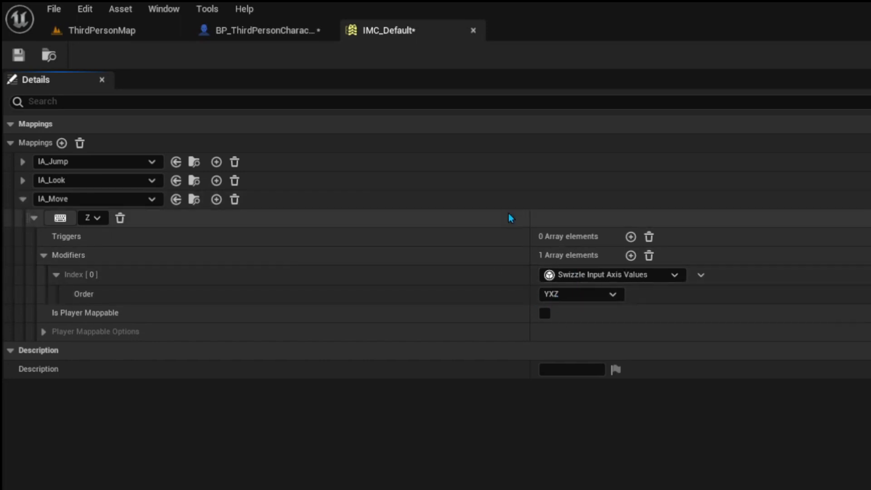
- Add an S key binding to IA_Move with a Swizzle Input Axis Values modifier
click(216, 199)
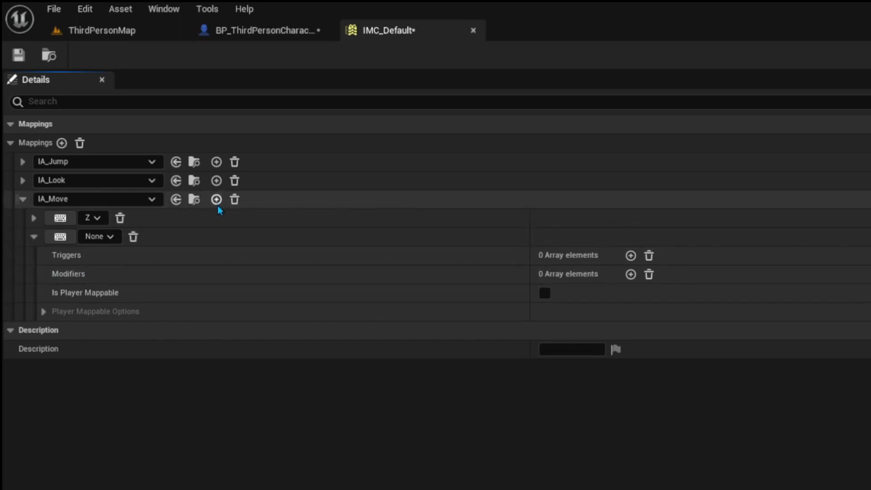
click(60, 236)
key(s)
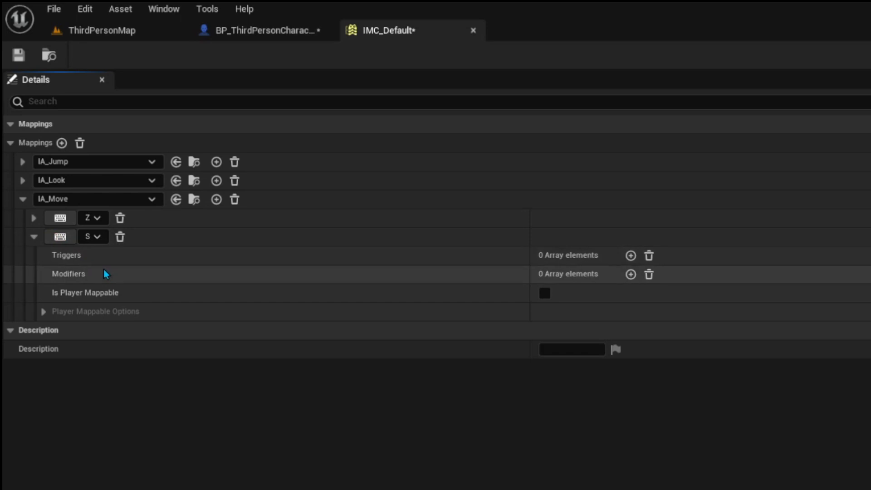
click(630, 274)
click(589, 295)
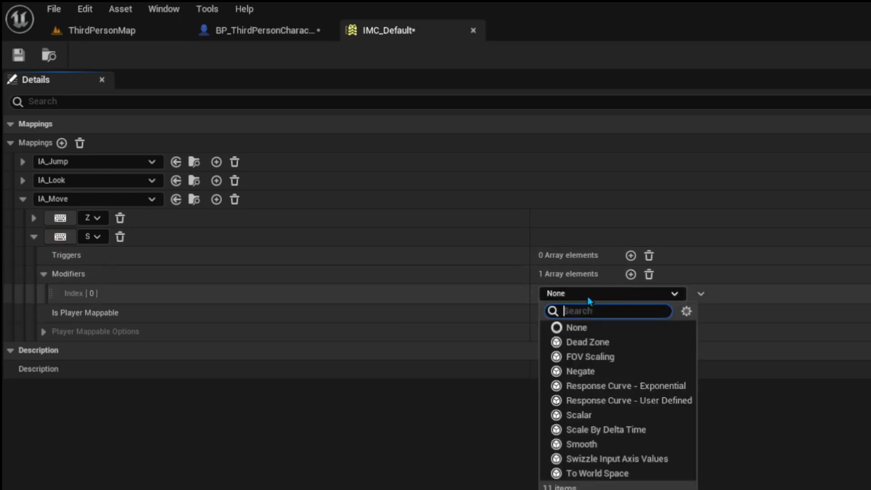
click(598, 458)
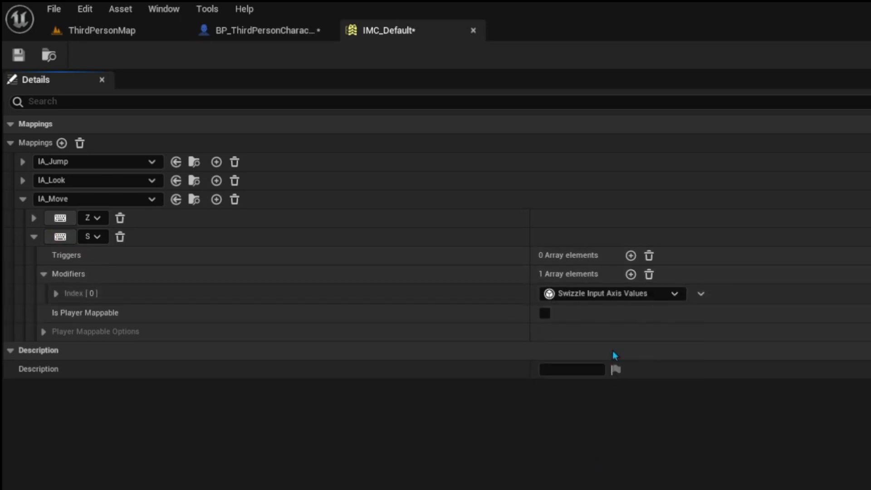
- Add Negate as the second modifier of the S key binding and collapse its modifier list
click(631, 274)
click(631, 314)
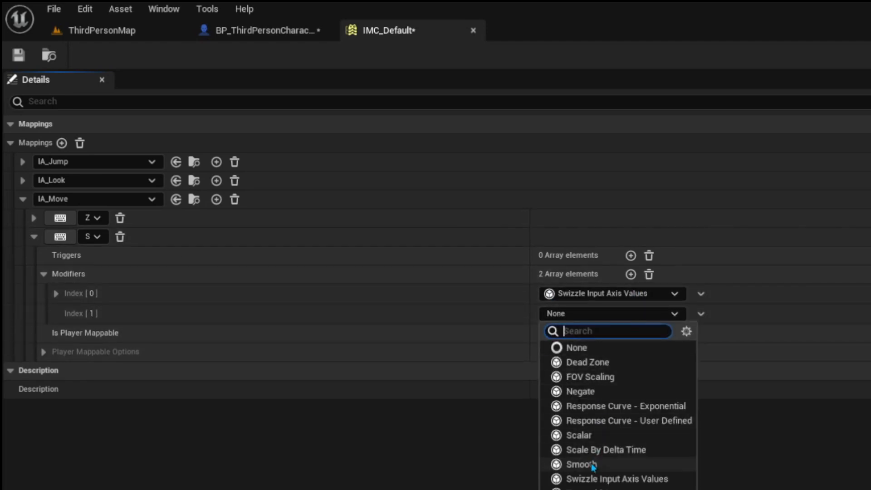
click(580, 391)
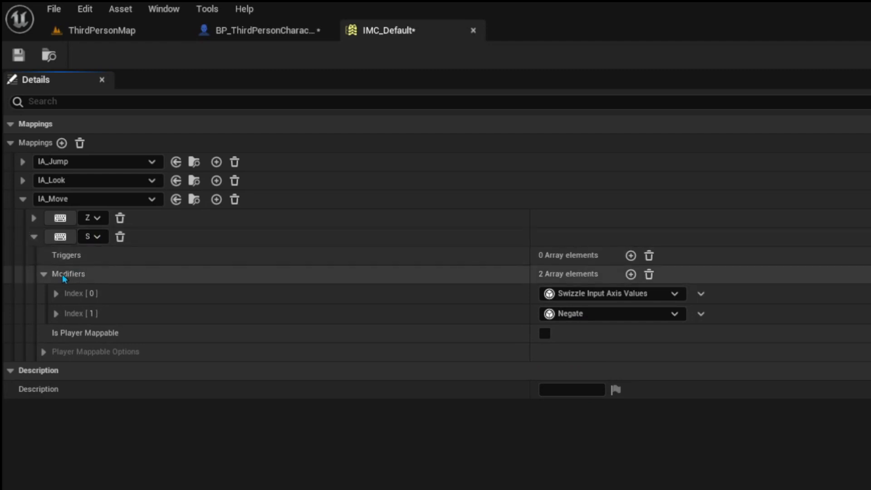
click(43, 274)
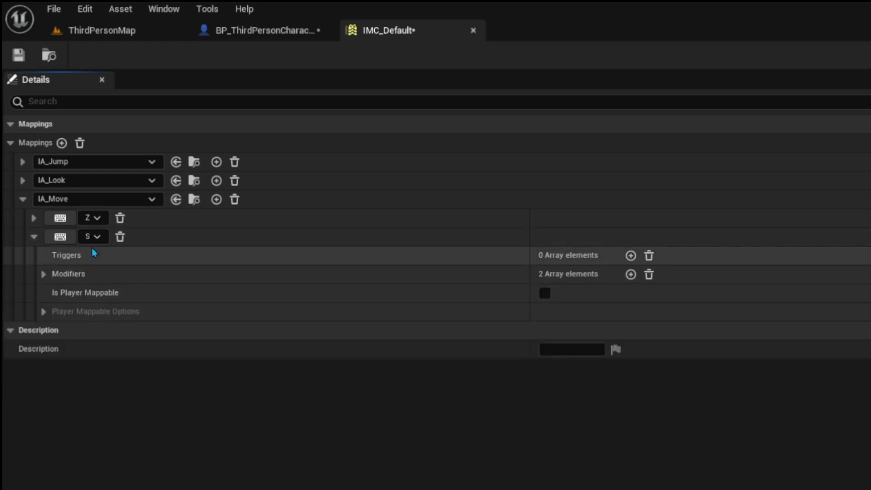
- Add two more key bindings to IA_Move, assigned to the D and Q keys
click(217, 199)
click(71, 257)
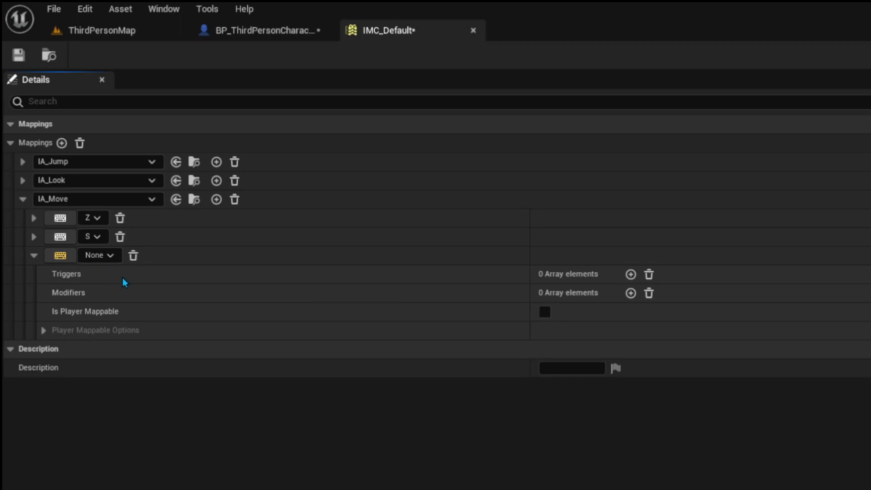
key(d)
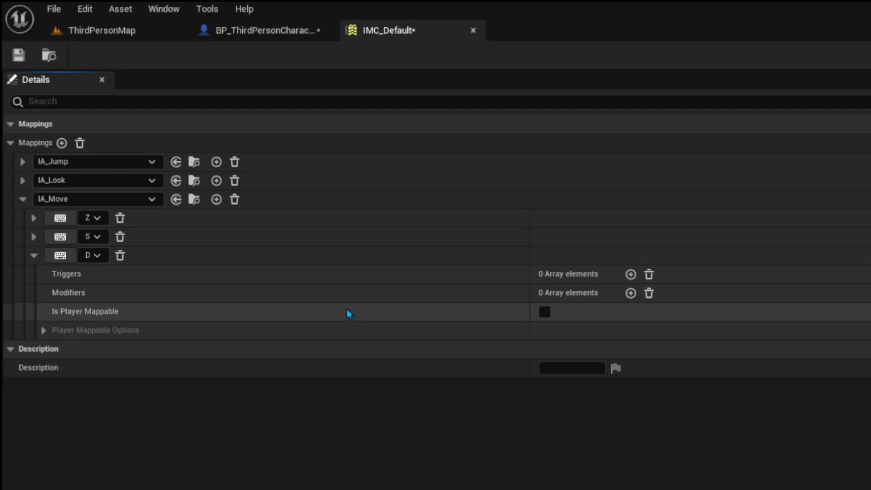
click(216, 200)
click(107, 274)
click(60, 274)
key(q)
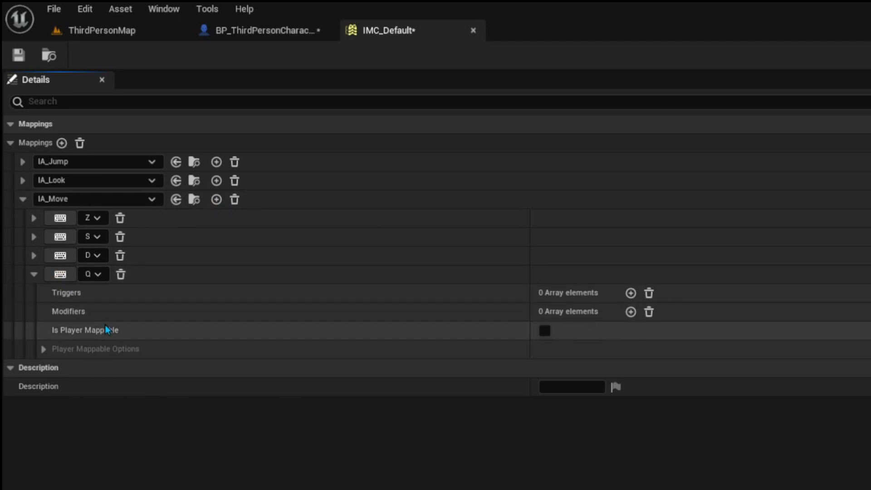
- Add a Negate modifier to the Q key binding, save all assets, and collapse the binding
click(630, 311)
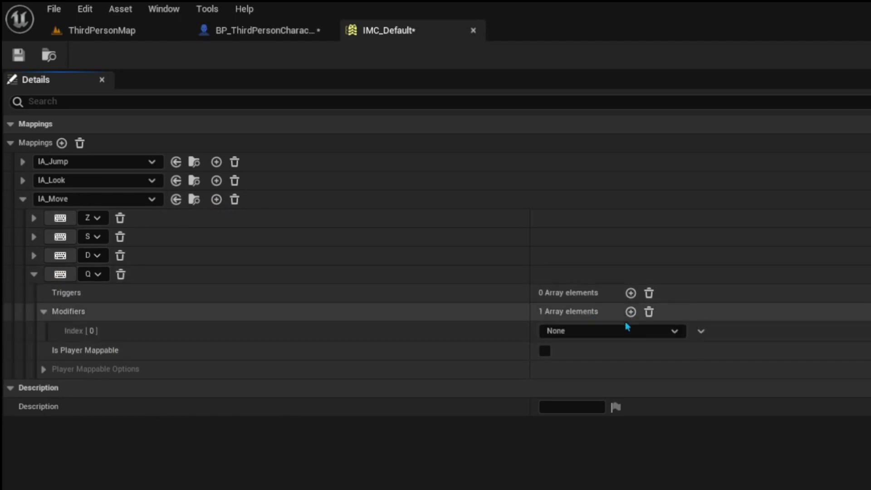
click(594, 336)
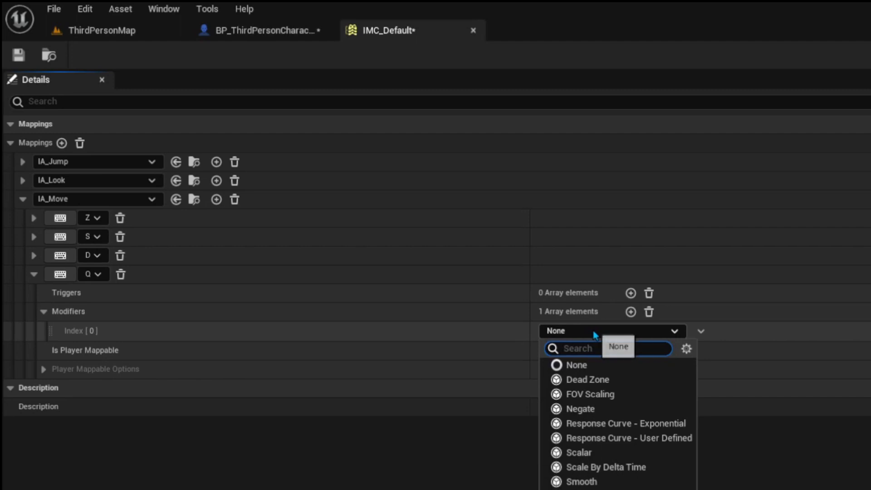
click(590, 409)
key(ctrl+shift+s)
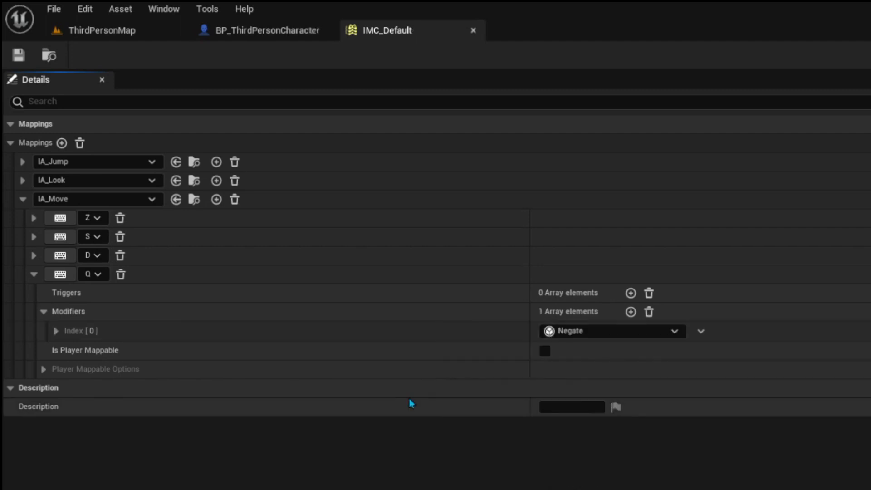
click(44, 311)
click(33, 275)
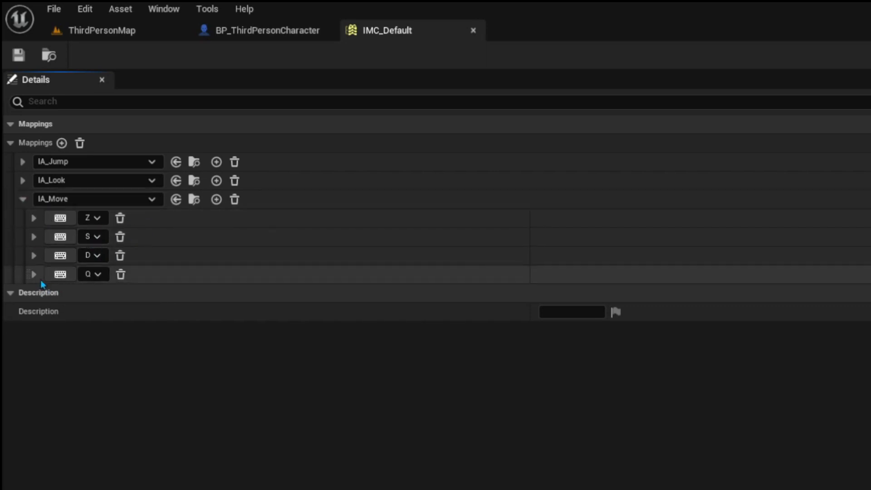
- Add a fifth key binding to IA_Move, browse the gamepad keys available for it, and leave it unassigned
click(217, 200)
click(103, 294)
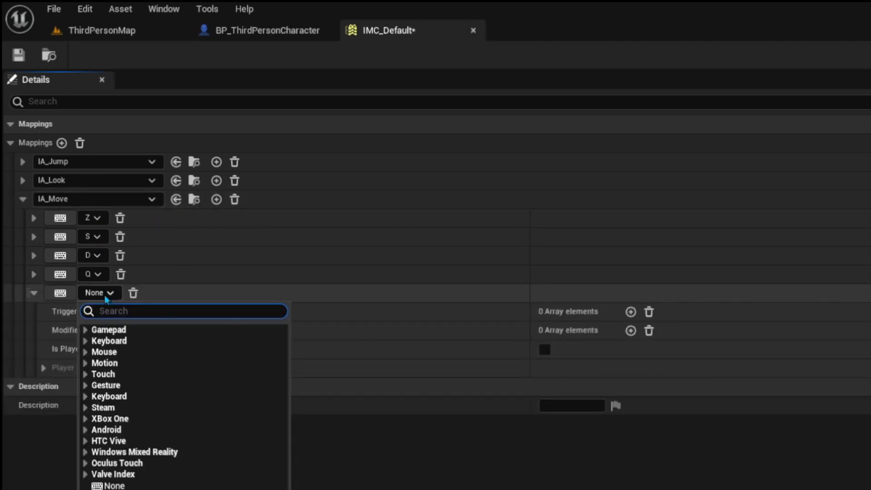
click(83, 332)
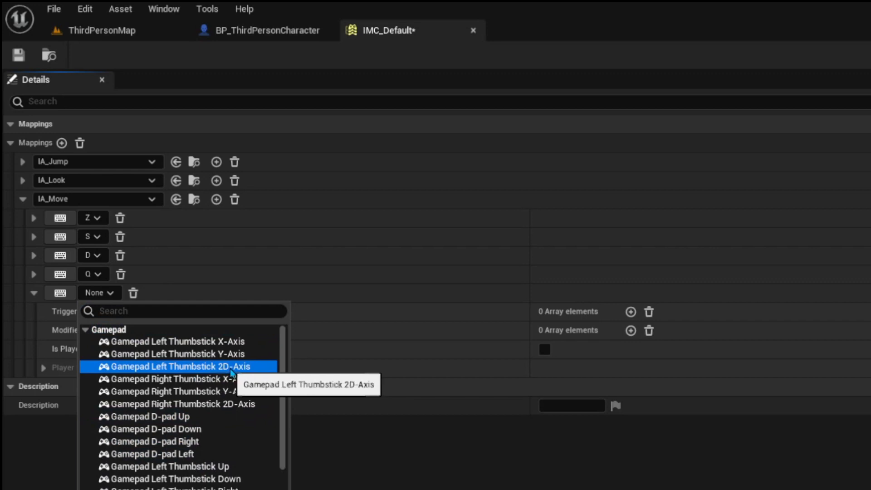
click(37, 300)
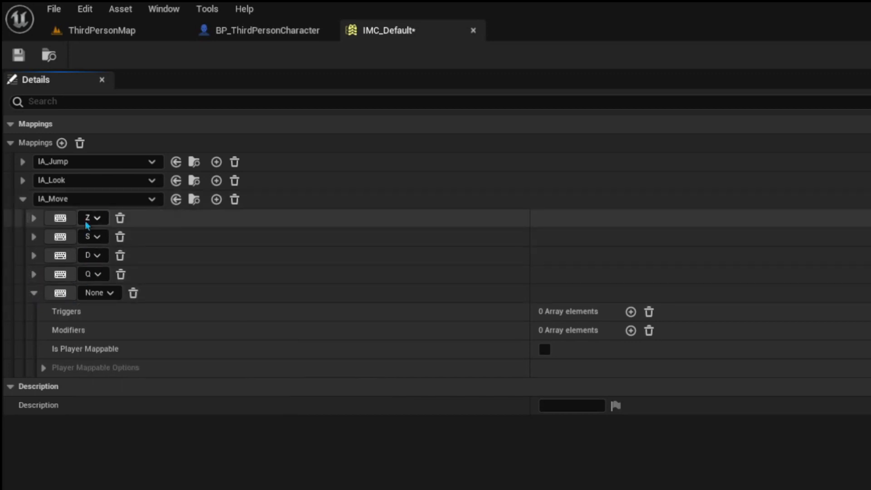
- Delete the unassigned fifth key binding from IA_Move, save IMC_Default, and close it
click(133, 292)
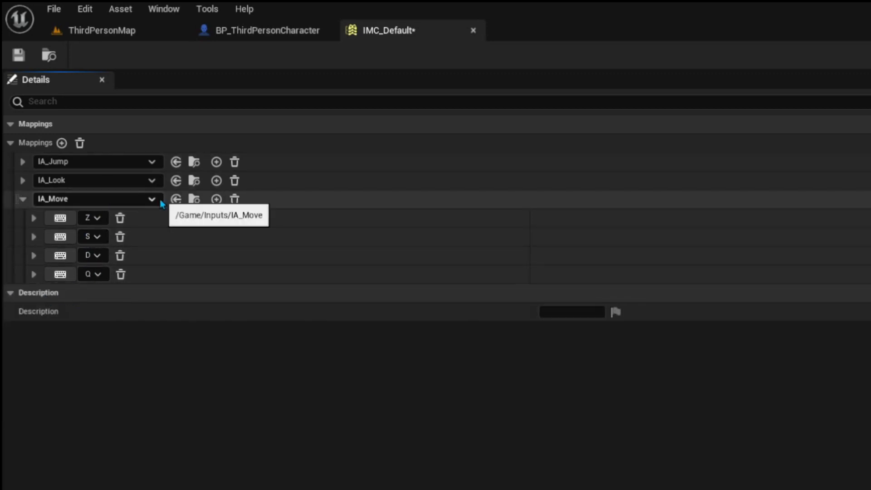
key(ctrl+s)
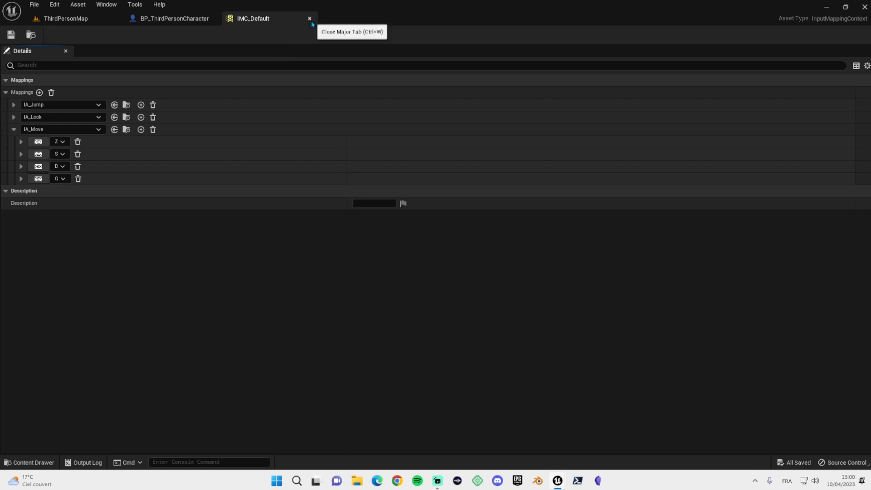
click(310, 19)
- Delete the nodes beside the EnhancedInputAction IA_Move event in the BP_ThirdPersonCharacter event graph
right_drag(408, 330, 330, 309)
drag(404, 305, 312, 214)
key(Delete)
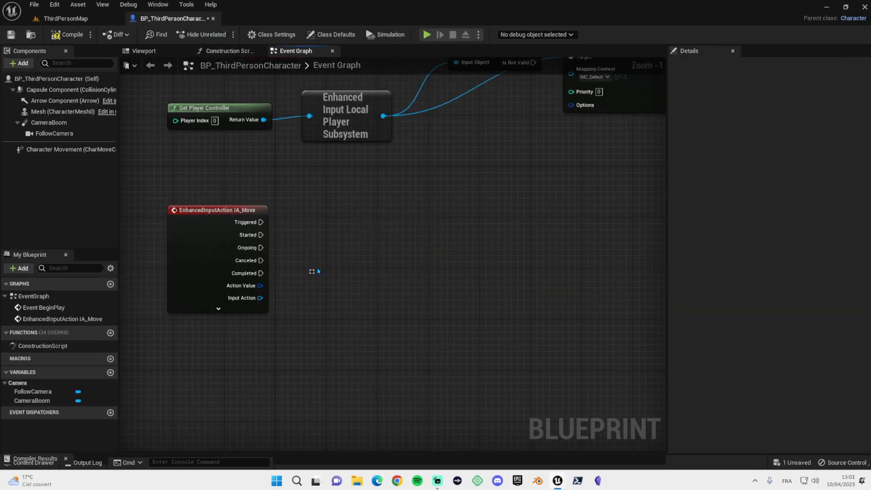
- Split the Action Value struct pin of the EnhancedInputAction IA_Move event into separate X and Y outputs
right_drag(313, 276, 383, 211)
right_click(329, 235)
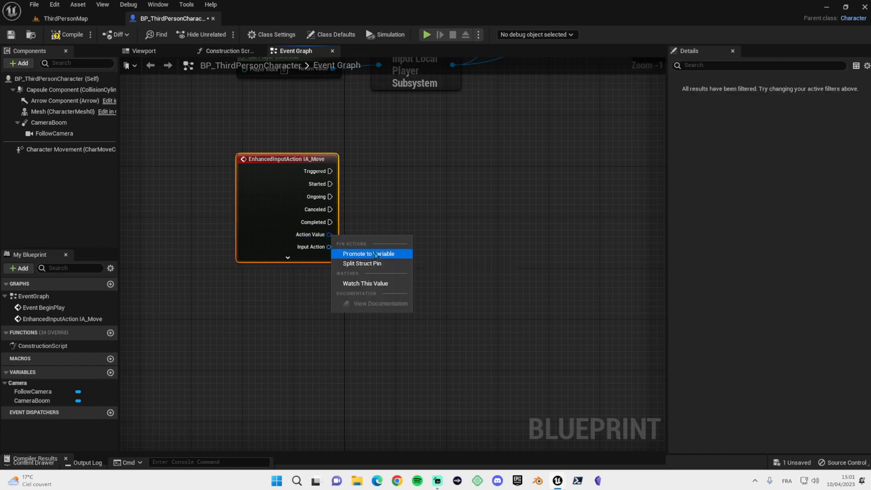
click(366, 263)
right_drag(372, 242, 342, 272)
right_drag(395, 277, 320, 255)
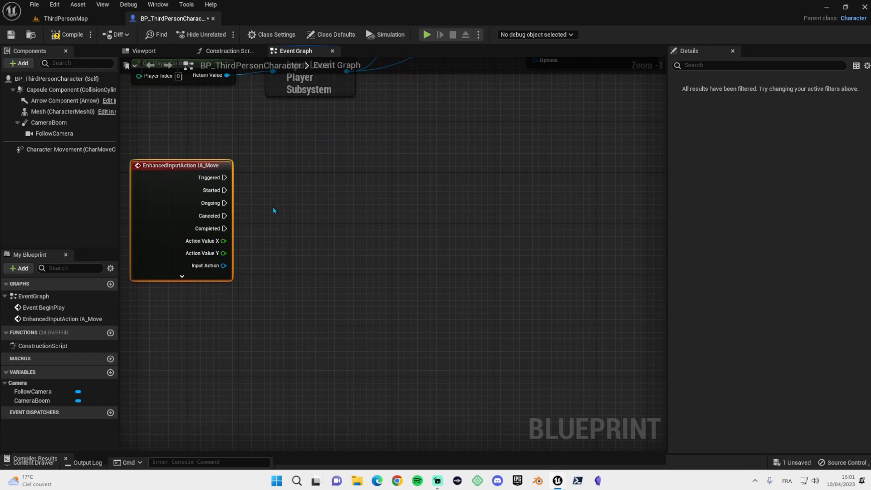
right_drag(282, 209, 298, 209)
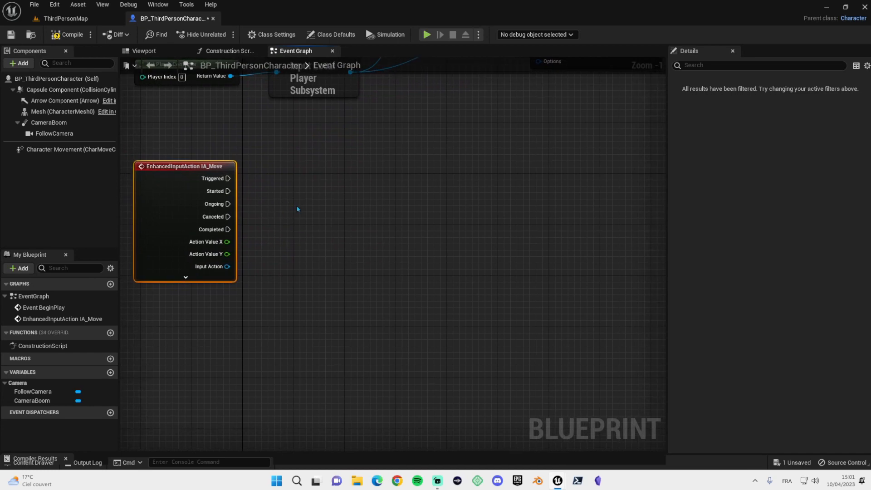
- Create an Add Movement Input node beside the IA_Move event and connect the event's Triggered output to it
right_click(332, 188)
text(add mov)
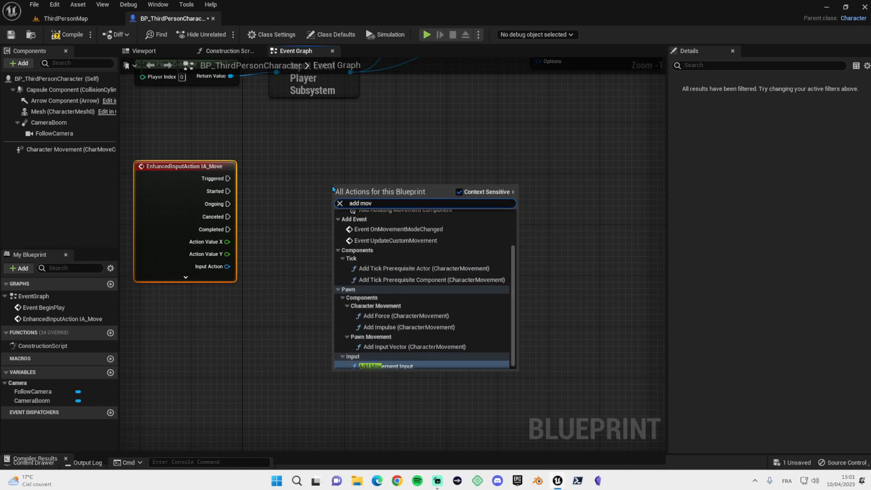
key(Return)
drag(332, 188, 350, 157)
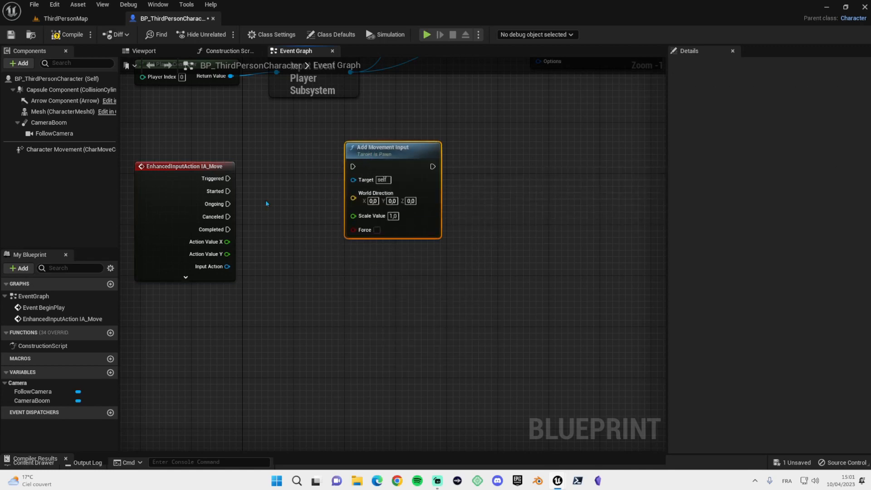
drag(228, 179, 383, 168)
right_drag(251, 214, 353, 216)
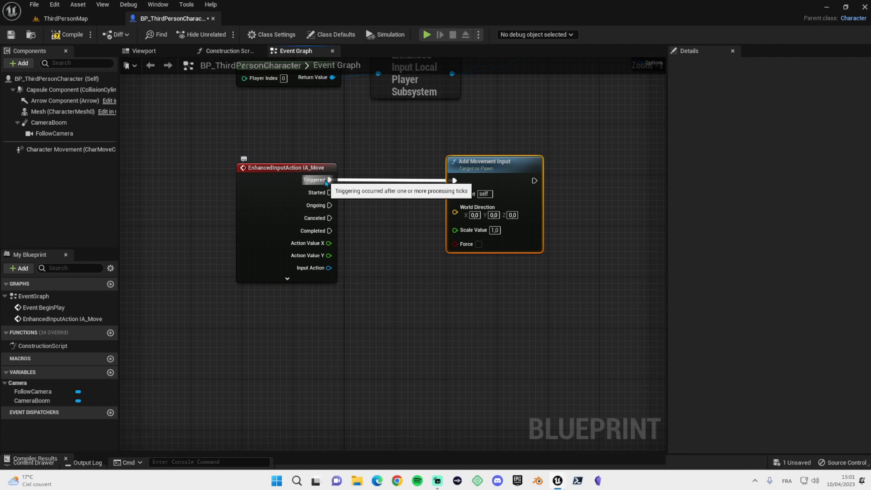
- Reopen IMC_Default from the Inputs folder and expand the Space Bar binding of IA_Jump
click(66, 18)
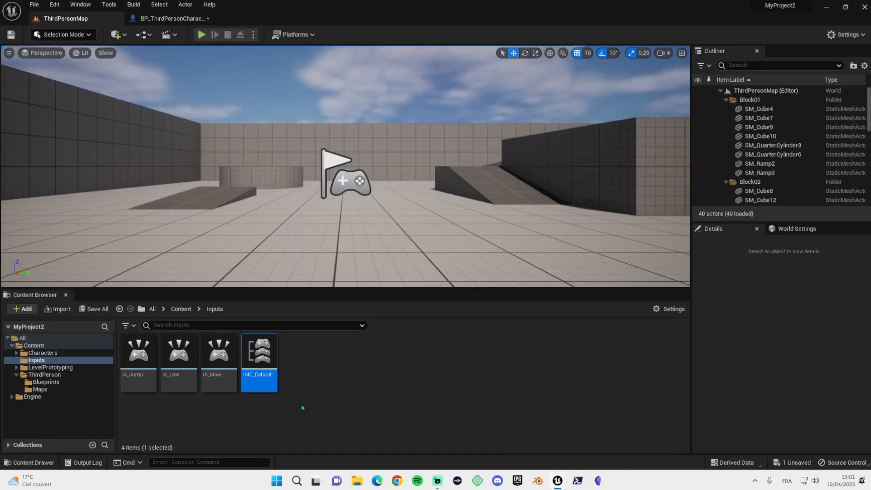
double_click(272, 365)
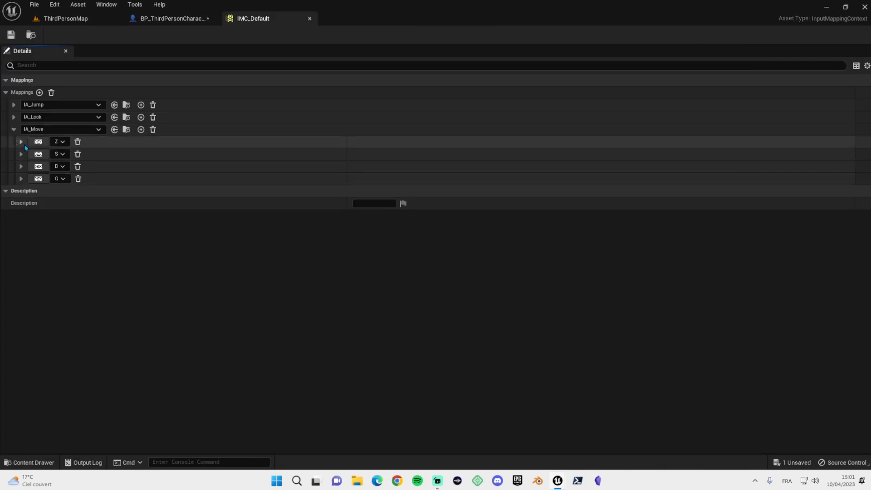
click(14, 104)
click(21, 117)
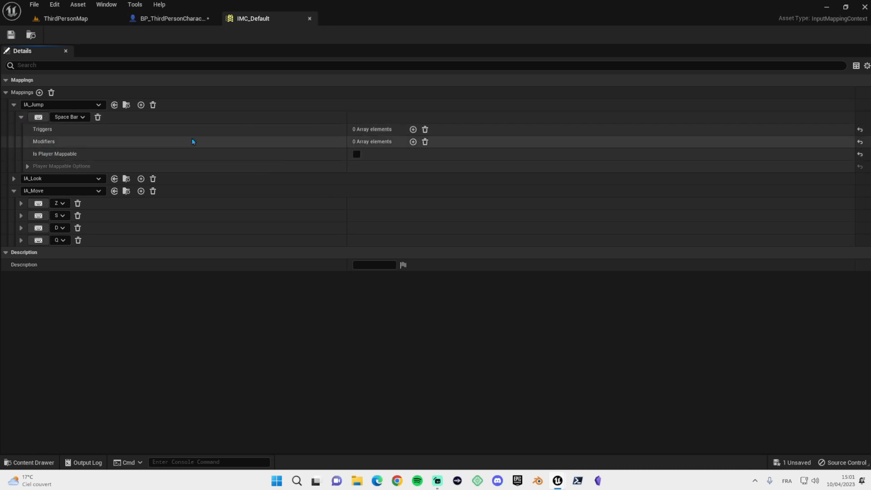
- Add a Hold trigger to the IA_Jump Space Bar binding and set its Hold Time Threshold to 3
click(413, 130)
click(386, 142)
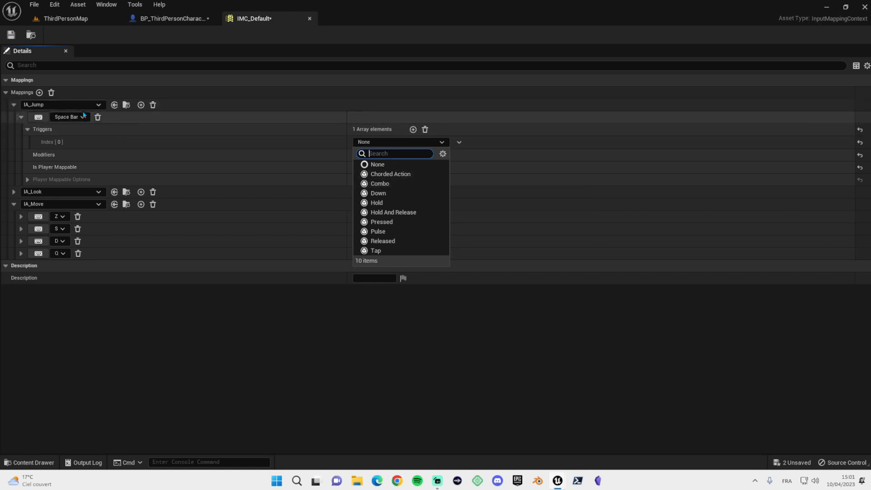
click(376, 201)
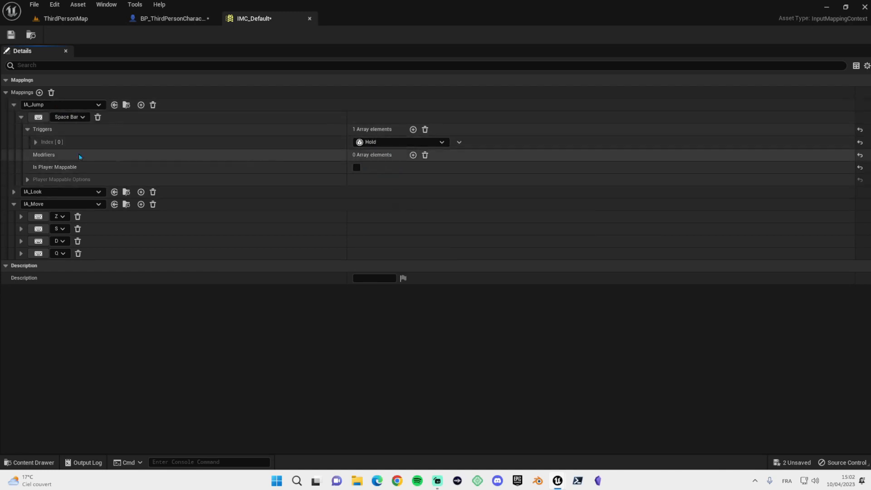
click(36, 143)
click(379, 155)
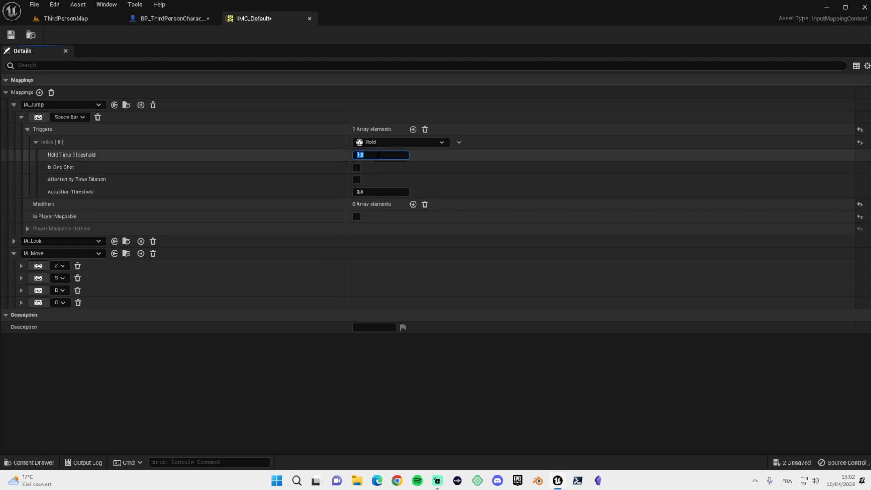
text(3)
key(Return)
- Remove the Hold trigger from the IA_Jump Space Bar binding
click(383, 141)
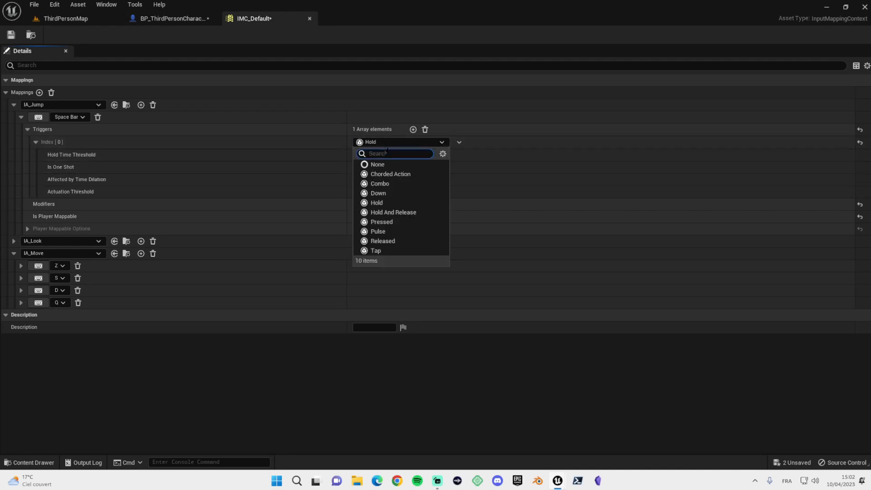
click(425, 129)
click(425, 129)
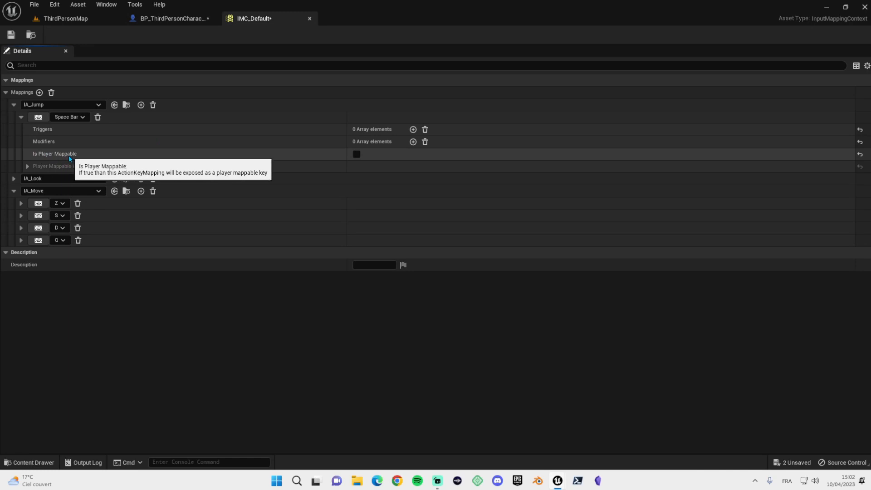
- Enable Is Player Mappable for the Space Bar binding, view its Player Mappable Options, and disable it again
click(356, 154)
click(26, 167)
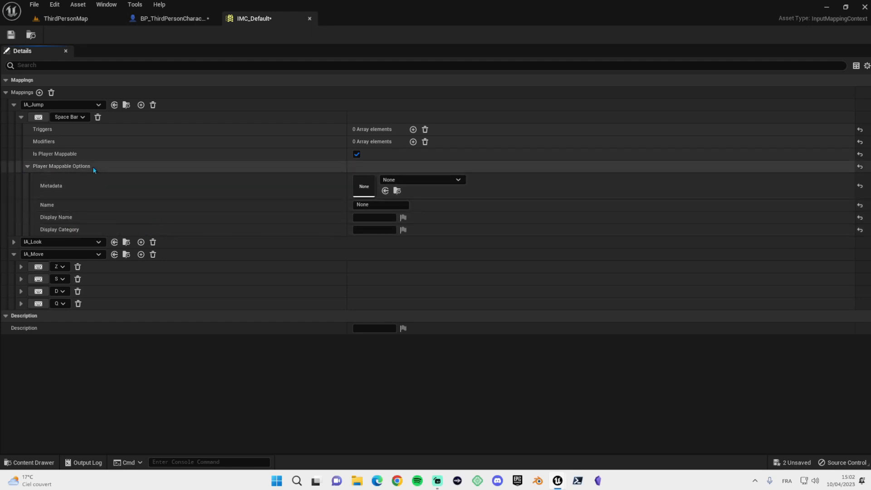
click(357, 155)
click(40, 165)
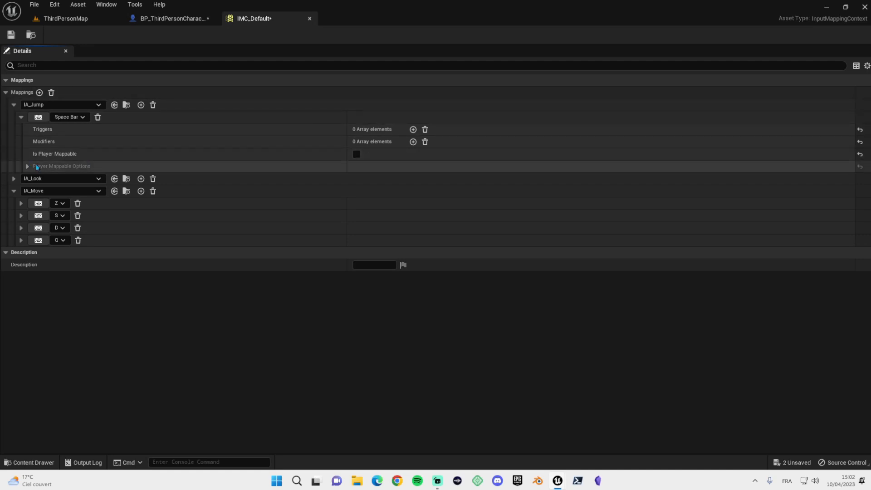
- Save all assets and close IMC_Default to return to the character's event graph
key(ctrl+shift+s)
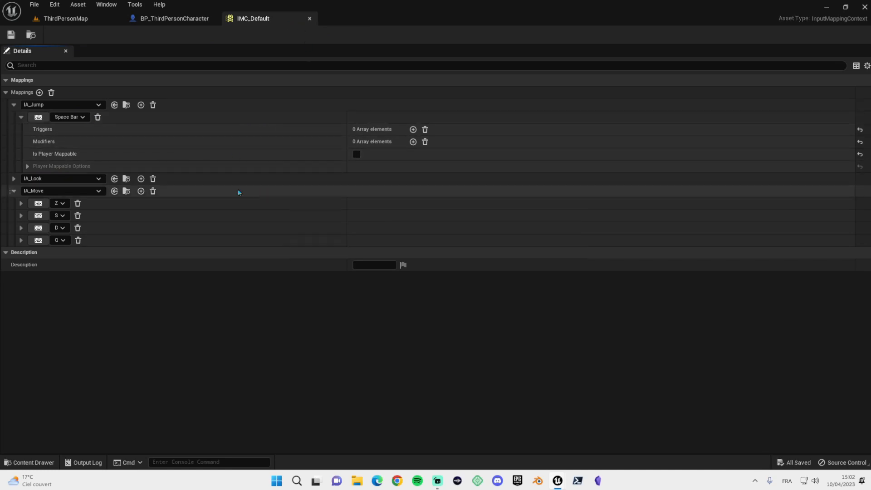
click(310, 18)
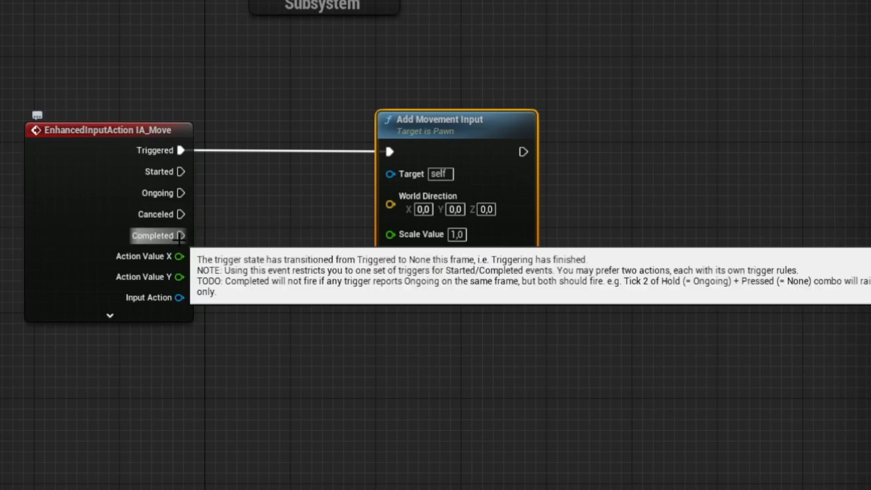
- Move Add Movement Input farther from the IA_Move event and connect Action Value X to its Scale Value
drag(435, 131, 456, 132)
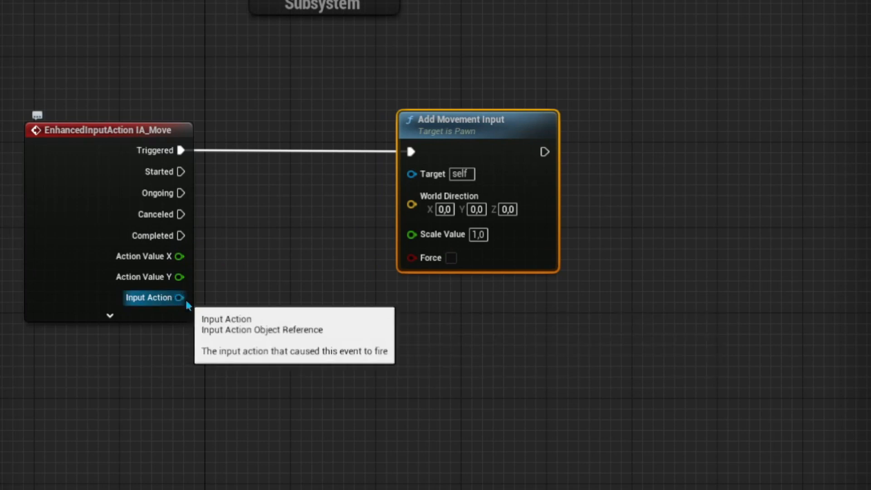
drag(441, 121, 593, 125)
drag(180, 257, 560, 233)
right_drag(425, 297, 372, 285)
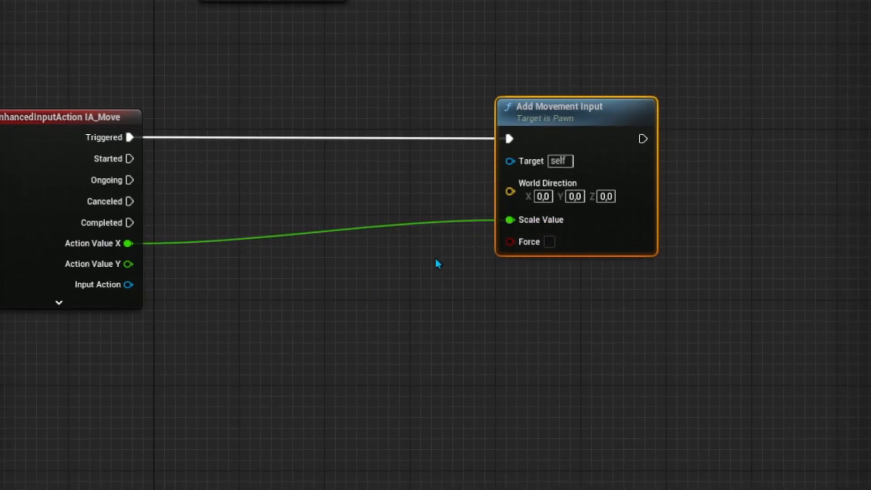
right_drag(427, 257, 375, 269)
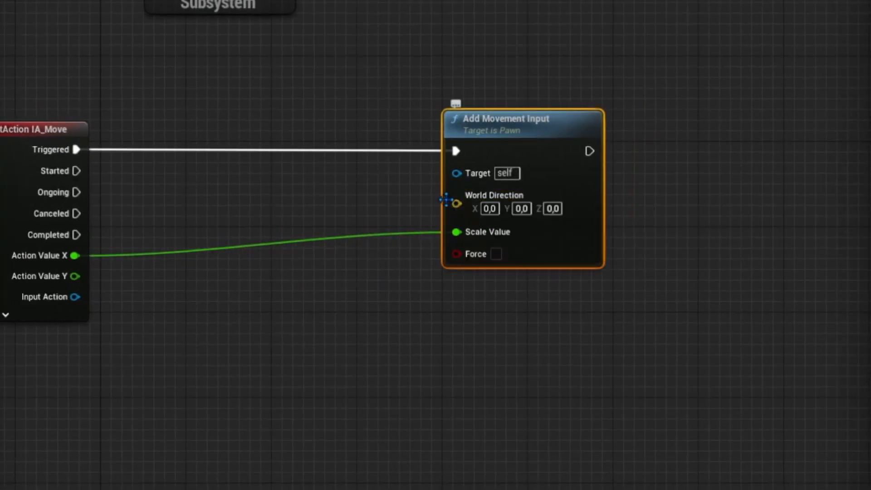
- Add a Get Control Rotation node between the IA_Move event and Add Movement Input, and split its Return Value pin
right_drag(162, 268, 282, 206)
right_click(290, 195)
text(get controller)
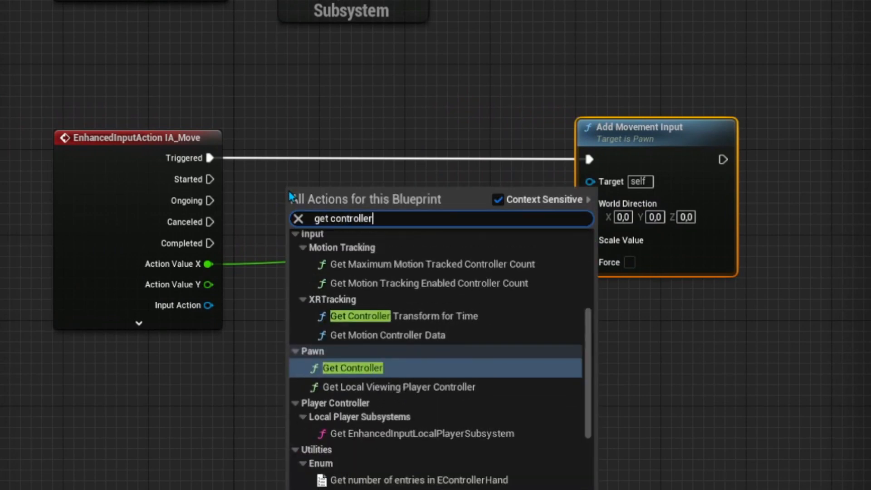
key(BackSpace)
key(BackSpace)
text(rot)
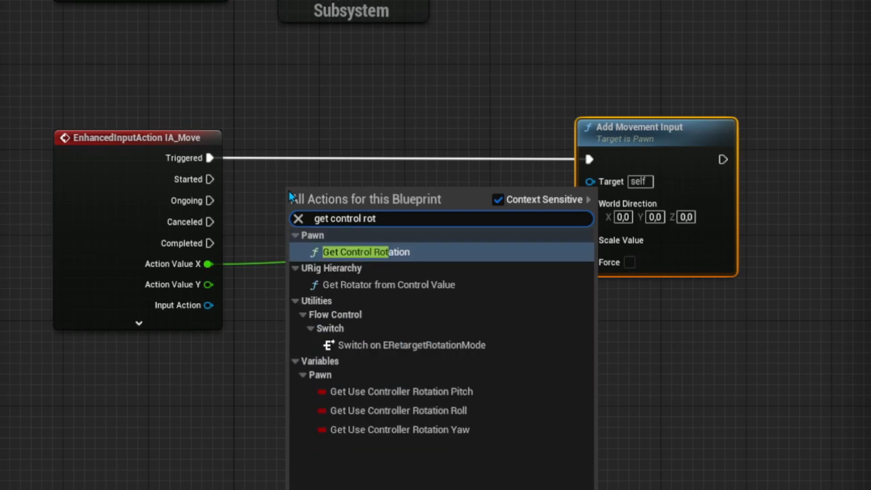
key(Return)
right_drag(514, 311, 433, 291)
drag(578, 116, 664, 117)
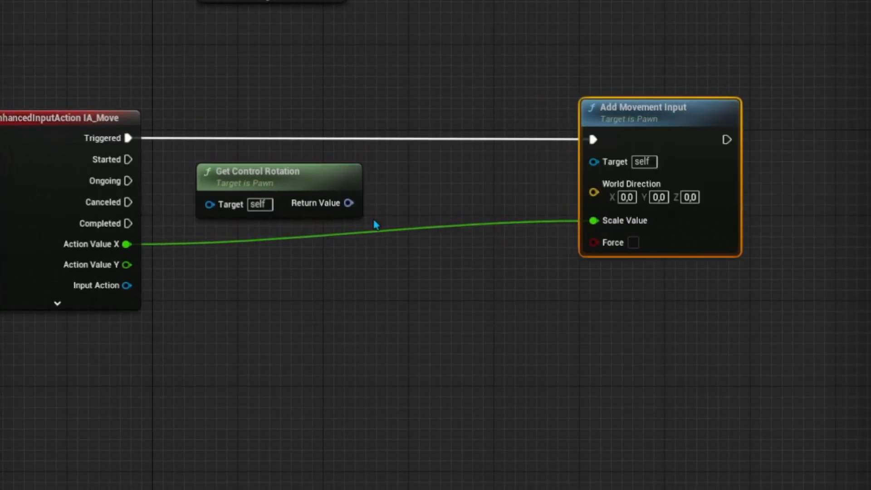
right_click(348, 203)
click(395, 250)
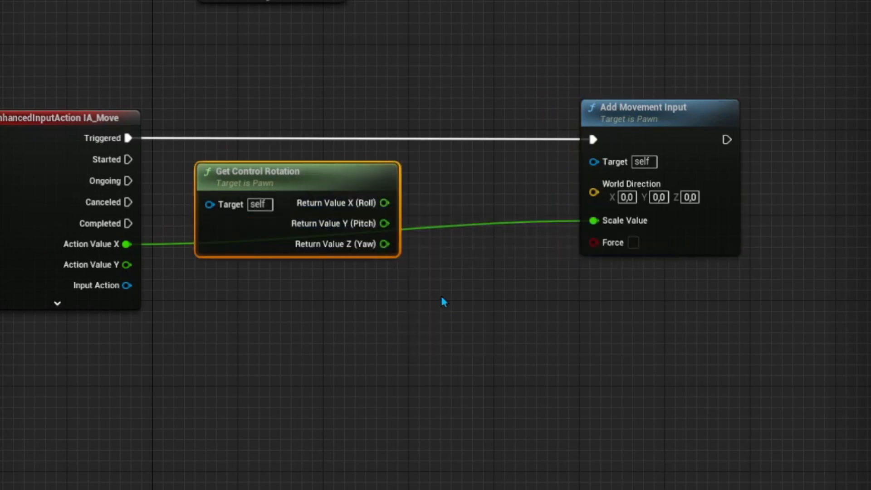
- Add two reroute points to the Action Value X wire, route it beneath Get Control Rotation, and shift Add Movement Input farther away
double_click(475, 223)
drag(451, 248, 194, 312)
double_click(473, 244)
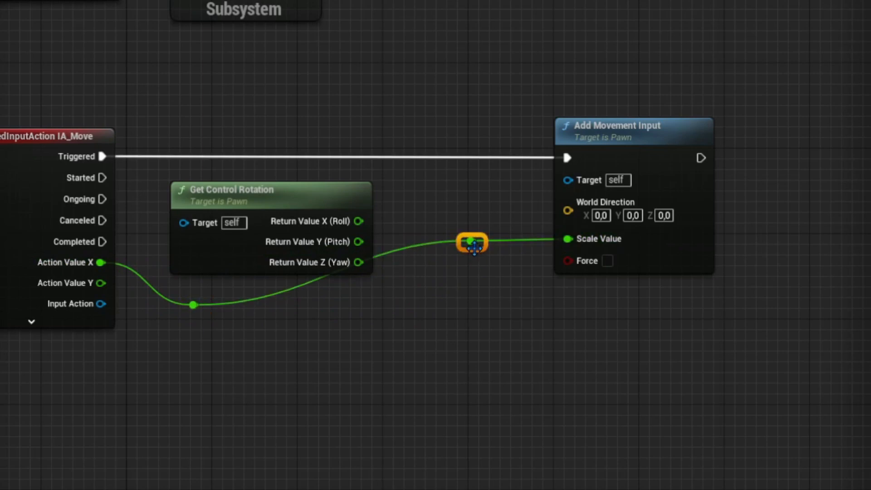
mouse_move(463, 310)
mouse_down()
mouse_move(458, 320)
mouse_move(466, 321)
mouse_up()
right_drag(811, 351, 675, 313)
drag(676, 313, 553, 97)
right_drag(272, 142, 482, 163)
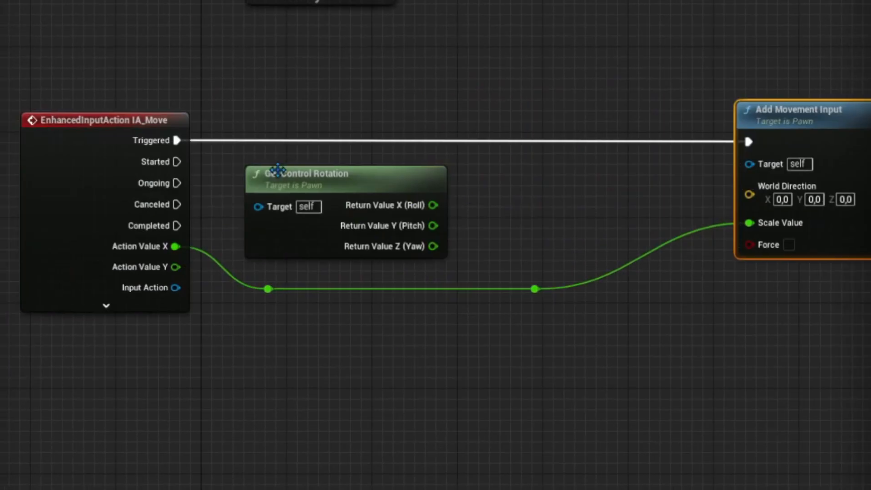
- Add a Get Right Vector node between Get Control Rotation and Add Movement Input, and split its In Rot pin
right_drag(567, 224, 434, 231)
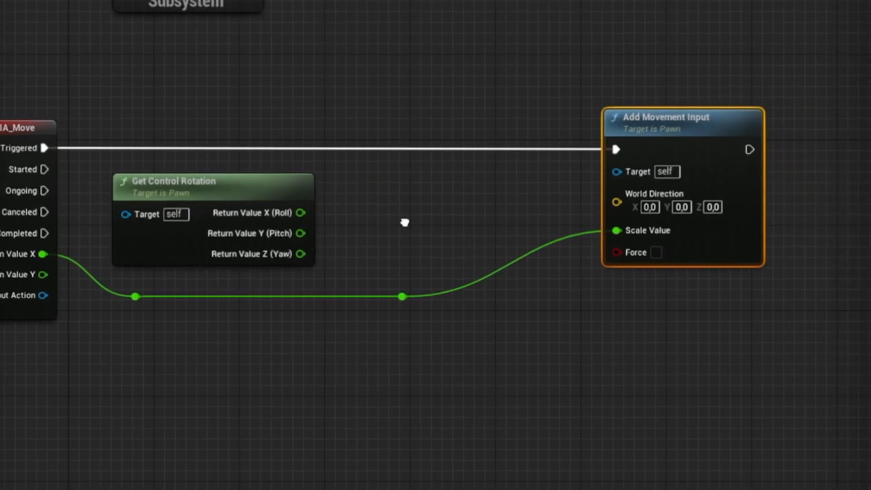
right_click(433, 208)
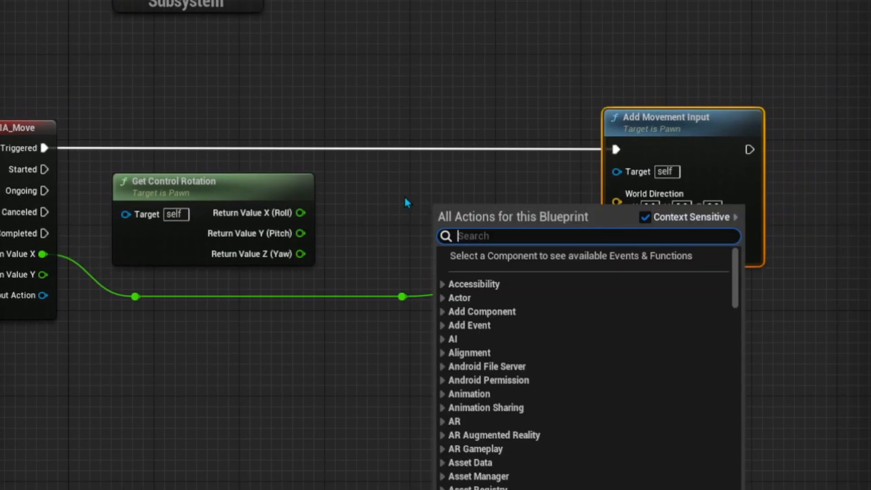
text(get ro)
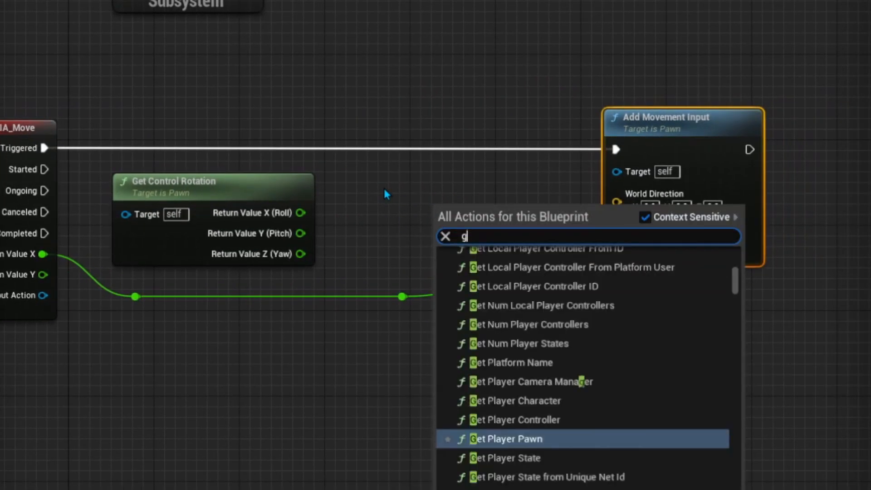
key(BackSpace)
text(ight ve)
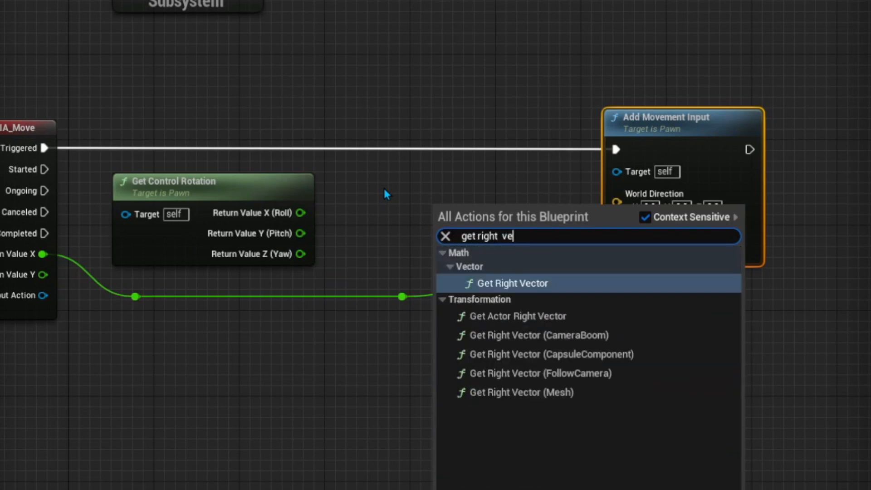
key(Return)
drag(480, 214, 426, 181)
right_click(393, 210)
click(436, 252)
- Connect the Roll and Yaw outputs of Get Control Rotation to the matching In Rot inputs of Get Right Vector
drag(303, 219, 394, 202)
click(310, 254)
drag(309, 255, 393, 247)
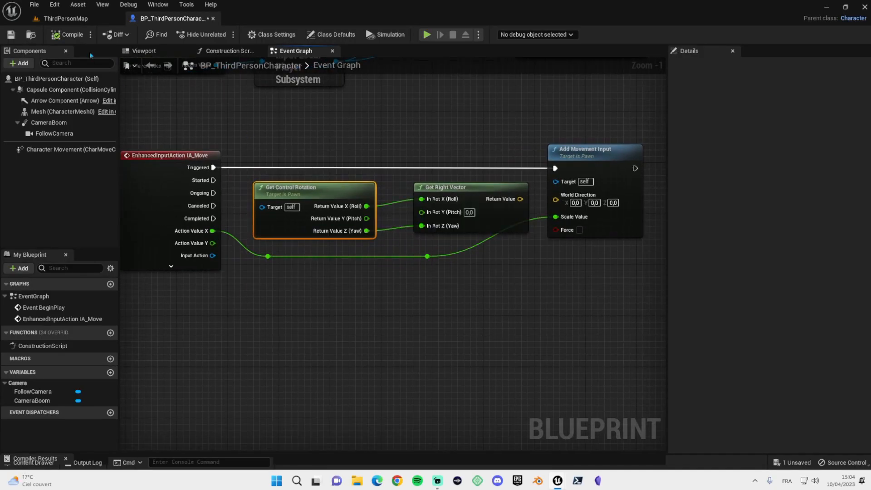
- Place a BP_ThirdPersonCharacter instance from the ThirdPerson Blueprints folder in ThirdPersonMap near the player start, and switch to the rotate gizmo
click(66, 18)
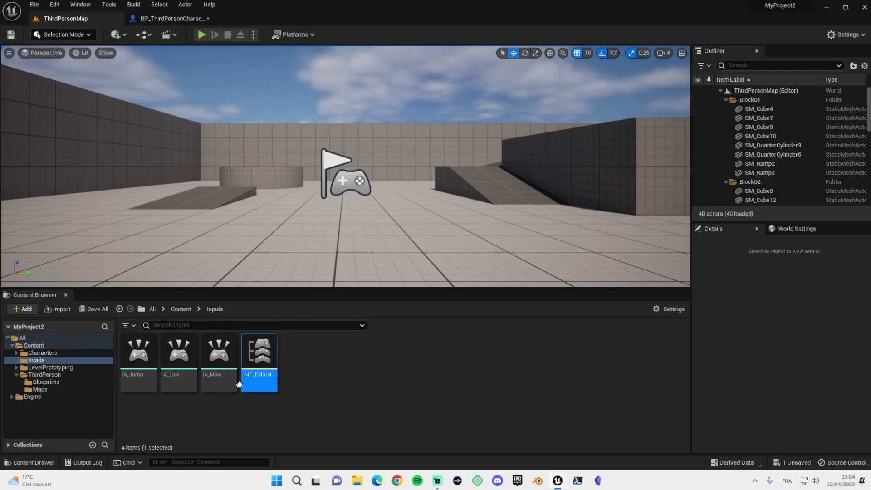
click(44, 375)
click(46, 382)
drag(139, 352, 222, 232)
mouse_move(251, 235)
right_down()
mouse_move(259, 190)
mouse_move(234, 248)
mouse_move(251, 237)
right_up()
key(r)
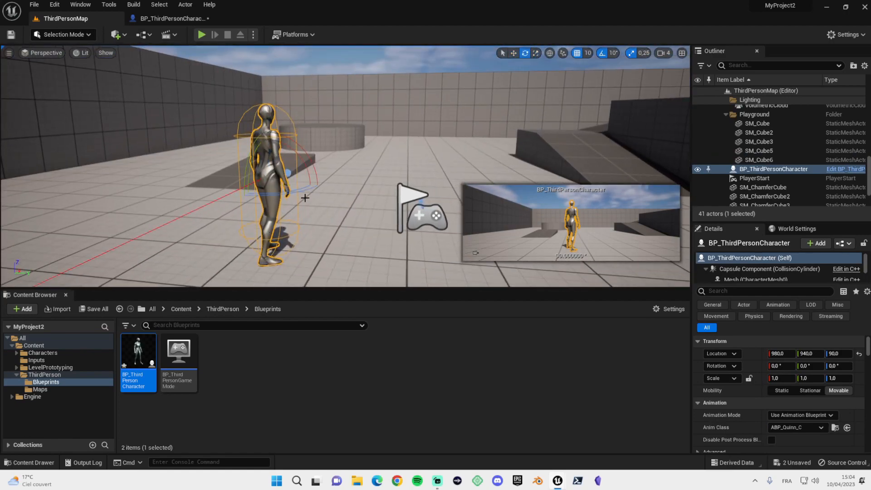
right_drag(305, 198, 329, 183)
key(d)
key(a)
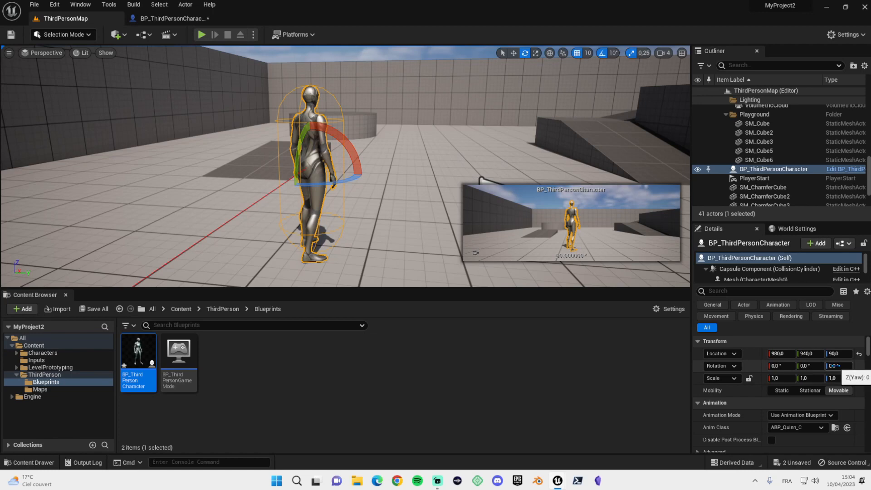
- Demonstrate yaw by rotating the placed character about its vertical axis and back, and compare with the Get Control Rotation outputs
drag(322, 182, 353, 160)
mouse_move(295, 183)
mouse_down()
mouse_move(297, 168)
mouse_move(295, 182)
mouse_up()
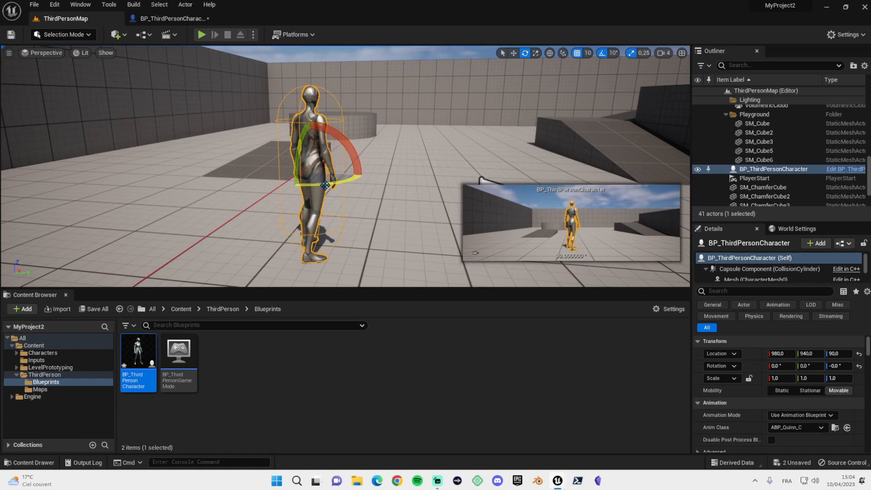
drag(328, 186, 328, 185)
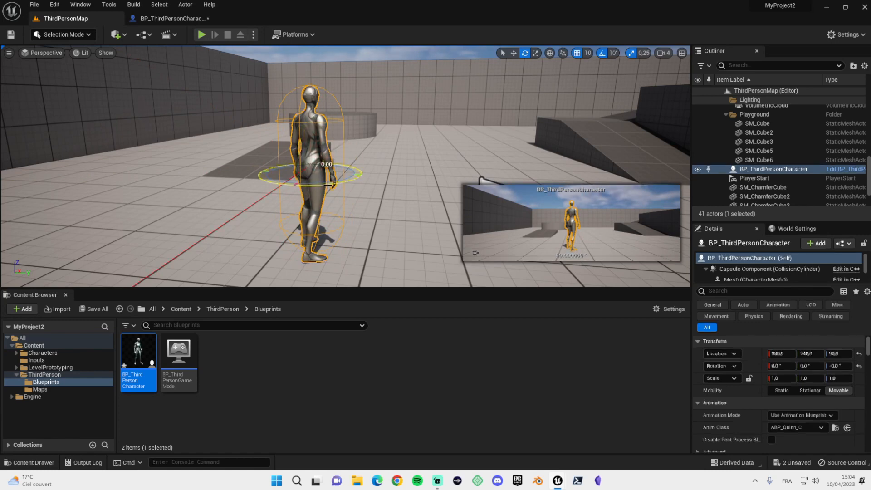
click(168, 18)
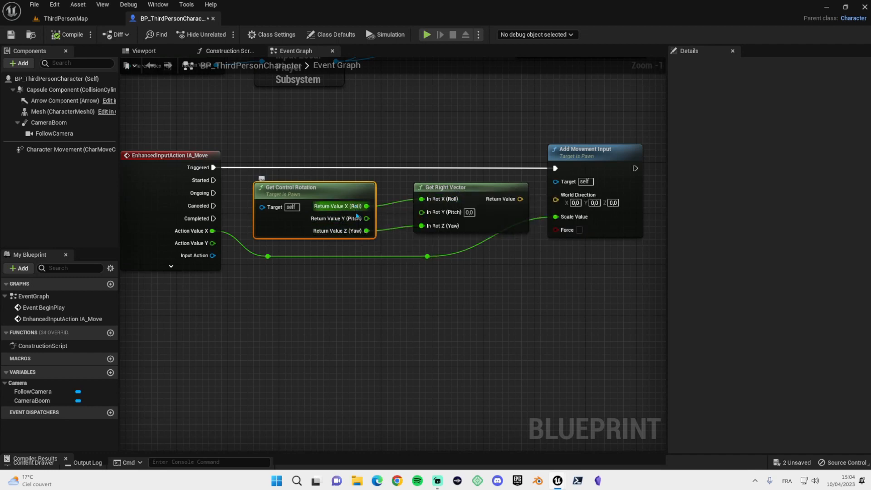
- Rotate the placed character in ThirdPersonMap to a yaw of about -30°, and tilt it with the red rotation arc
click(65, 18)
click(308, 200)
key(w)
key(e)
drag(327, 184, 322, 180)
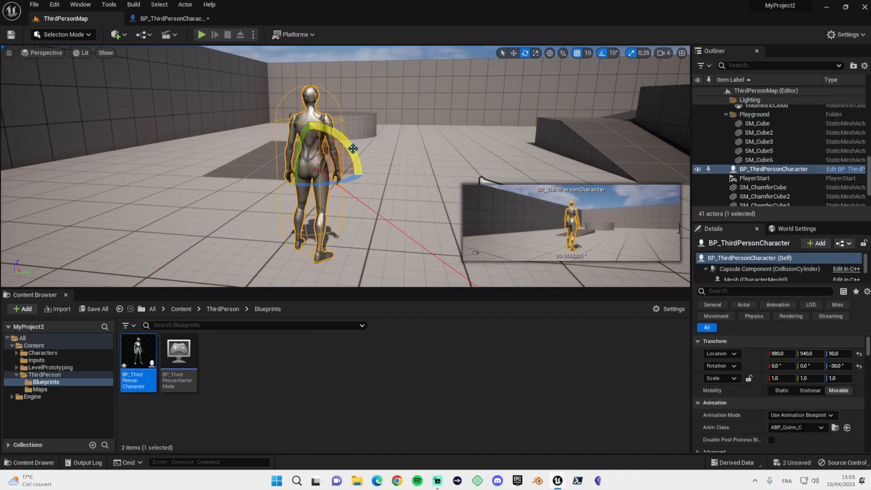
drag(362, 158, 373, 208)
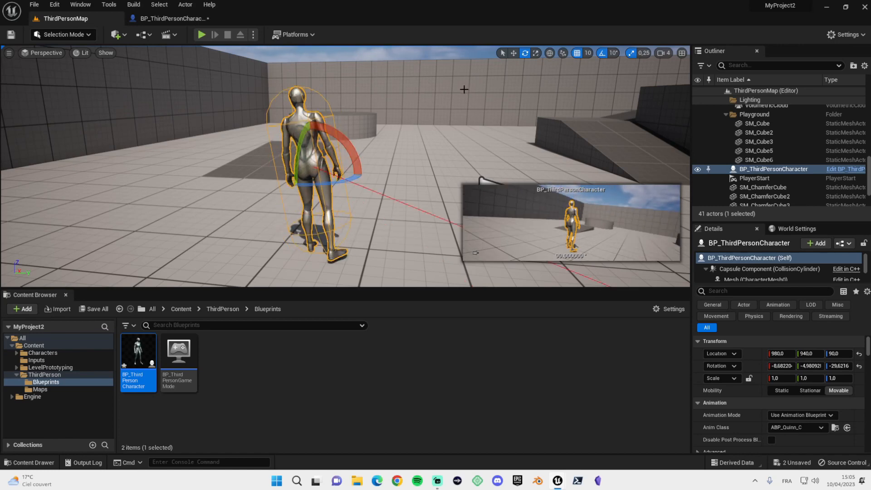
- In BP_ThirdPersonCharacter, connect the Get Right Vector return value to the World Direction of Add Movement Input
click(171, 19)
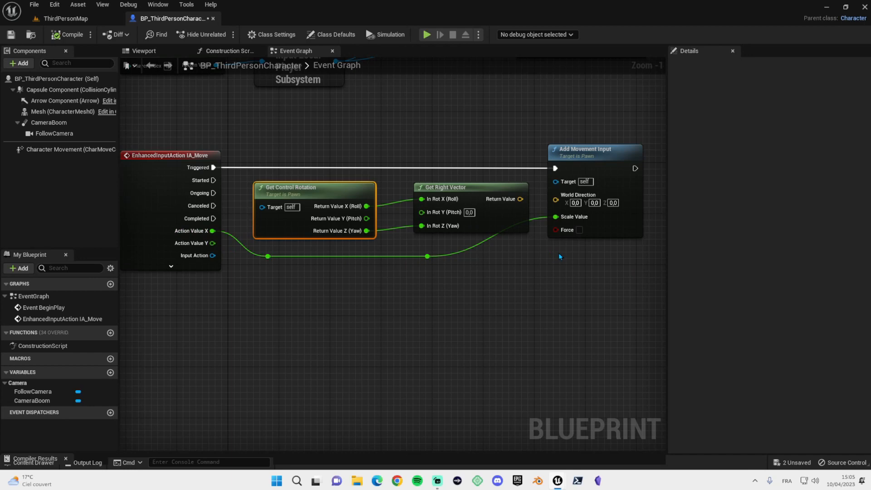
right_drag(409, 282, 332, 289)
drag(443, 206, 482, 209)
scroll(464, 270, down, 2)
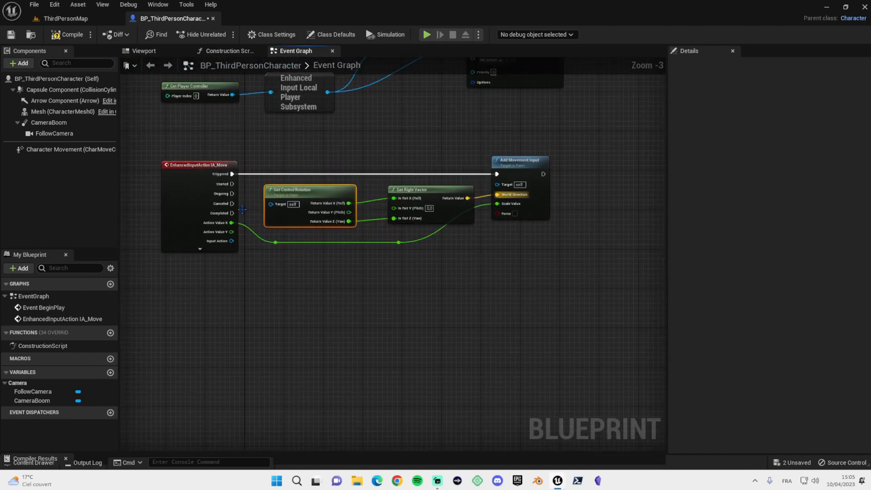
- Duplicate the Add Movement Input node beyond the original, connect the original's execution output to the copy, and align it
right_drag(484, 242, 416, 240)
click(466, 161)
key(ctrl+c)
click(558, 170)
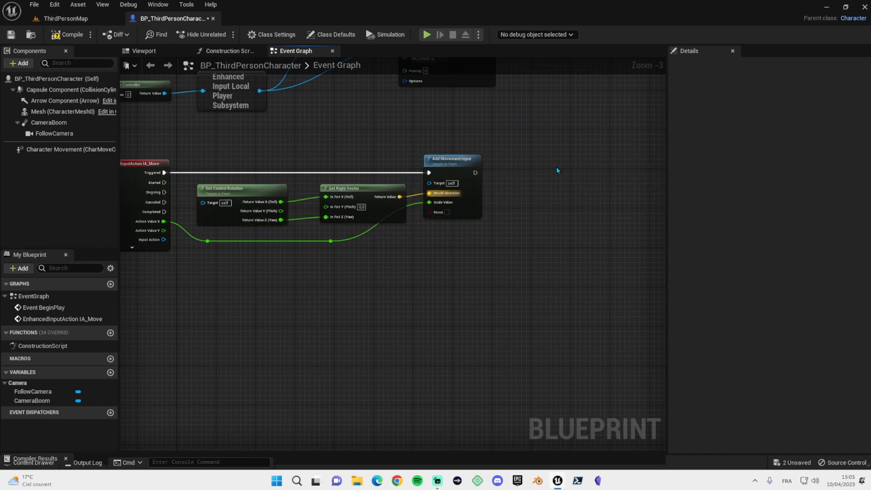
key(ctrl+v)
right_drag(570, 207, 456, 213)
drag(455, 213, 479, 191)
drag(361, 177, 412, 180)
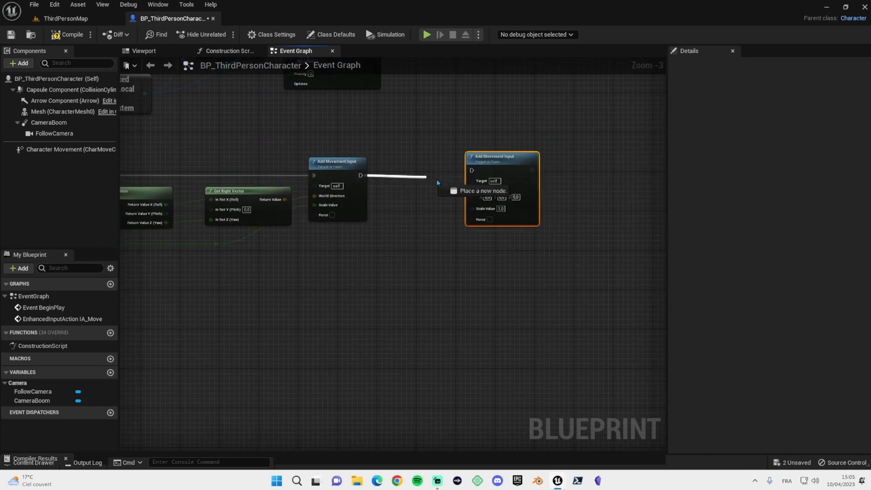
drag(472, 171, 473, 171)
drag(489, 160, 469, 166)
- Connect Action Value Y to the second Add Movement Input's Scale Value, routing the wire beneath the nodes with two reroute points
right_drag(446, 252, 507, 253)
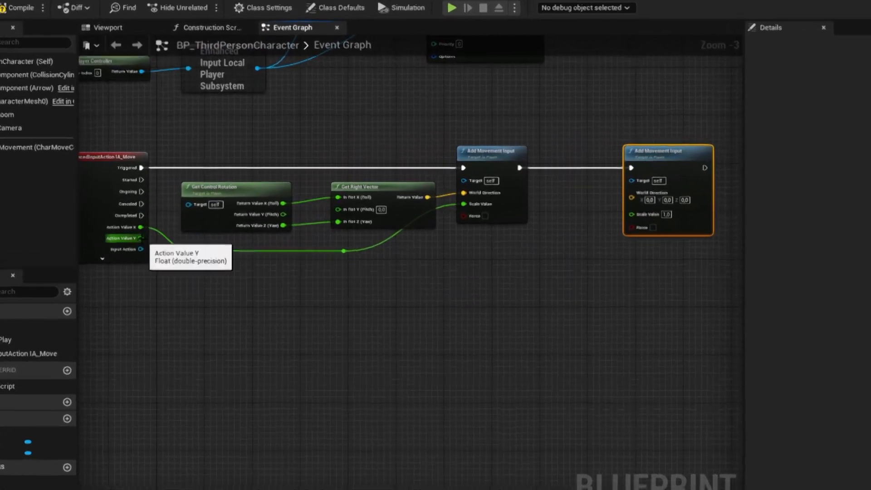
drag(171, 224, 503, 247)
drag(565, 275, 142, 309)
double_click(608, 219)
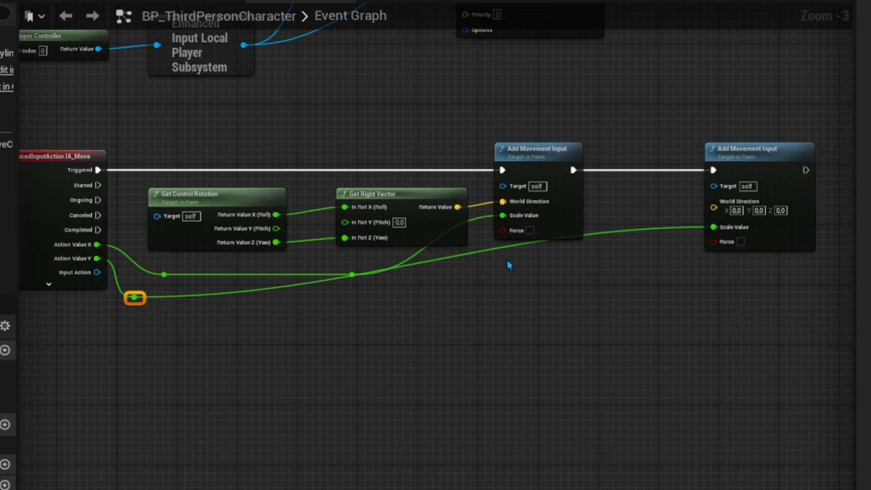
double_click(627, 231)
drag(627, 233, 591, 303)
- Shift the second Add Movement Input farther away and place a copy of Get Control Rotation between the two Add Movement Input nodes
click(481, 280)
click(187, 192)
right_drag(691, 338, 382, 360)
drag(481, 176, 716, 182)
key(ctrl+v)
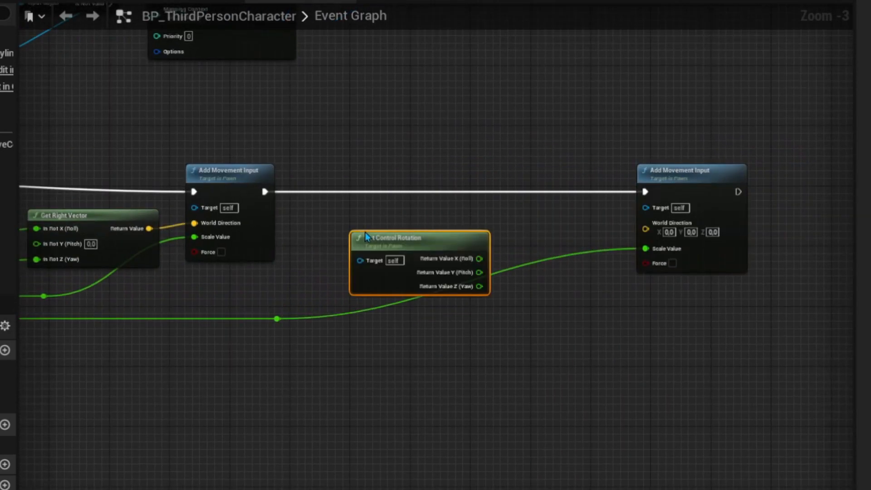
drag(365, 233, 335, 212)
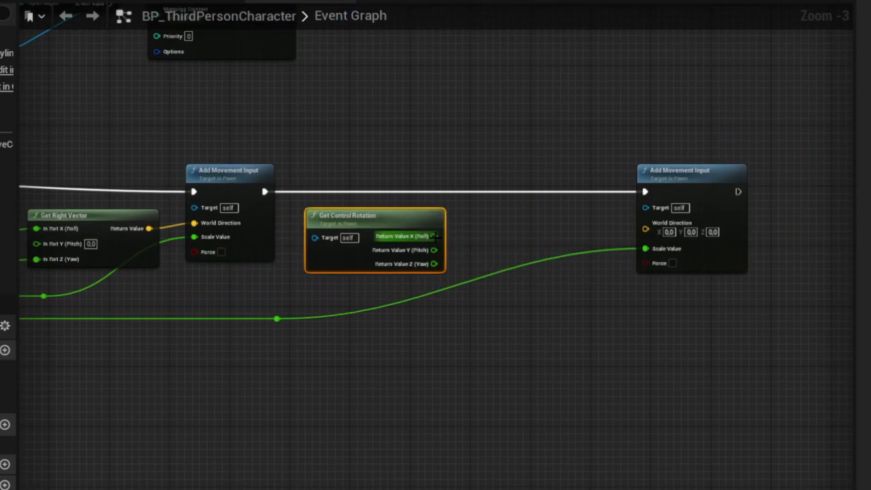
- Add a Get Forward Vector node between the copied Get Control Rotation and the second Add Movement Input, and split its In Rot pin
right_click(494, 232)
text(get forwaer)
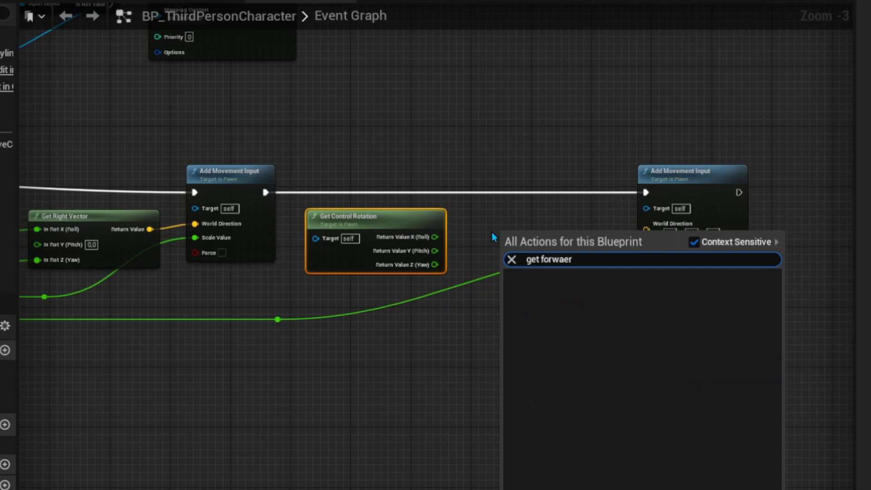
key(BackSpace)
key(BackSpace)
text(rd)
click(586, 303)
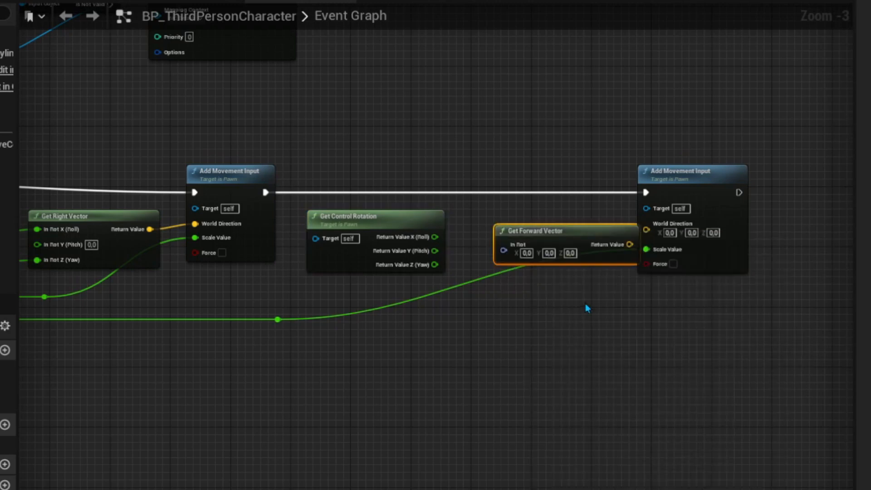
right_click(500, 250)
right_click(502, 245)
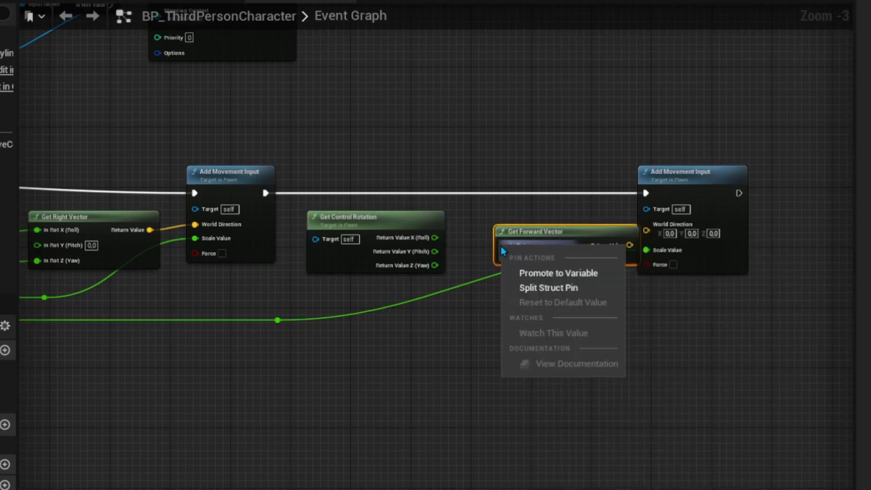
click(497, 248)
right_click(497, 248)
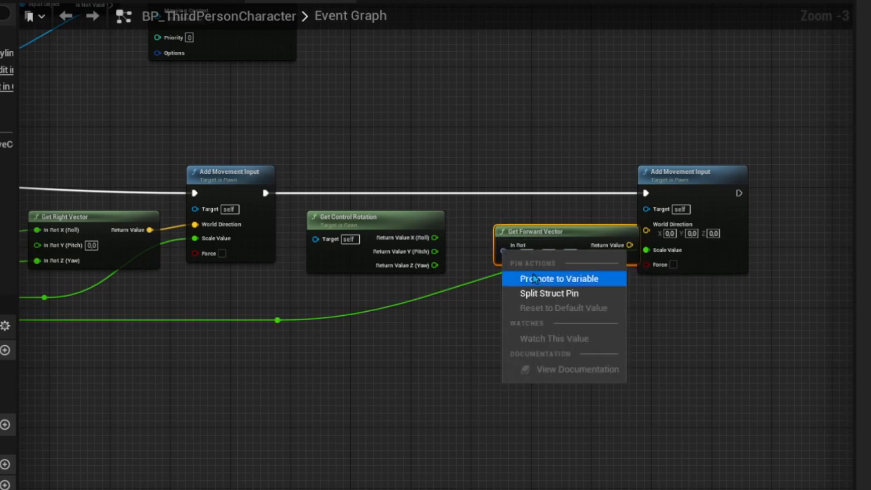
click(526, 293)
- Connect the copied Get Control Rotation's Yaw to Get Forward Vector's In Rot Yaw, and the vector's return value to World Direction
scroll(527, 285, up, 1)
scroll(526, 285, up, 2)
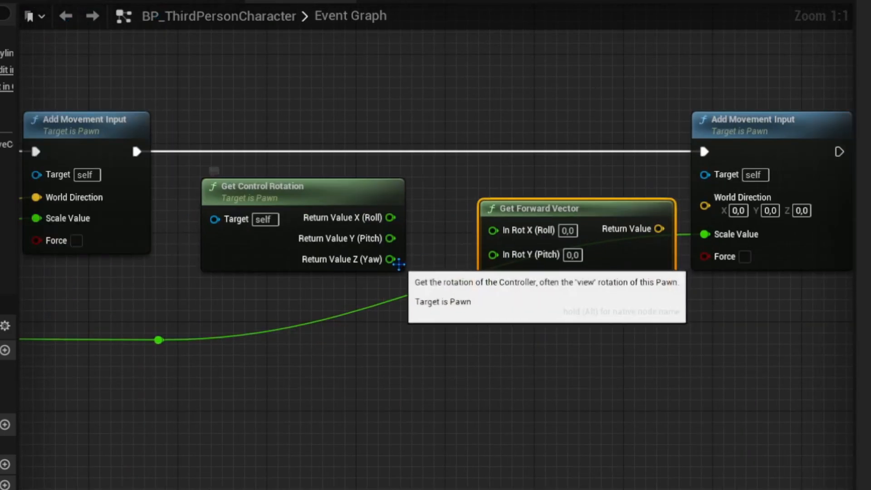
drag(391, 259, 495, 282)
right_drag(538, 313, 424, 309)
drag(490, 199, 587, 205)
- Add a reroute point to the Action Value Y wire and place it beneath Get Forward Vector to straighten the wire
double_click(525, 217)
drag(523, 221, 487, 357)
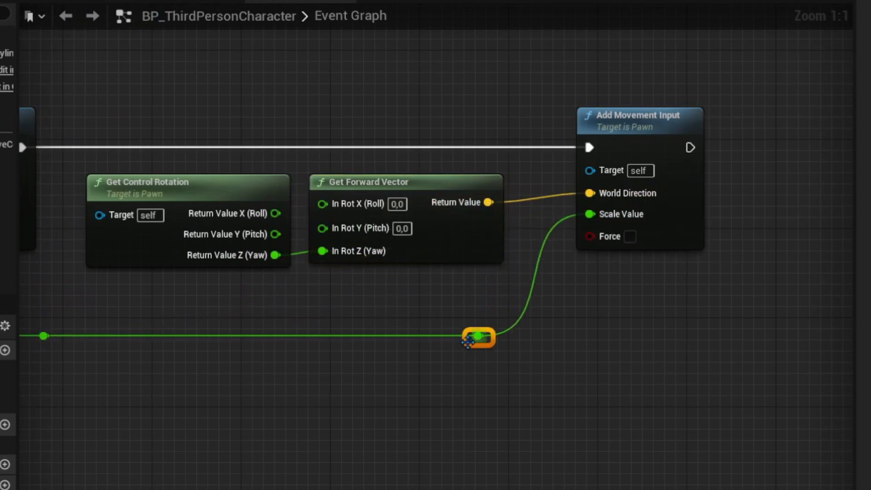
right_drag(454, 347, 797, 315)
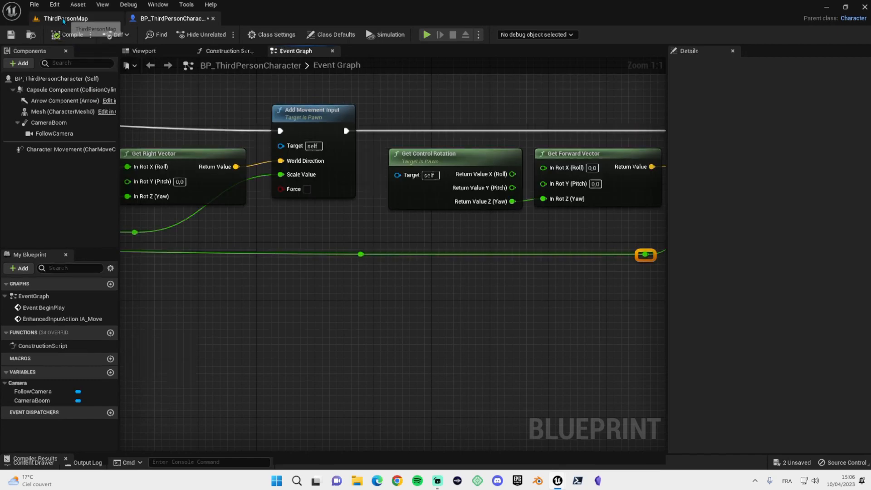
- Run ThirdPersonMap briefly, stop it, and delete the placed character instance from the level
click(66, 19)
key(alt+p)
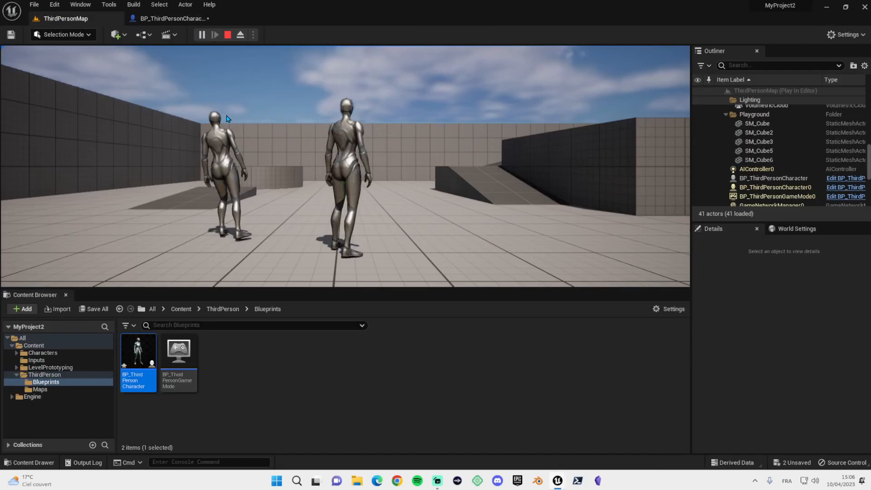
click(228, 118)
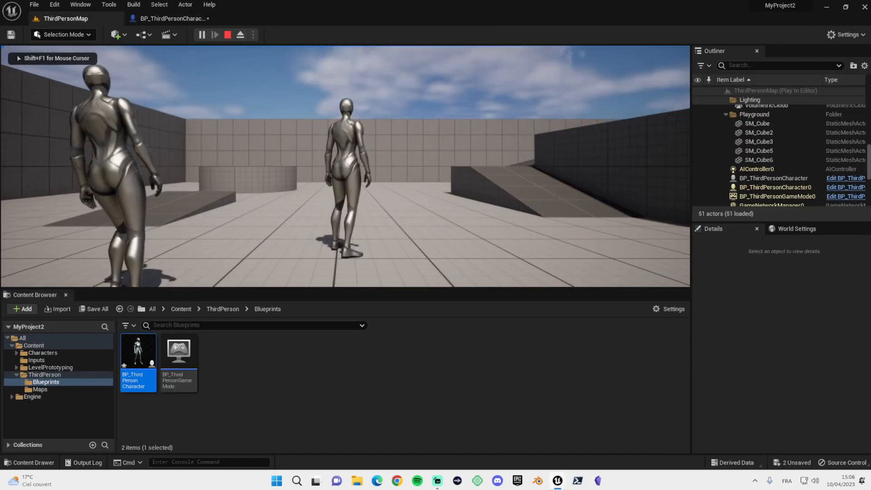
key(Escape)
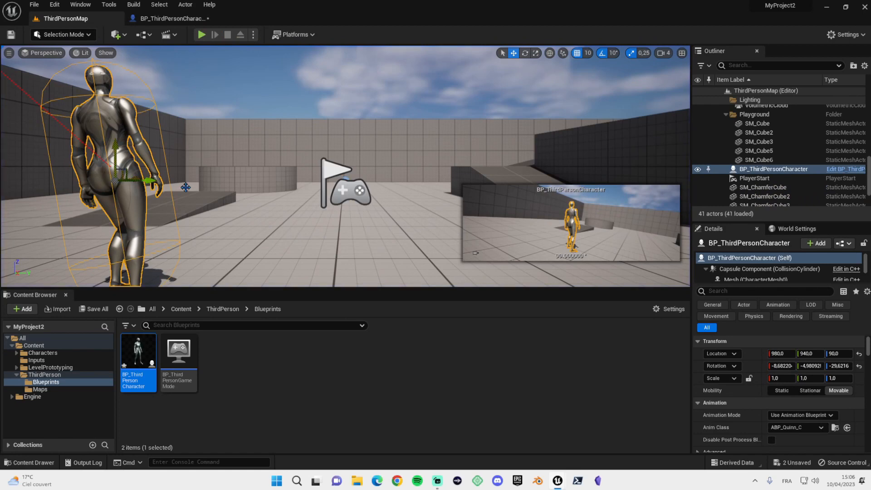
key(Delete)
click(117, 151)
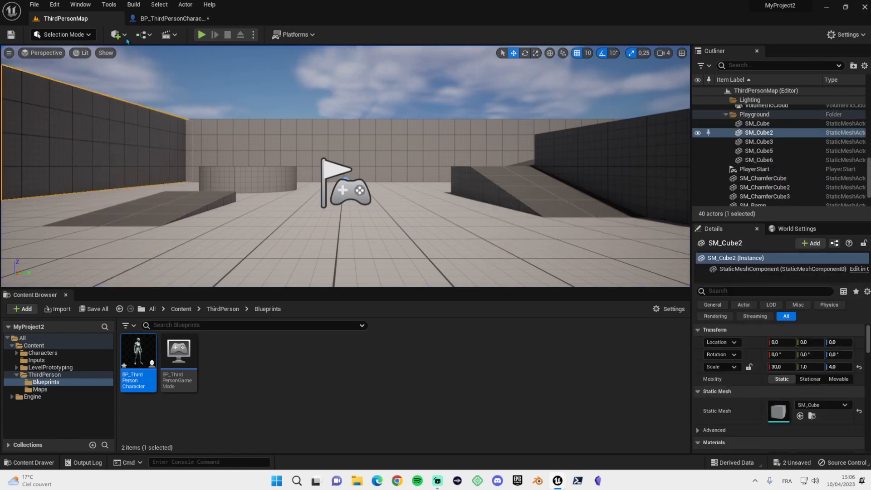
- Play ThirdPersonMap and test the character's backward, forward, right and left movement, and stop the session
click(199, 35)
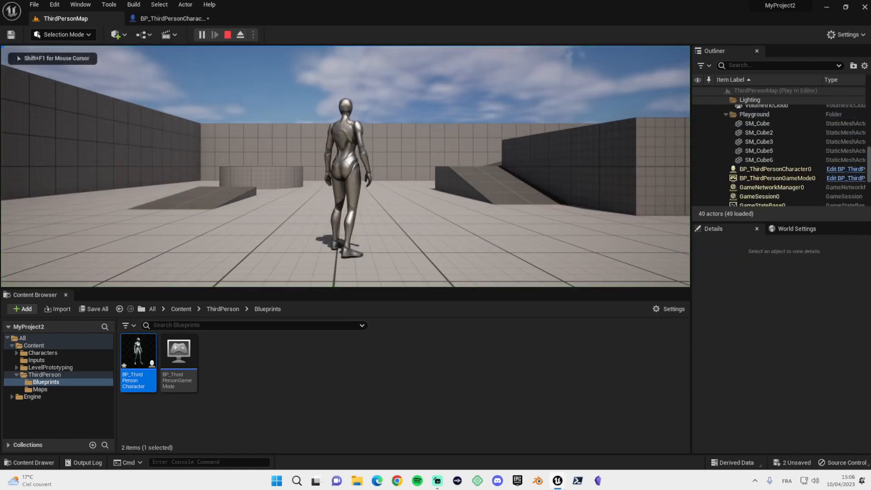
key(s)
key(w)
key(d)
key(a)
key(d)
key(a)
key(d)
key(a)
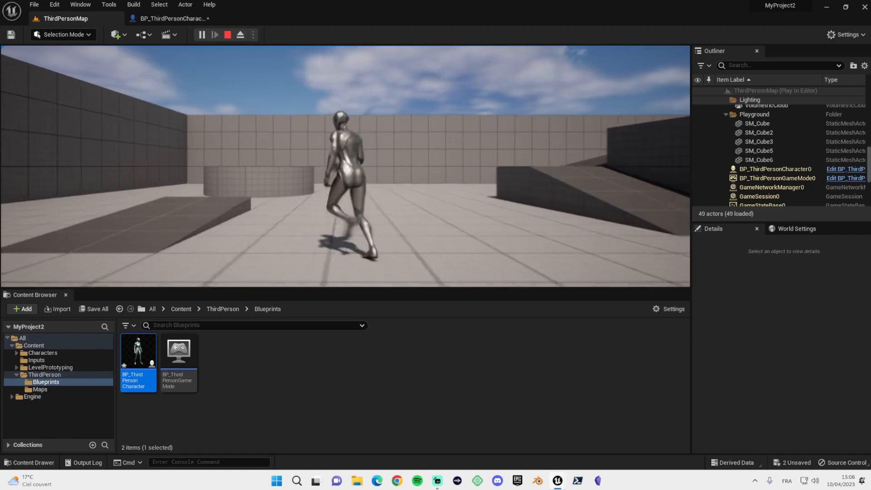
key(Escape)
- Add the IA_Look enhanced input action event to the BP_ThirdPersonCharacter event graph, beneath the IA_Move event
click(172, 18)
scroll(271, 238, down, 3)
right_drag(258, 240, 404, 246)
right_drag(289, 309, 438, 317)
scroll(400, 311, down, 1)
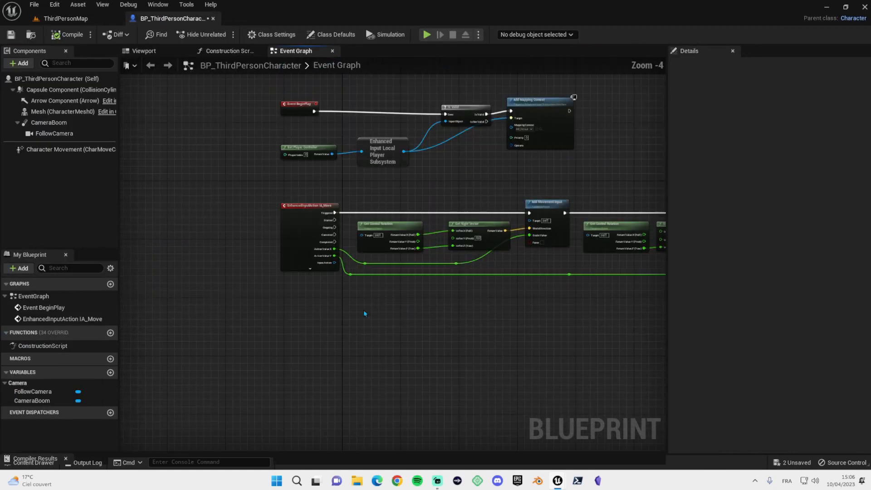
scroll(294, 283, up, 4)
right_drag(315, 266, 333, 348)
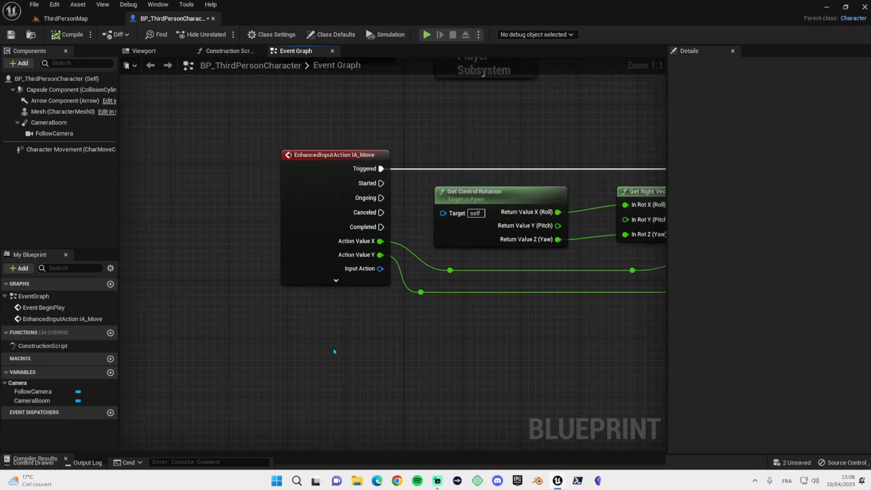
right_click(333, 348)
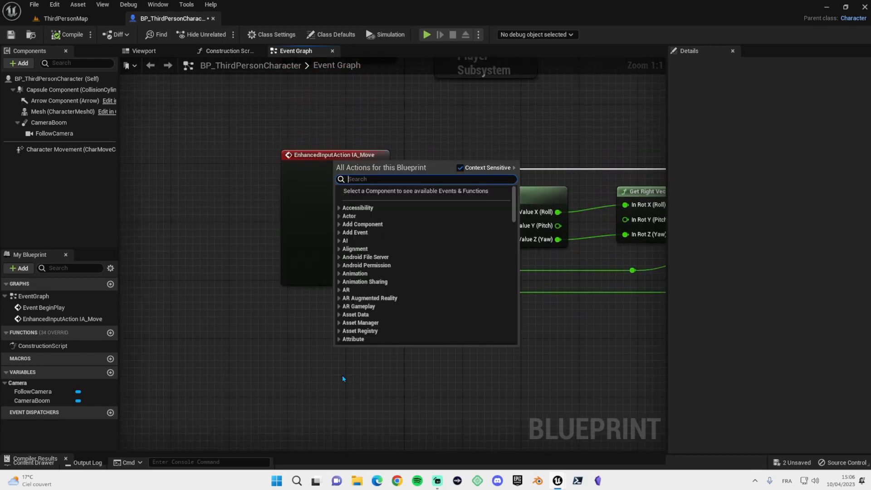
text(ia)
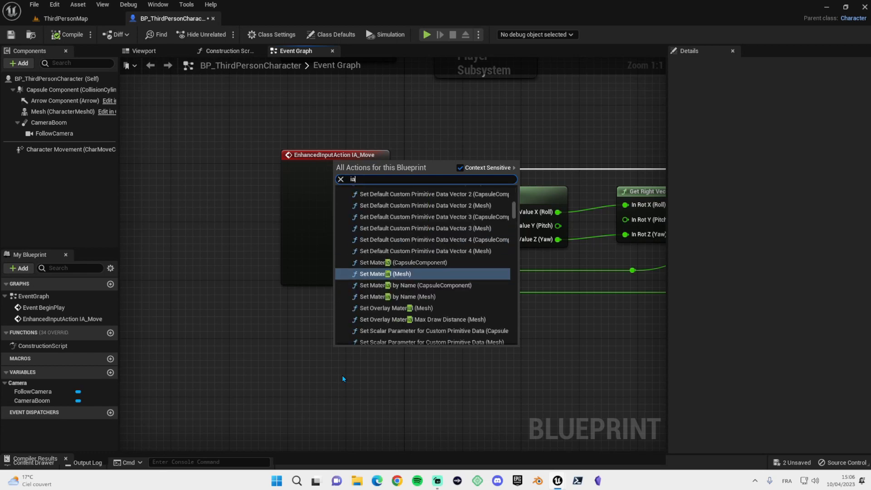
text(_lo)
key(Return)
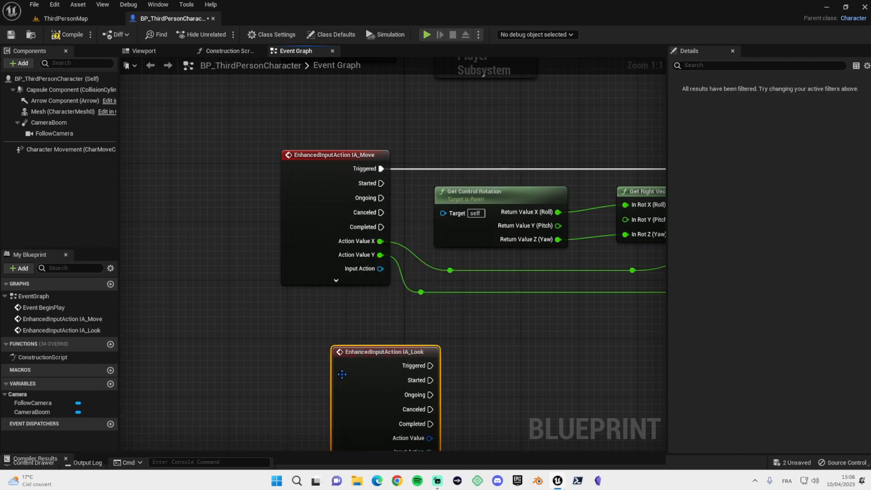
drag(342, 375, 298, 369)
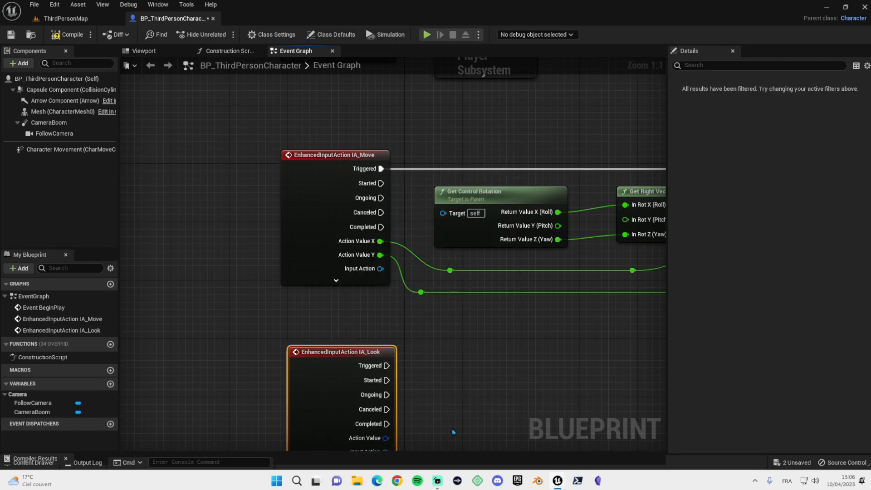
- Split the IA_Look event's Action Value pin into separate X and Y values
right_drag(440, 427, 412, 349)
right_click(359, 361)
click(397, 389)
right_drag(408, 383, 387, 347)
- Add an Add Controller Yaw Input node beside the IA_Look event in the event graph
right_click(439, 250)
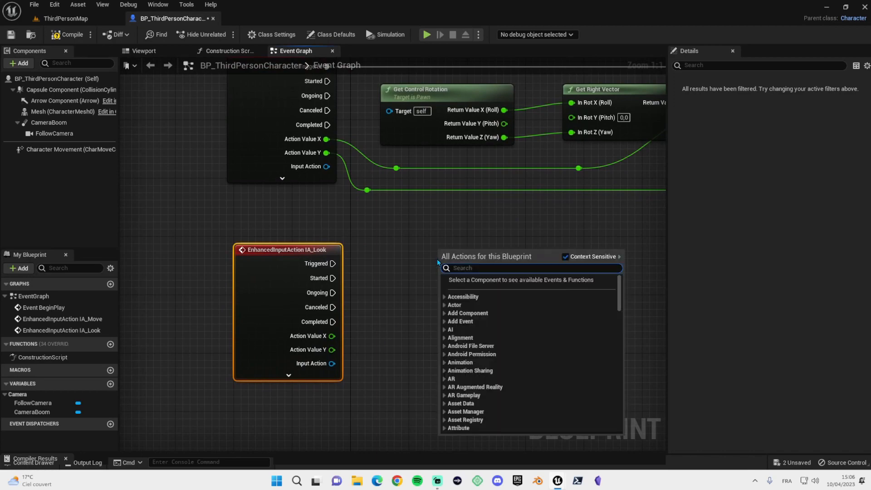
text(add coi)
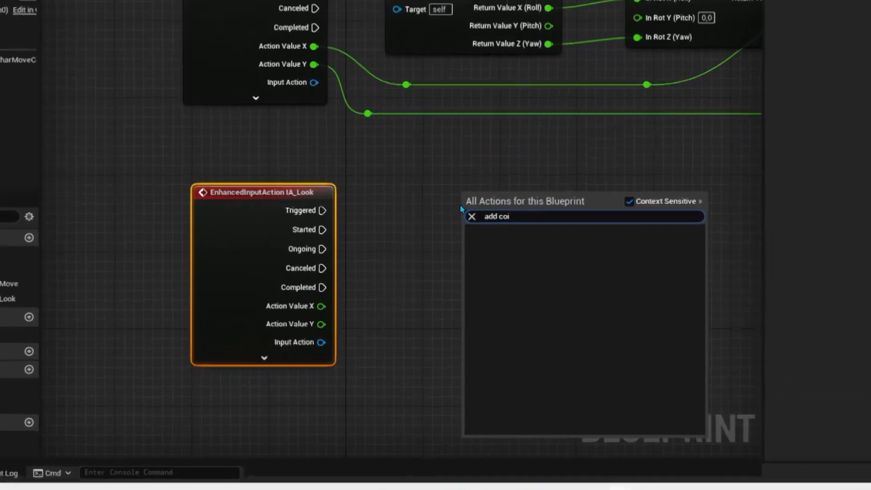
key(BackSpace)
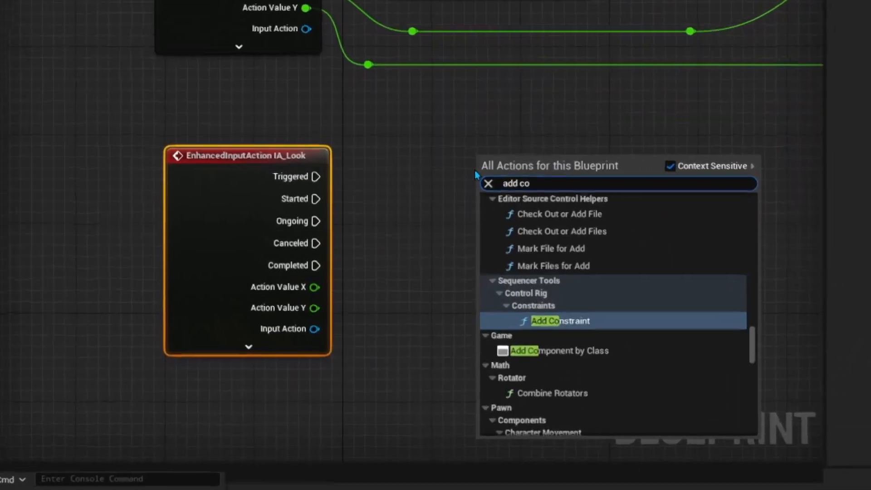
text(ntr)
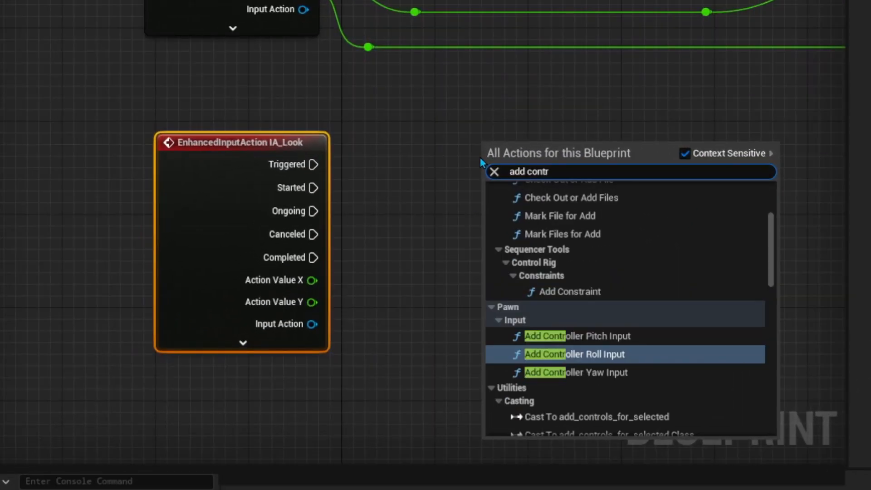
key(Down)
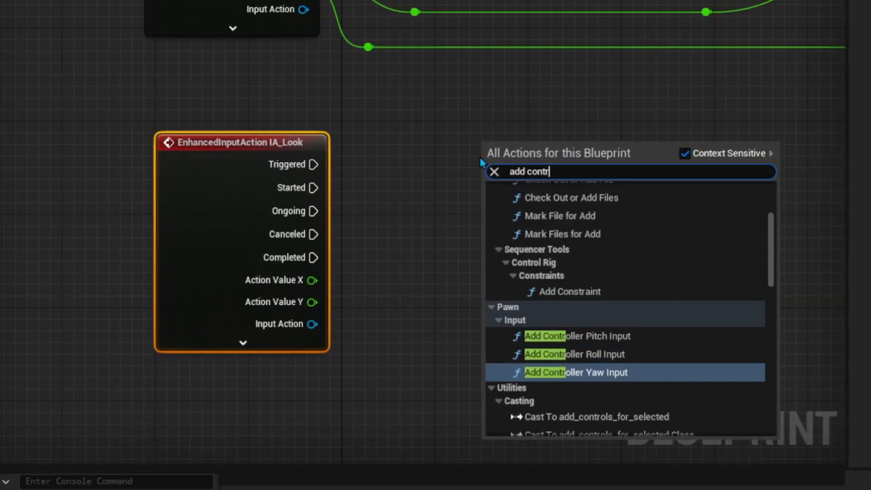
key(Return)
right_drag(588, 216, 471, 204)
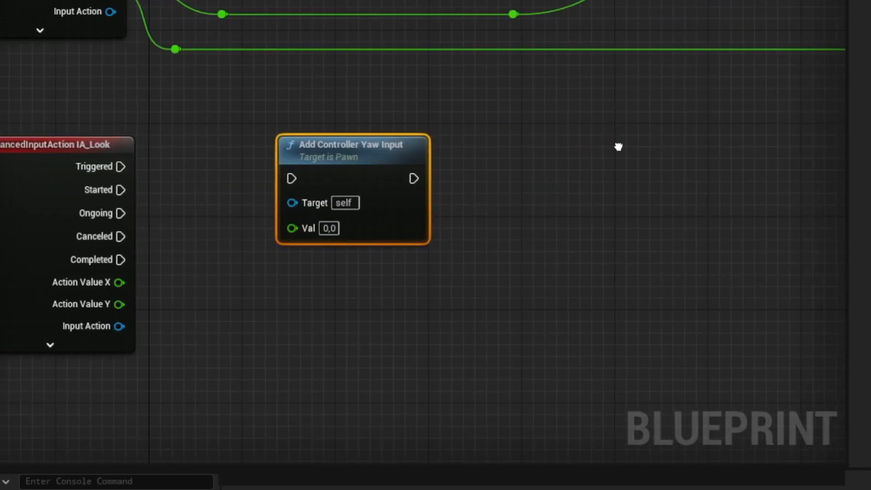
- Add an Add Controller Pitch Input node beside the yaw node and bring both nodes closer to the IA_Look event
right_click(619, 148)
text(add contro)
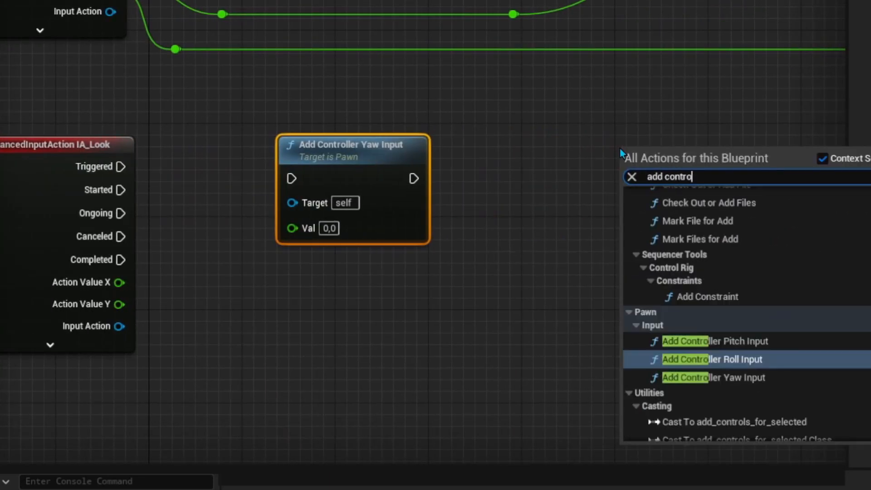
key(Up)
key(Return)
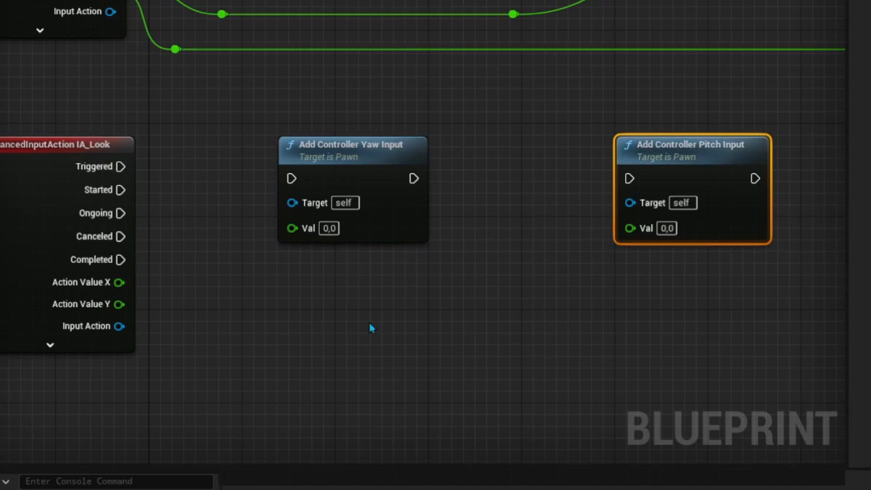
right_drag(399, 193, 520, 140)
drag(492, 102, 445, 102)
drag(814, 104, 716, 103)
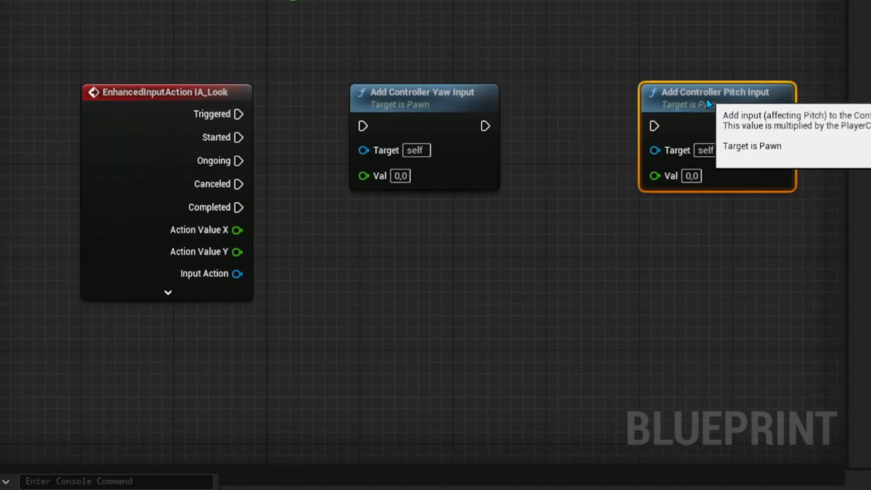
- Place a BP_ThirdPersonCharacter instance in ThirdPersonMap and rotate it 10° about its vertical axis to demonstrate yaw
click(81, 19)
drag(135, 357, 274, 186)
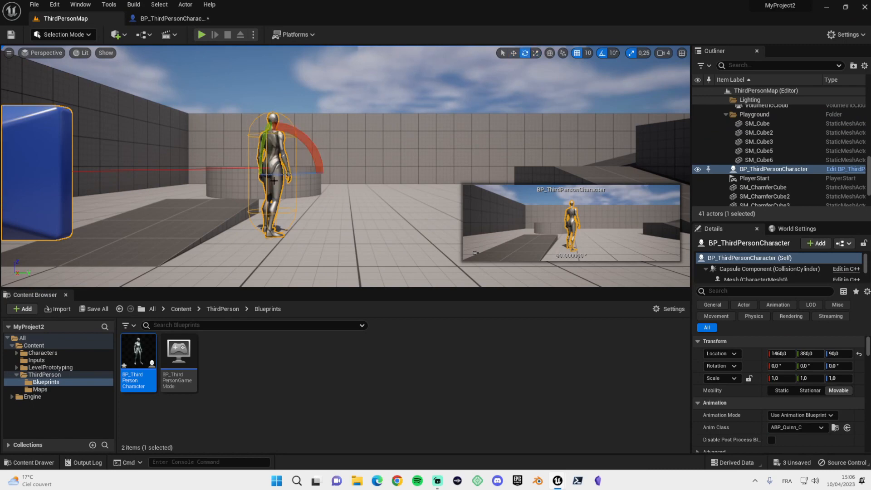
drag(276, 172, 294, 174)
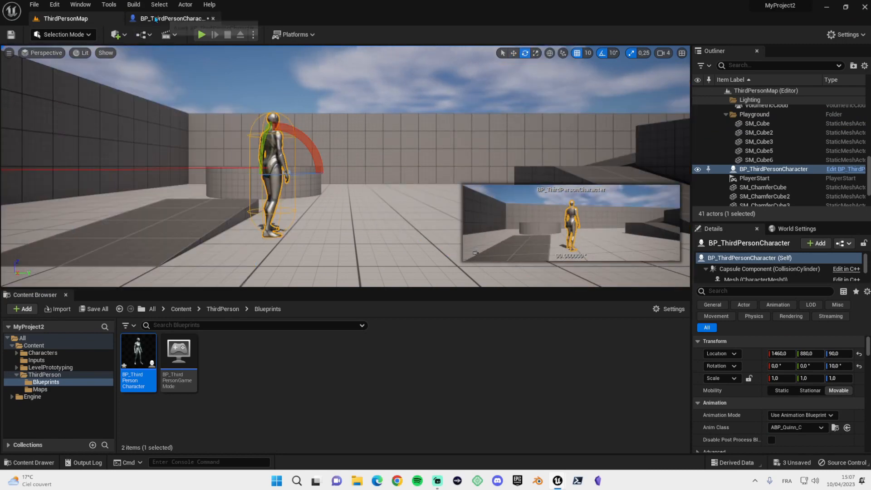
- In the BP_ThirdPersonCharacter event graph, connect IA_Look's Action Value X to the yaw node's Val and move the pitch node closer
click(155, 19)
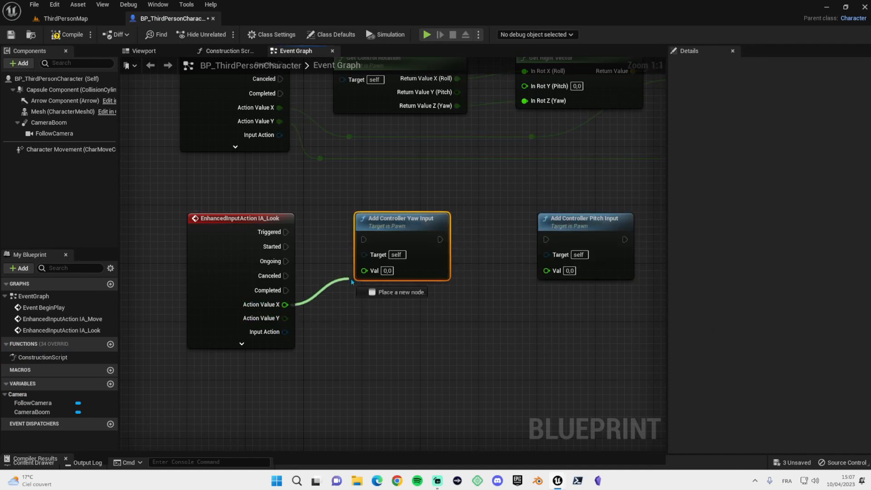
drag(366, 274, 366, 274)
right_drag(436, 354, 385, 338)
drag(521, 210, 471, 212)
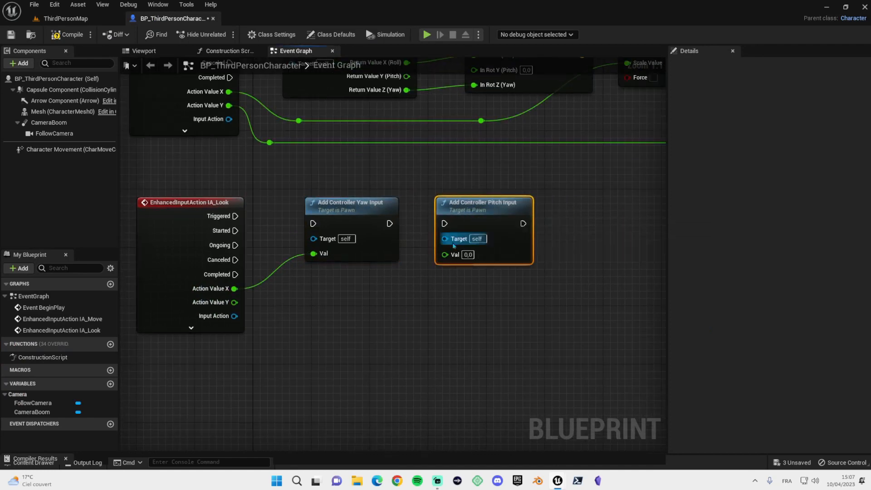
- Try tilting the placed character in ThirdPersonMap to demonstrate pitch, and return to the BP_ThirdPersonCharacter event graph
click(68, 18)
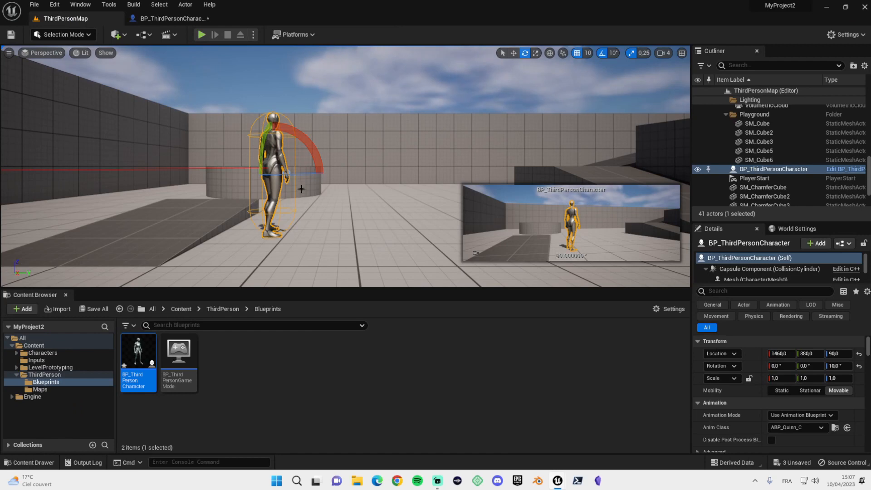
drag(318, 166, 317, 158)
click(171, 19)
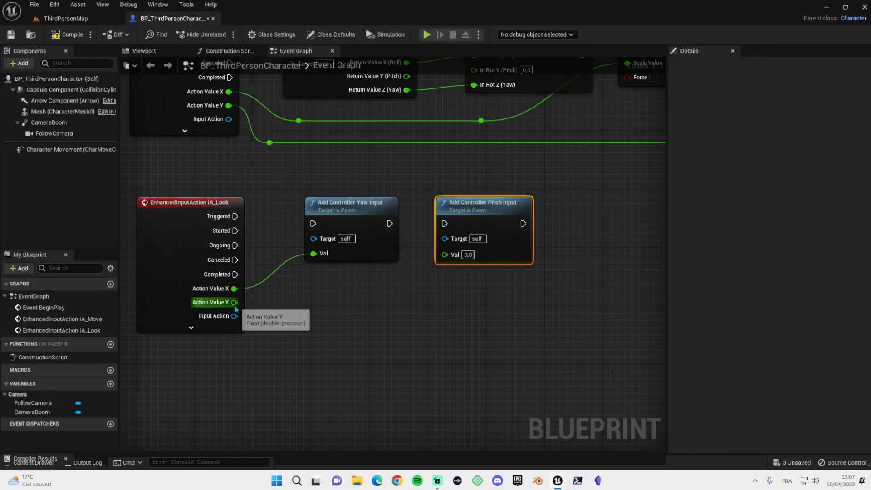
- Connect Action Value Y to the pitch node's Val, and chain the execution from Triggered through the yaw node to the pitch node
drag(235, 307, 307, 305)
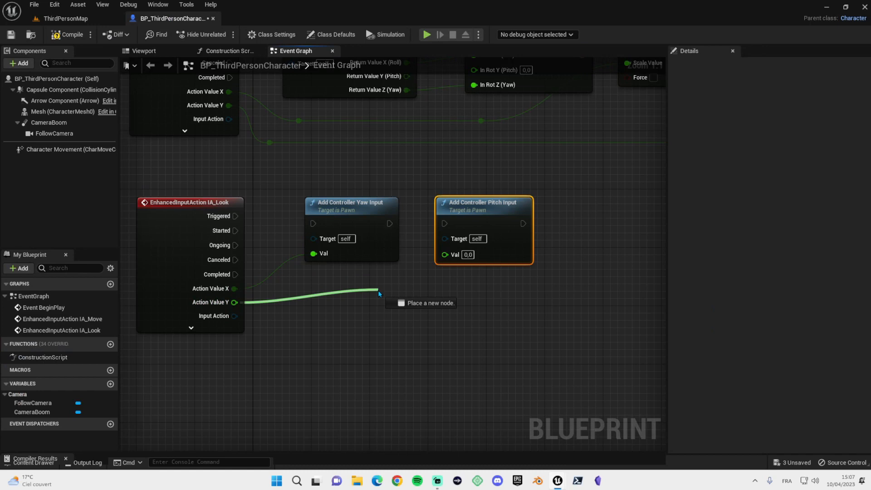
drag(447, 261, 446, 258)
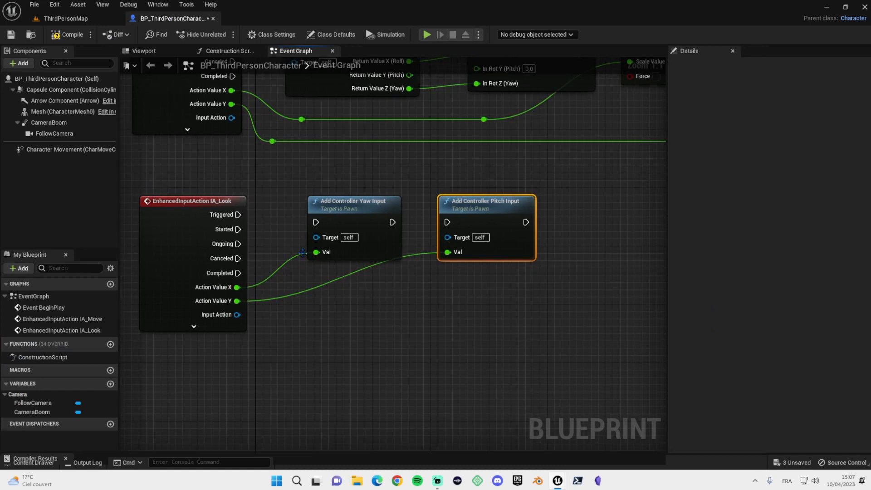
drag(238, 215, 316, 222)
drag(384, 216, 447, 222)
drag(448, 237, 447, 230)
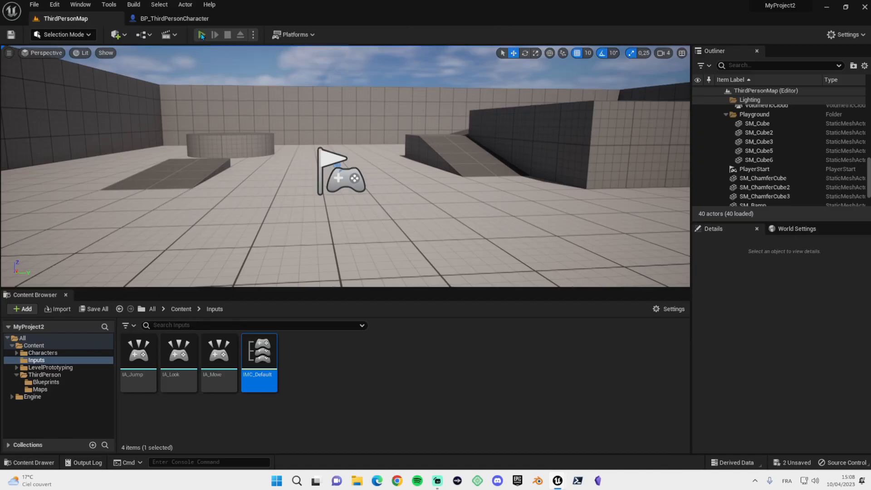
- Play ThirdPersonMap to test the mouse look and movement, and stop the session
click(202, 34)
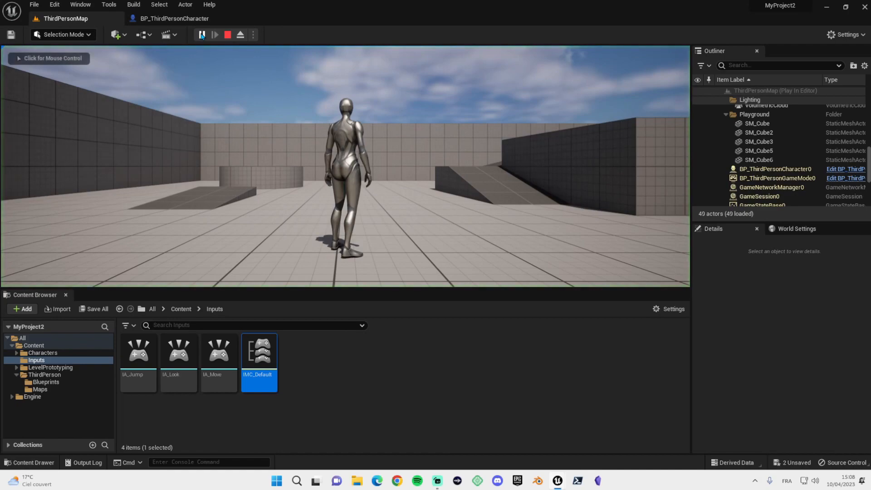
click(228, 87)
key(w)
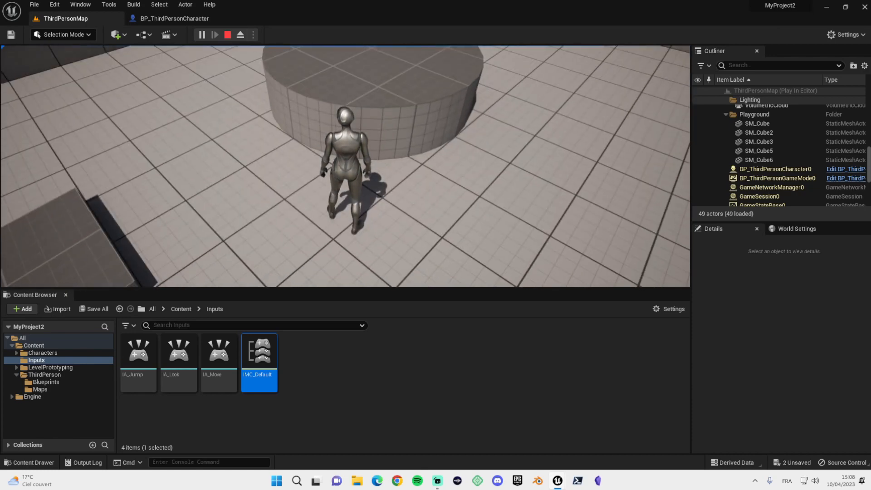
key(Escape)
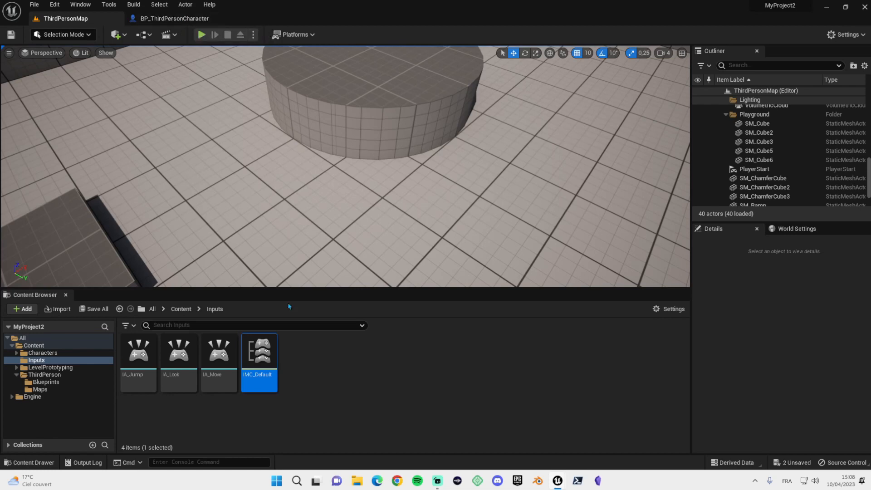
- Open IMC_Default and add a Negate modifier to IA_Look's Mouse XY 2D-Axis mapping
double_click(263, 360)
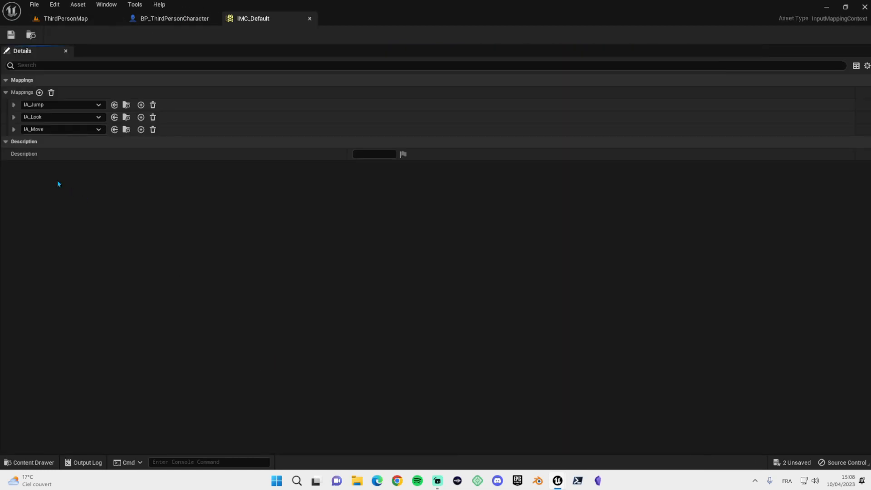
click(14, 117)
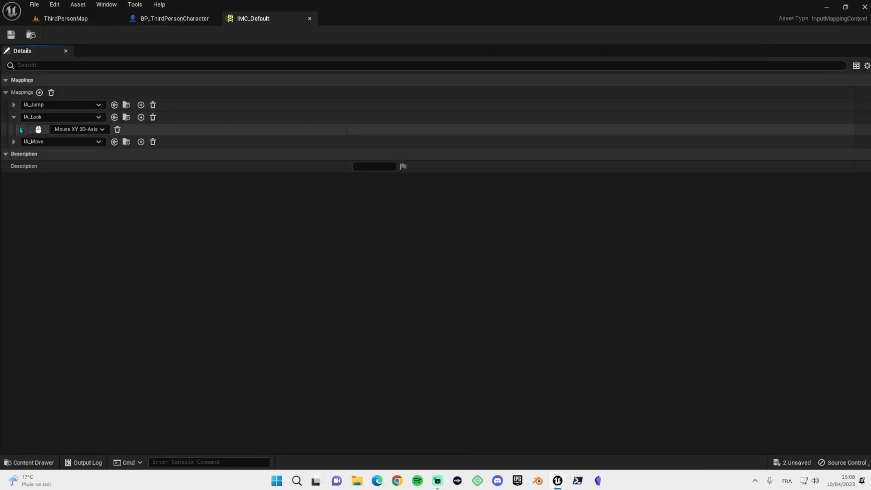
click(21, 130)
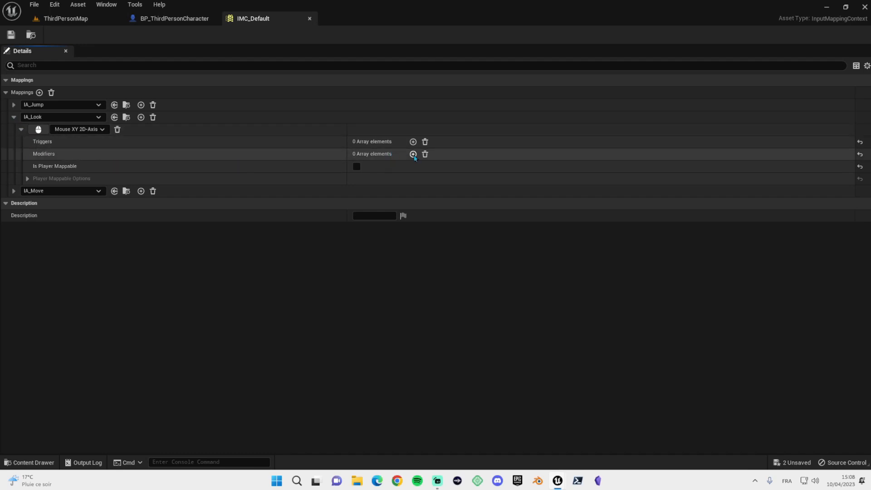
click(413, 154)
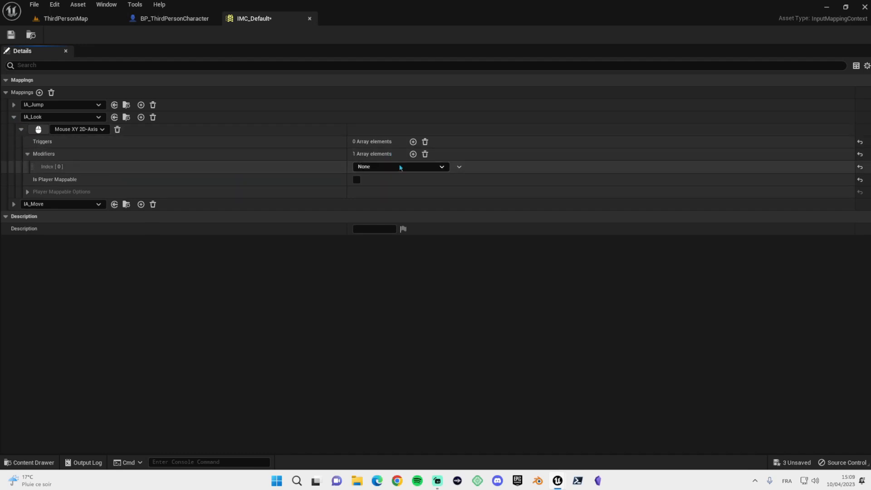
click(393, 168)
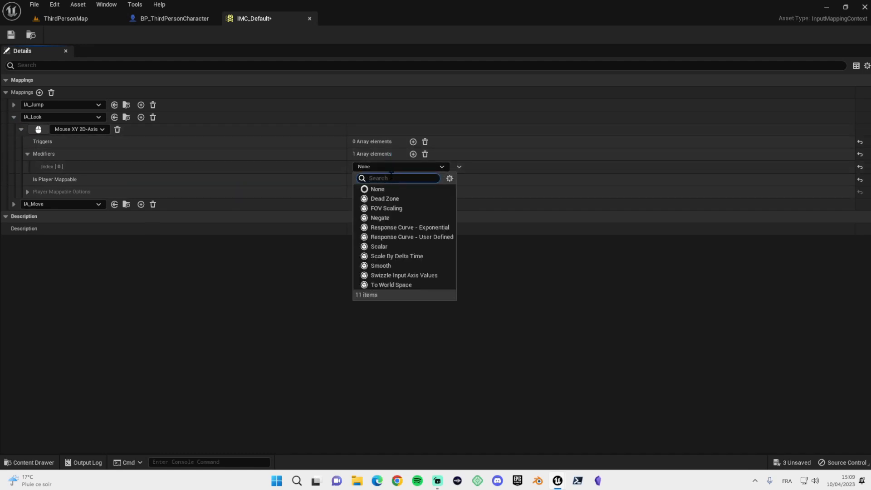
click(380, 218)
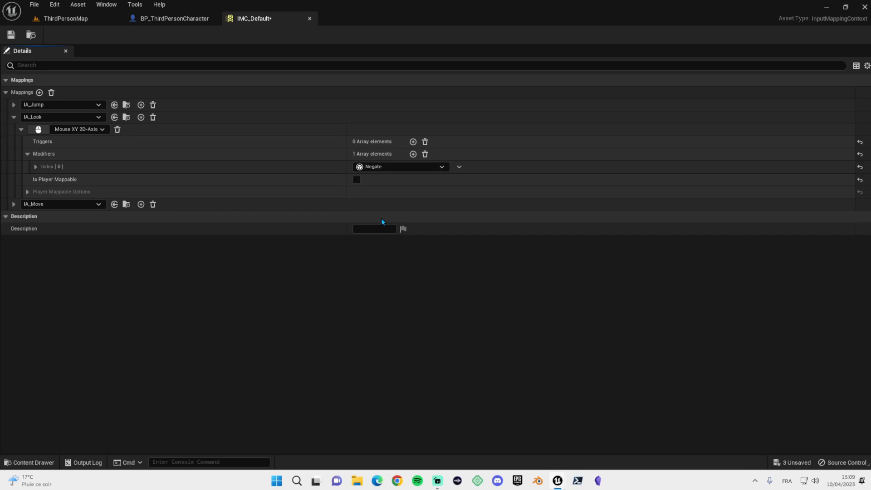
- Limit the Negate modifier to the Y axis by disabling X and Z, save IMC_Default and close it
click(36, 167)
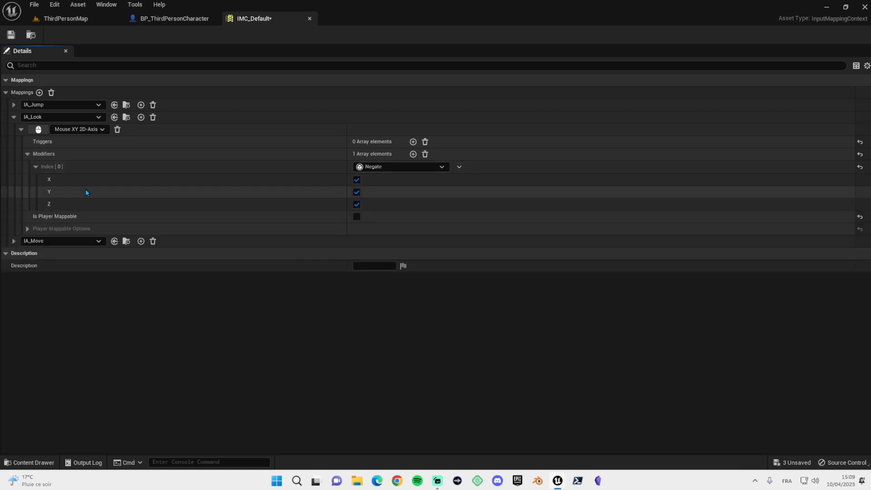
click(356, 180)
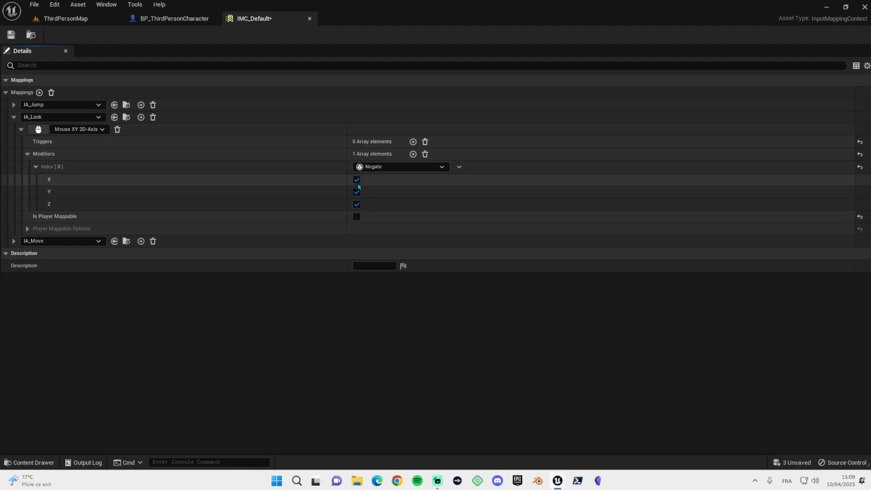
click(356, 204)
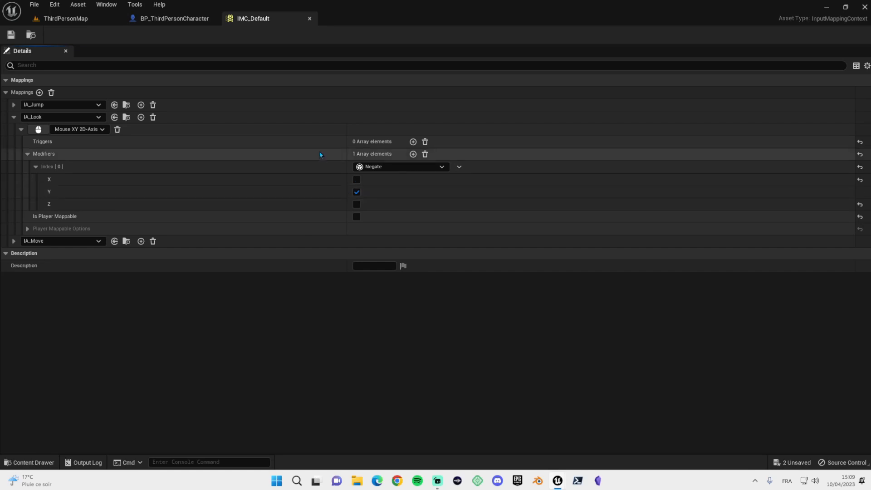
click(311, 20)
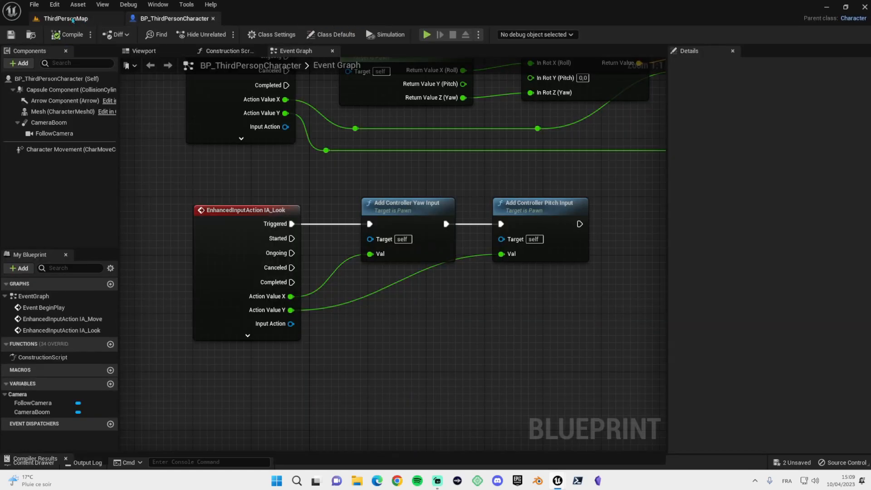
- Play ThirdPersonMap to test looking around with the inverted Y axis while running, and stop the session
click(66, 18)
click(202, 35)
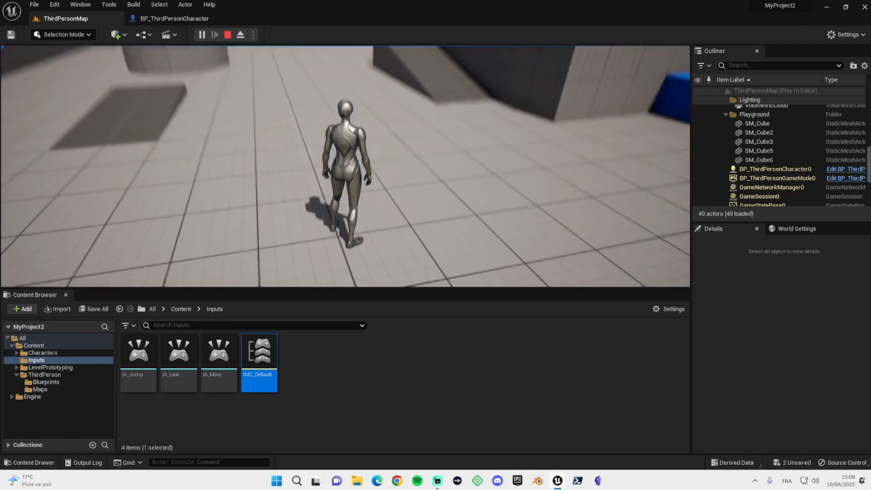
key(z)
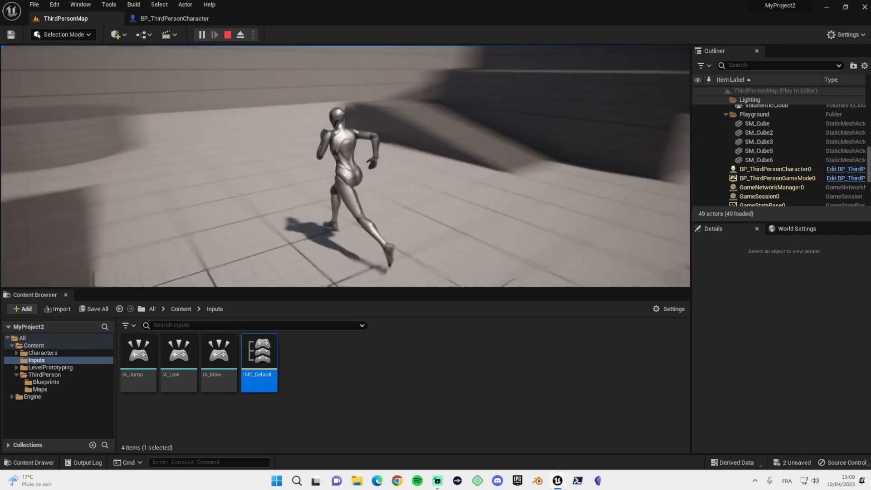
key(Escape)
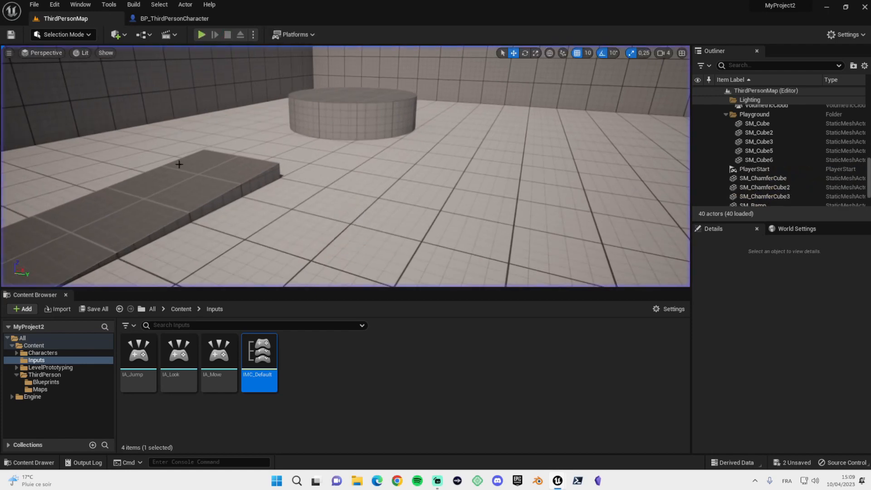
- Add an EnhancedInputAction IA_Jump event below the IA_Look event in BP_ThirdPersonCharacter's Event Graph
click(173, 17)
right_drag(368, 337, 394, 247)
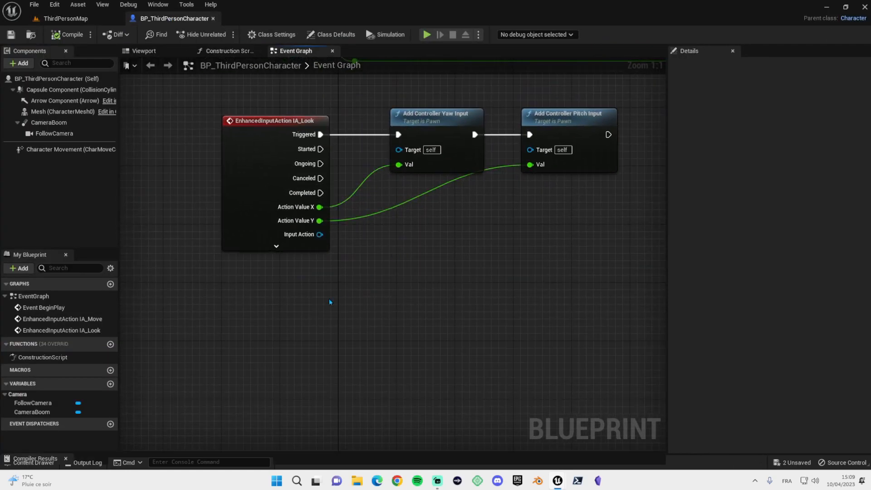
right_drag(253, 307, 253, 307)
text(ia)
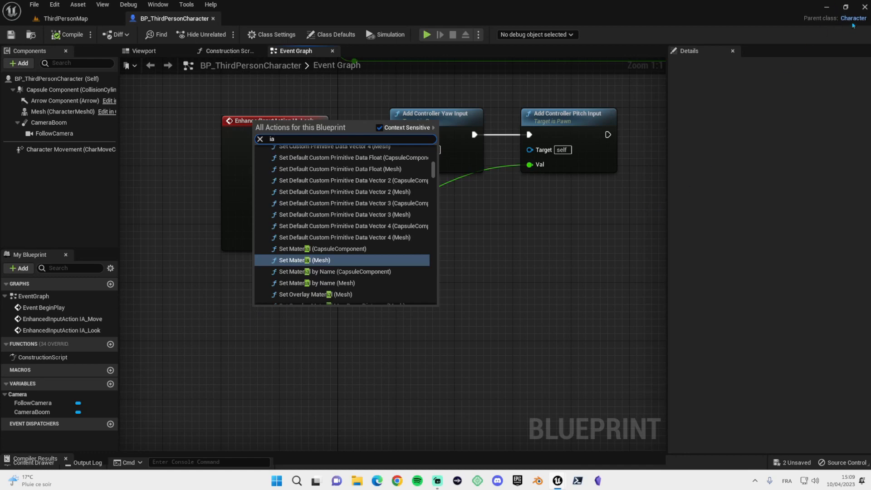
click(255, 391)
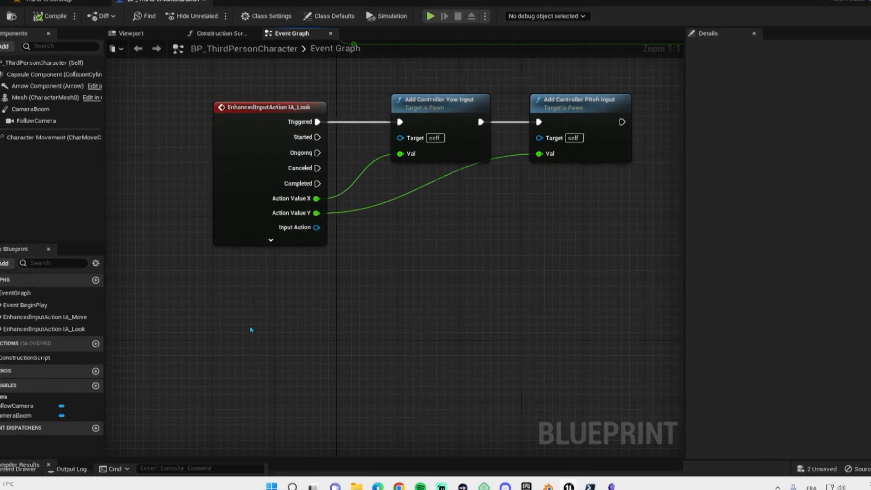
right_click(256, 328)
text(ia_)
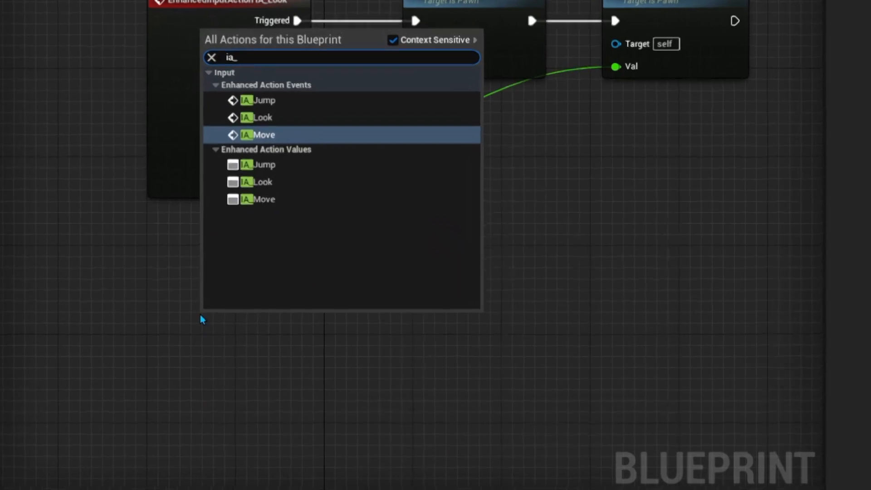
key(Up)
key(Up)
key(Return)
drag(190, 317, 143, 247)
- Add a Jump node beside the IA_Jump event and connect it to the event's Triggered output
drag(298, 271, 385, 260)
click(384, 259)
right_click(393, 255)
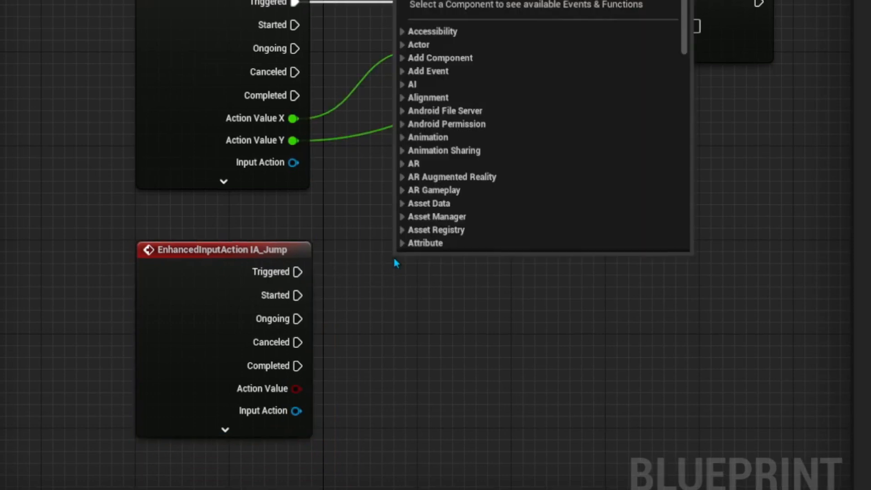
text(ju)
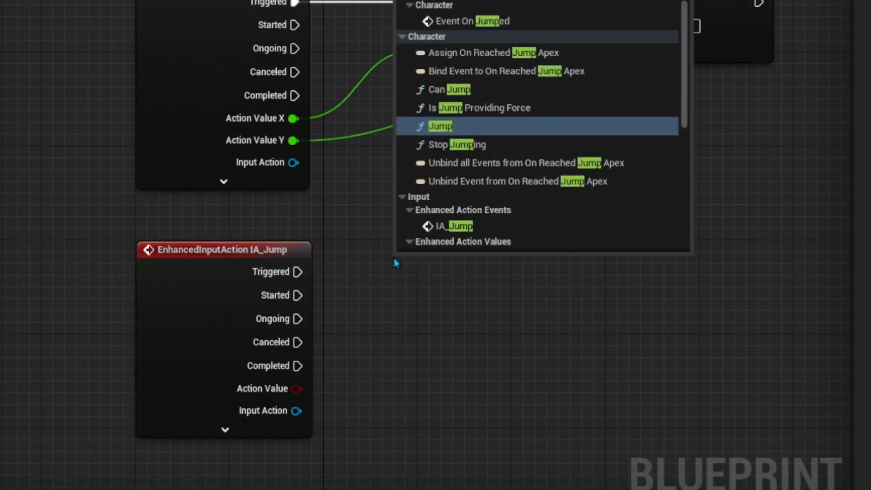
key(Return)
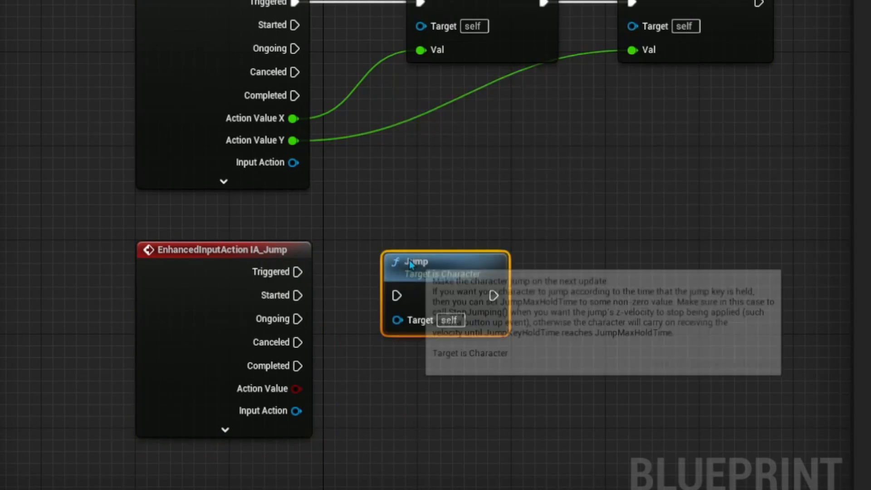
drag(297, 271, 424, 254)
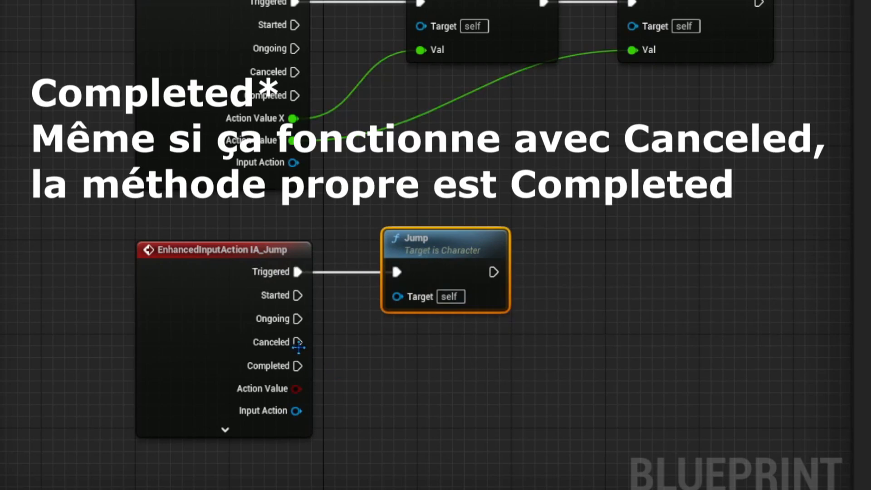
- Add a Stop Jumping node below Jump and connect it to the IA_Jump event's Canceled output
right_drag(406, 394, 407, 399)
text(stopj)
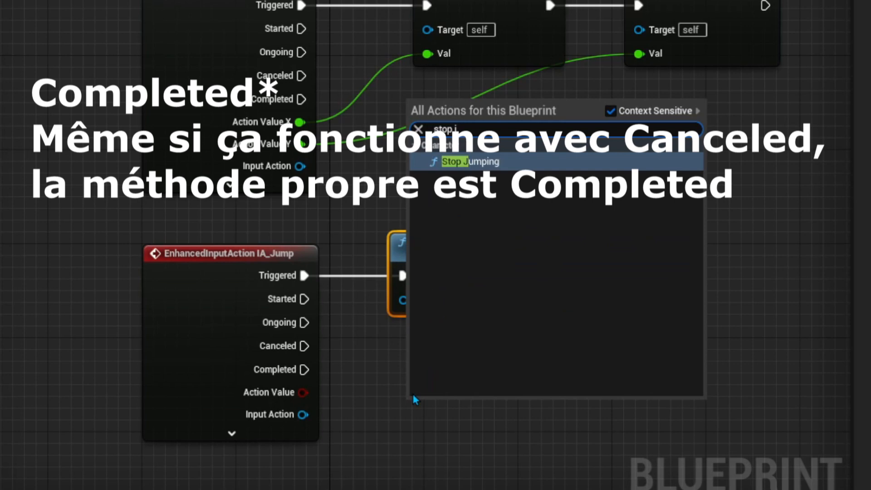
key(Return)
drag(305, 346, 428, 379)
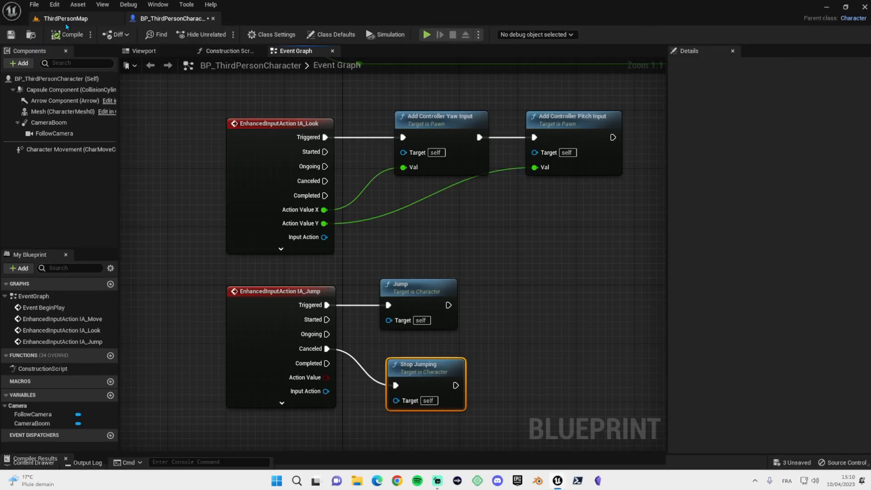
- Play ThirdPersonMap to test jumping repeatedly while running, and stop the session
click(87, 20)
click(202, 35)
click(265, 111)
key(z)
key(space)
key(space)
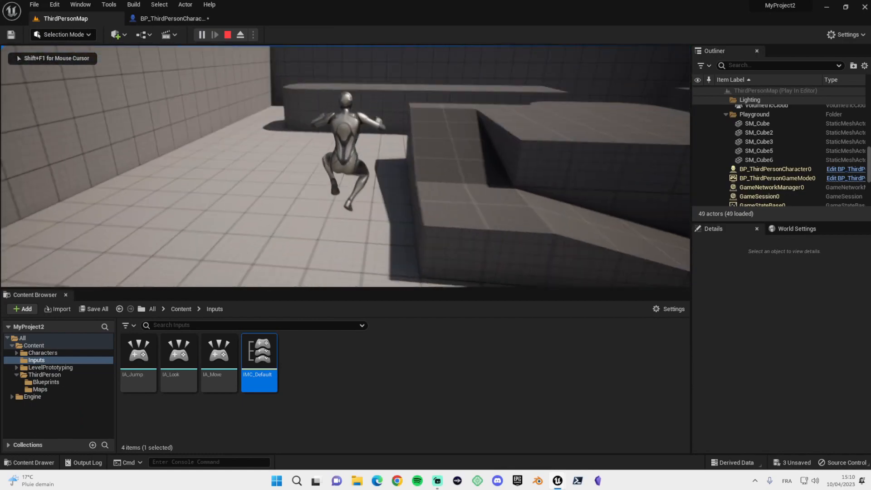
key(space)
key(space)
key(space)
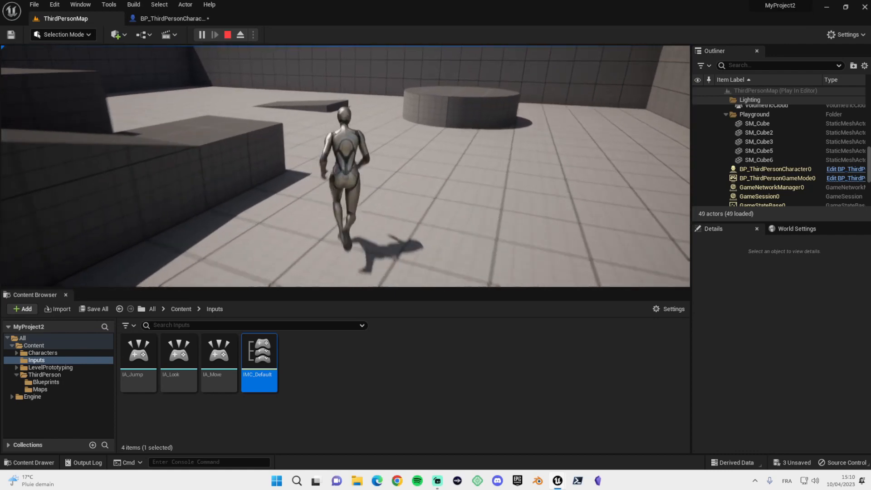
key(space)
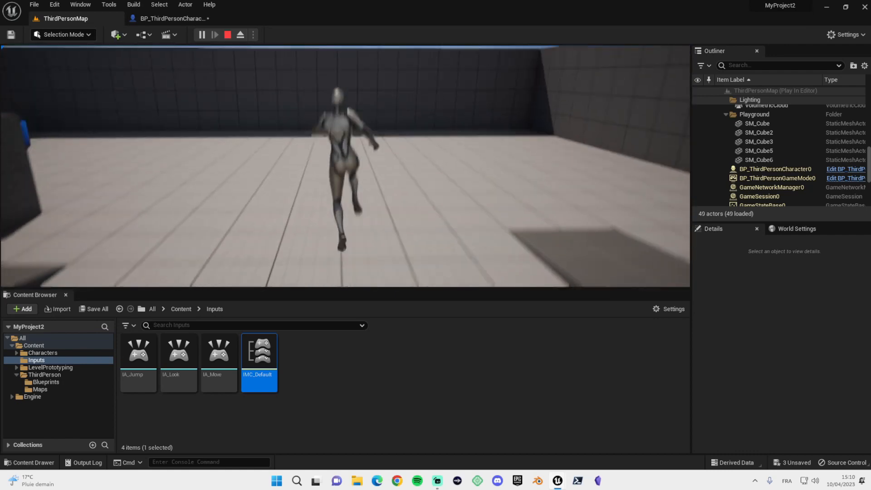
key(space)
key(Escape)
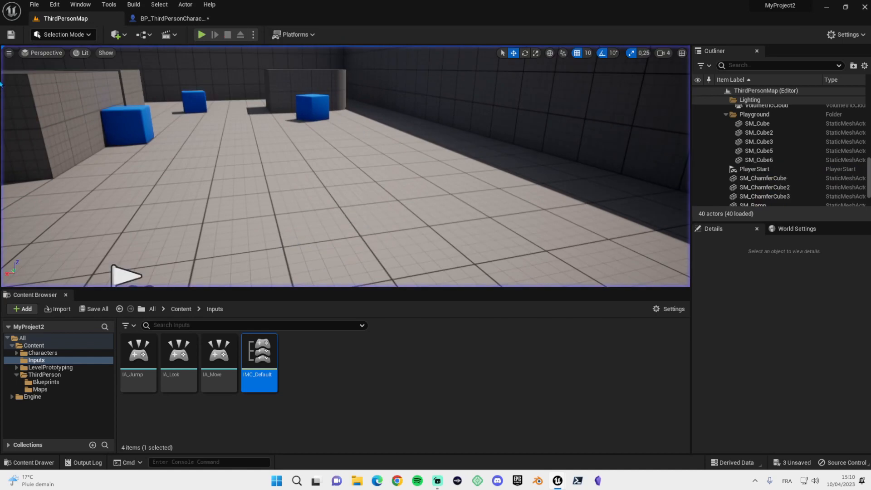
- Disconnect Jump from IA_Jump's Triggered output in BP_ThirdPersonCharacter and connect it to Started instead
click(152, 19)
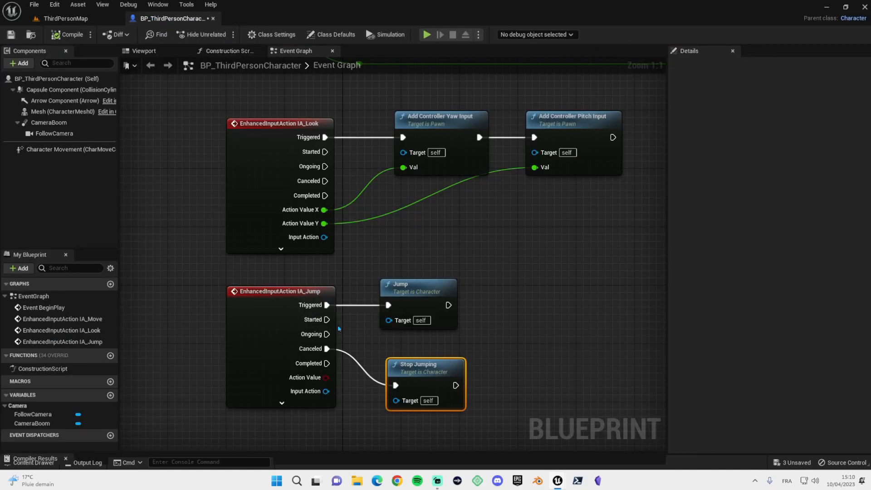
alt+click(327, 306)
drag(326, 320, 403, 312)
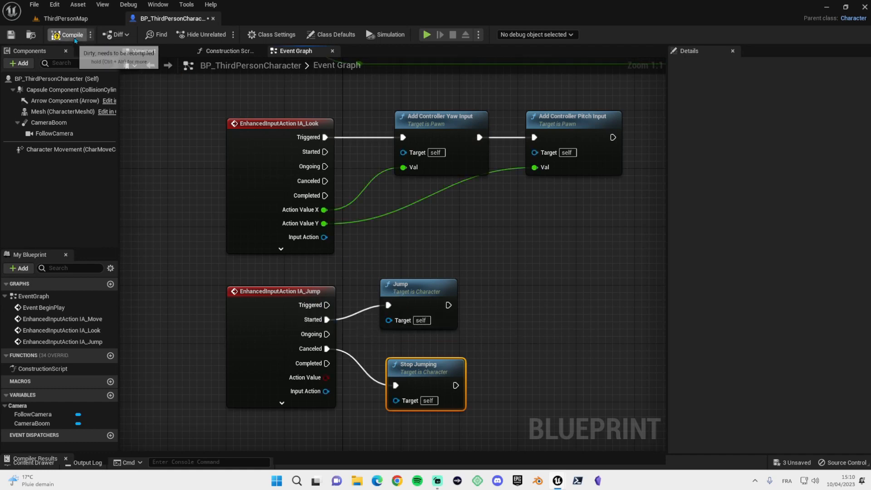
- Play ThirdPersonMap to test jumping from the Started output, and stop the session
click(76, 21)
click(201, 35)
key(w)
key(space)
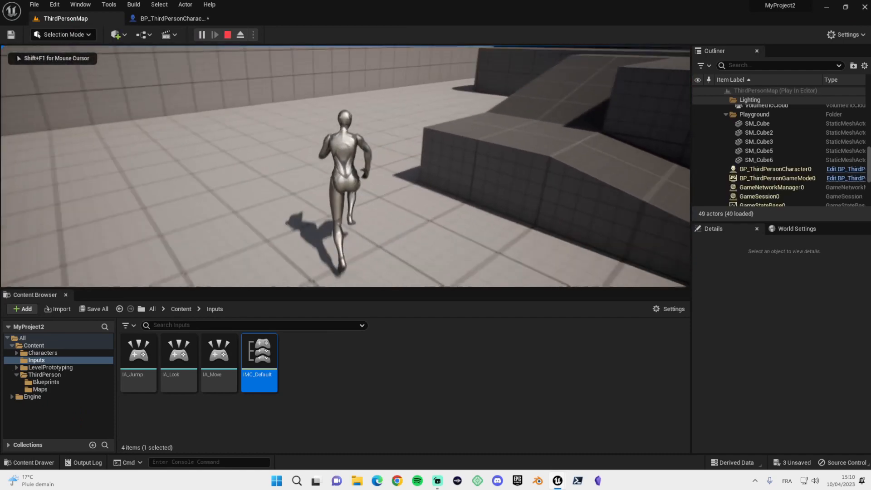
key(space)
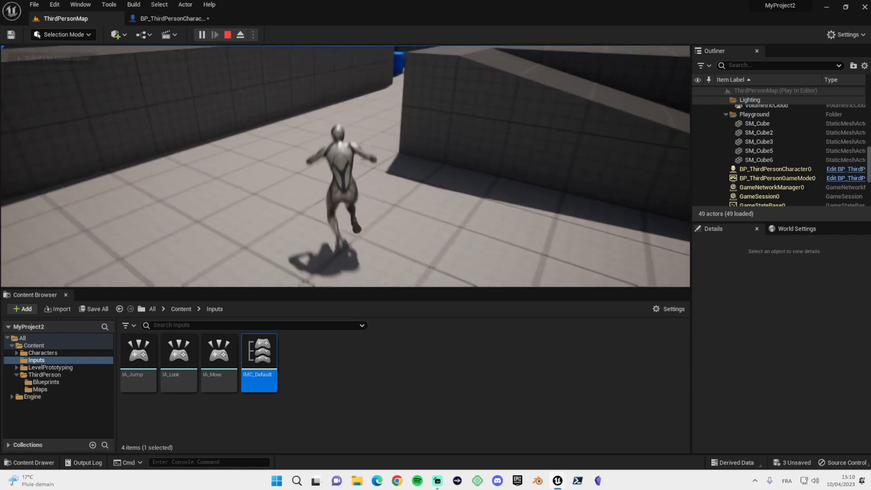
key(space)
key(Escape)
- Align the Stop Jumping node beneath the Jump node in BP_ThirdPersonCharacter's Event Graph
click(172, 19)
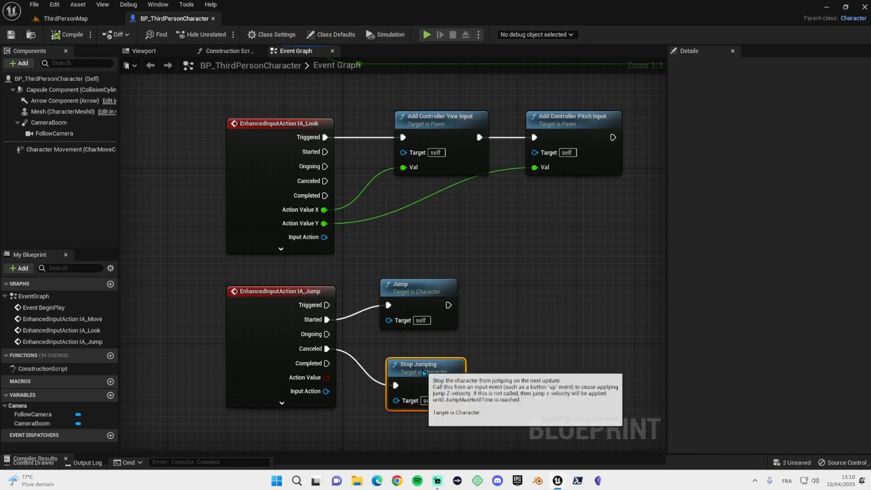
drag(437, 363, 430, 362)
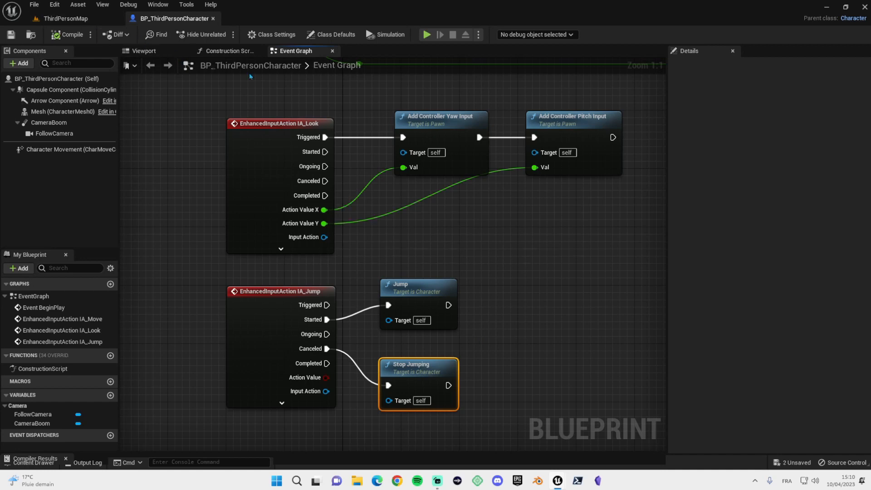
click(84, 18)
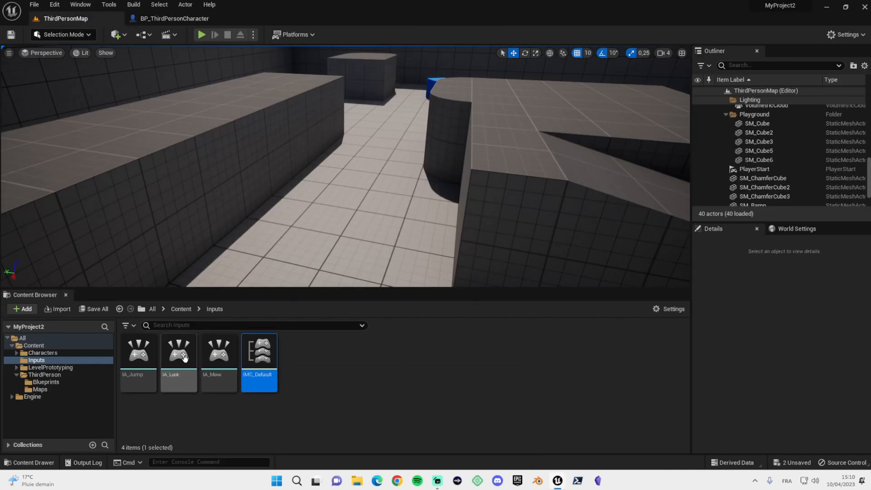
click(143, 370)
double_click(143, 370)
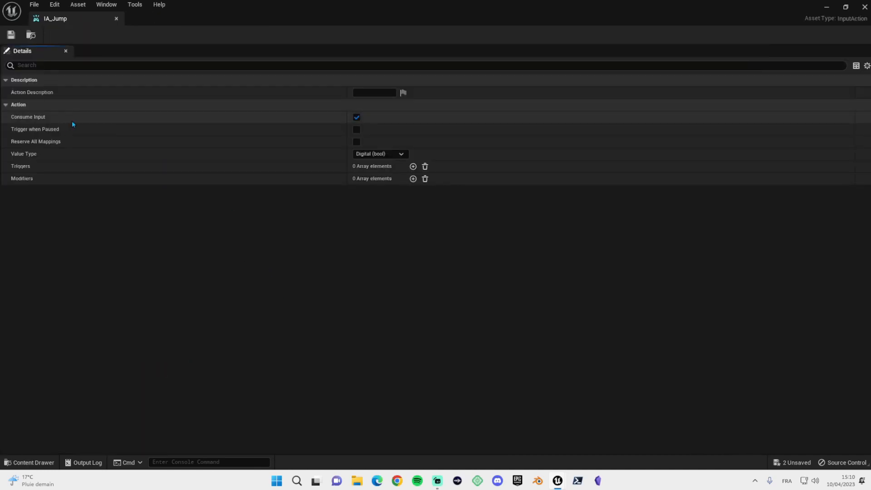
click(116, 18)
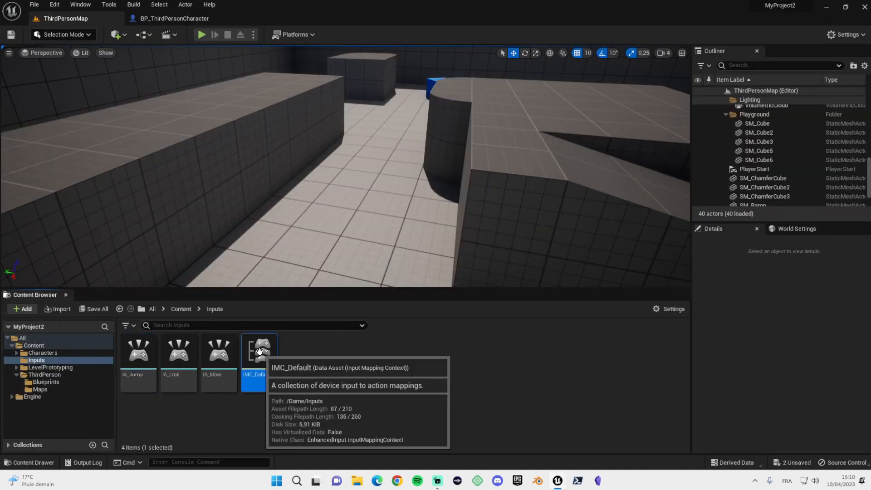
- Open IMC_Default and add a Hold trigger to IA_Jump's Space Bar mapping
double_click(259, 363)
click(13, 117)
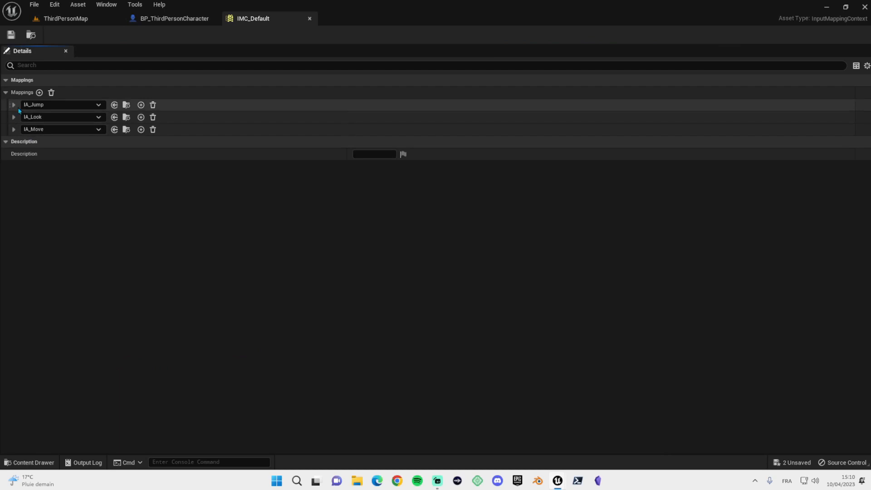
click(13, 104)
click(21, 117)
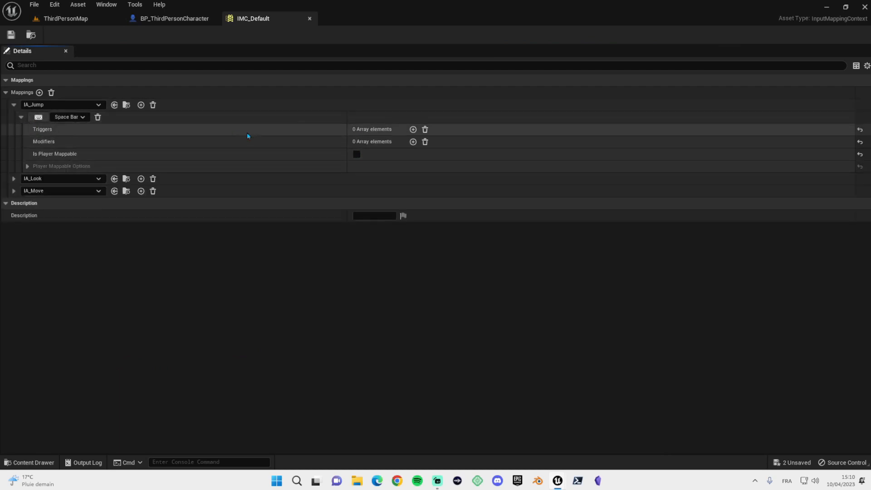
click(413, 129)
click(399, 142)
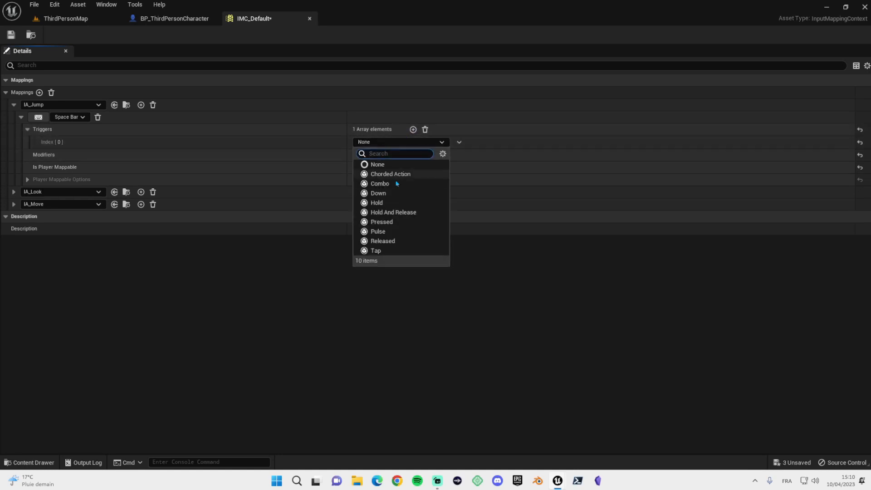
click(381, 202)
- Set the Hold trigger's Hold Time Threshold to 3 and save IMC_Default
click(47, 142)
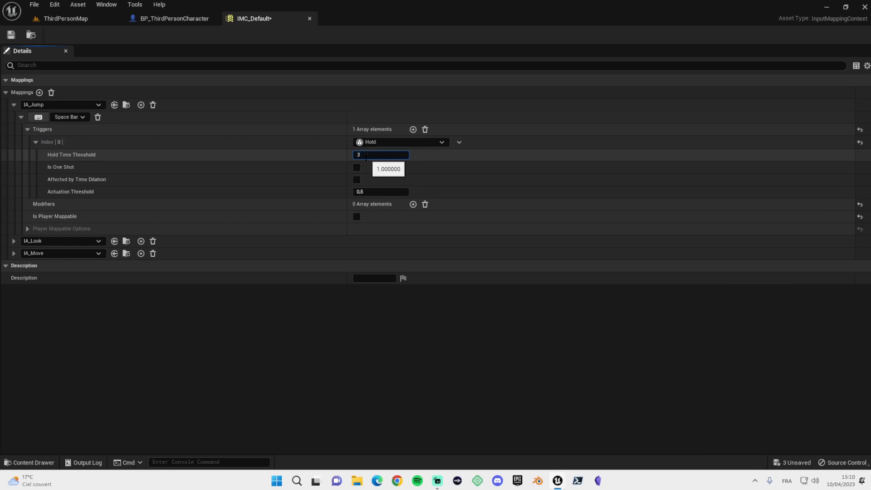
key(Return)
key(ctrl+s)
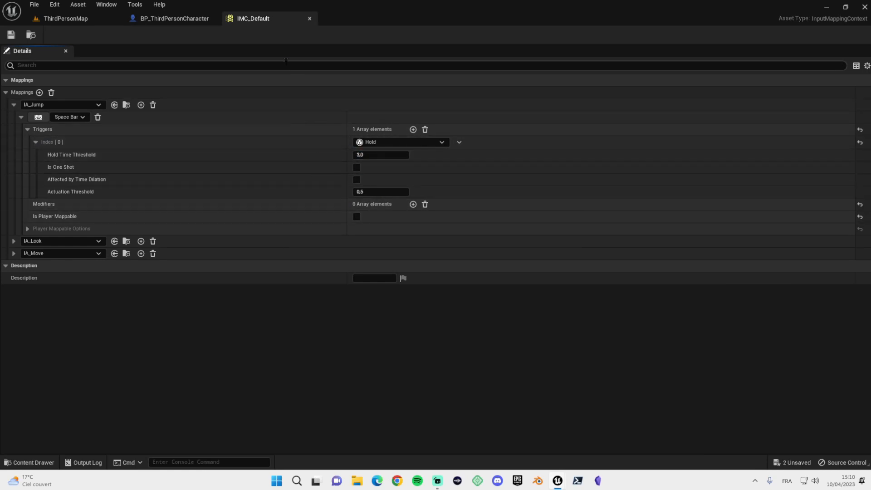
- Play ThirdPersonMap to test the jump with the Hold trigger, and stop the session
click(66, 18)
click(202, 35)
click(224, 38)
- Disconnect Jump from IA_Jump's Started output in BP_ThirdPersonCharacter and connect it to Triggered
click(154, 18)
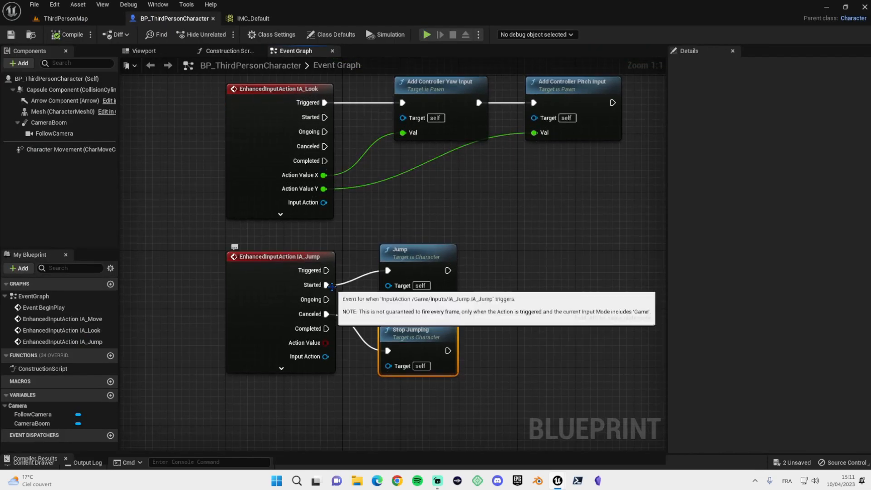
alt+click(325, 285)
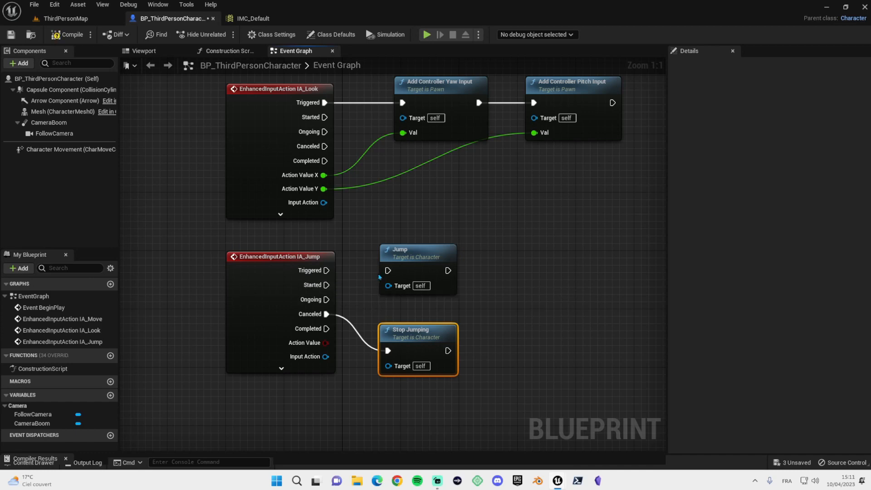
drag(329, 270, 414, 235)
- Spread the Jump and Stop Jumping nodes apart and add a Print String node between them, connected to IA_Jump's Started output
click(380, 292)
right_drag(380, 292, 362, 259)
drag(380, 300, 388, 343)
right_drag(404, 247, 363, 205)
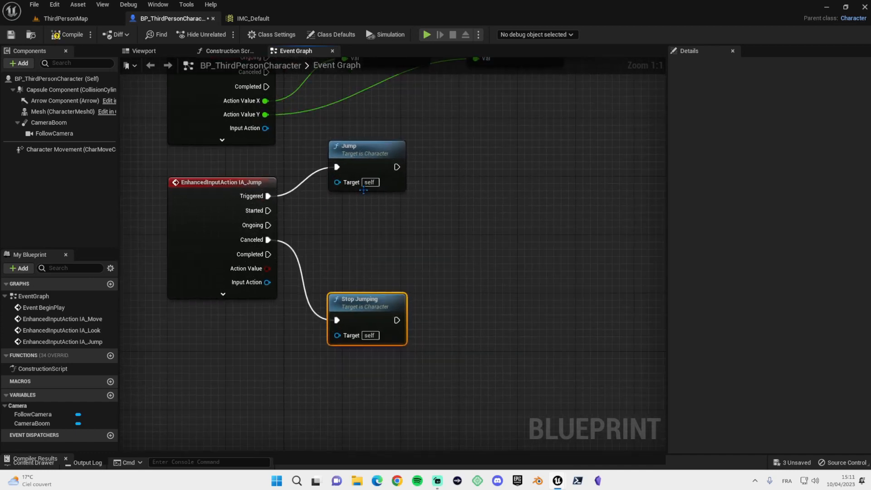
drag(359, 159, 360, 145)
drag(268, 211, 346, 224)
text(prin)
key(Return)
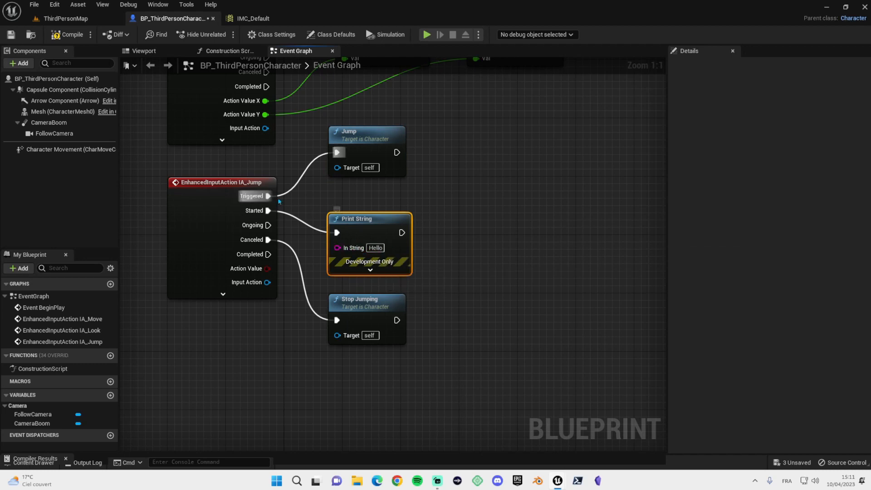
- Play ThirdPersonMap to test IA_Jump's Started print message and the held jump, and stop the session
click(67, 19)
click(201, 35)
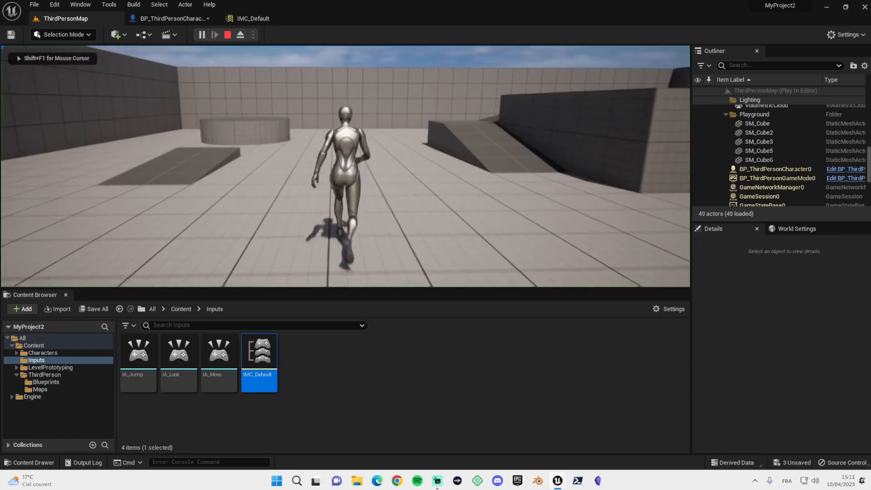
key(space)
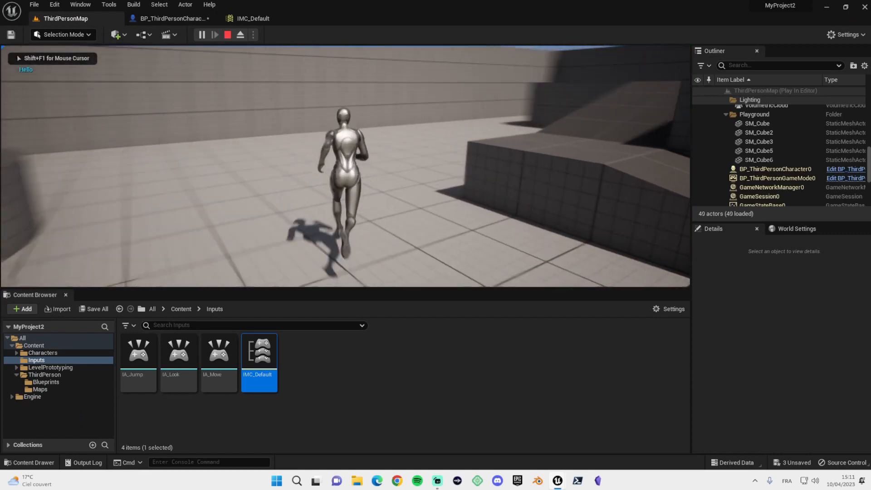
key(space)
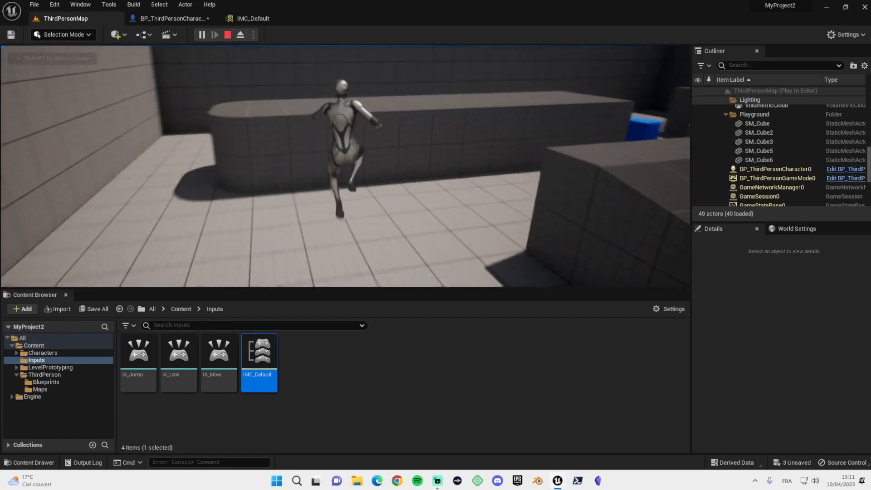
key(space)
key(space)
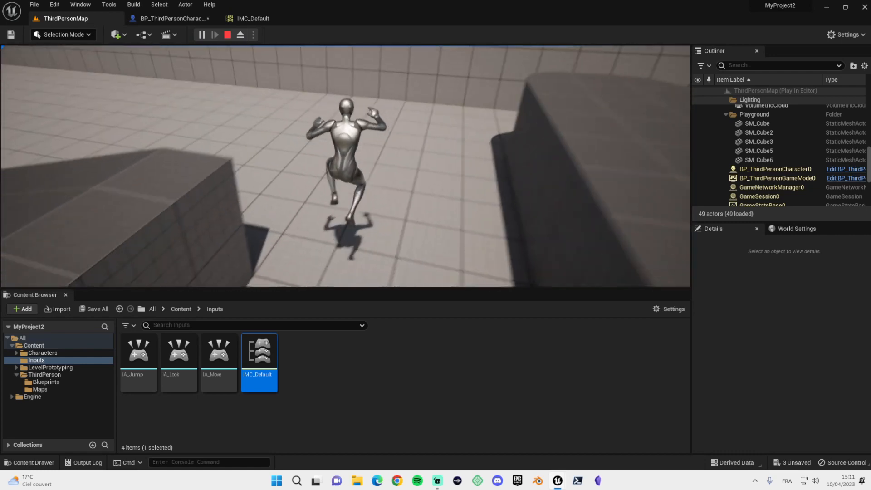
key(space)
key(Escape)
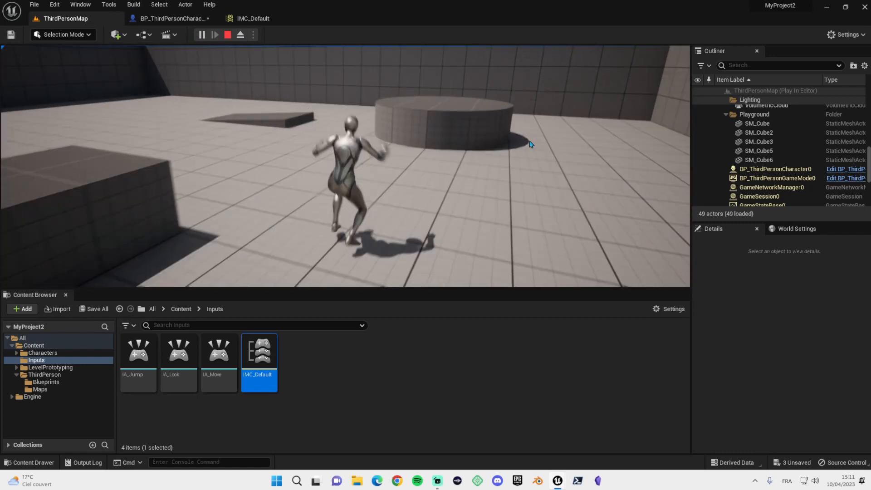
- Enable Is One Shot on the Hold trigger of IA_Jump's Space Bar mapping in IMC_Default and save all
click(254, 18)
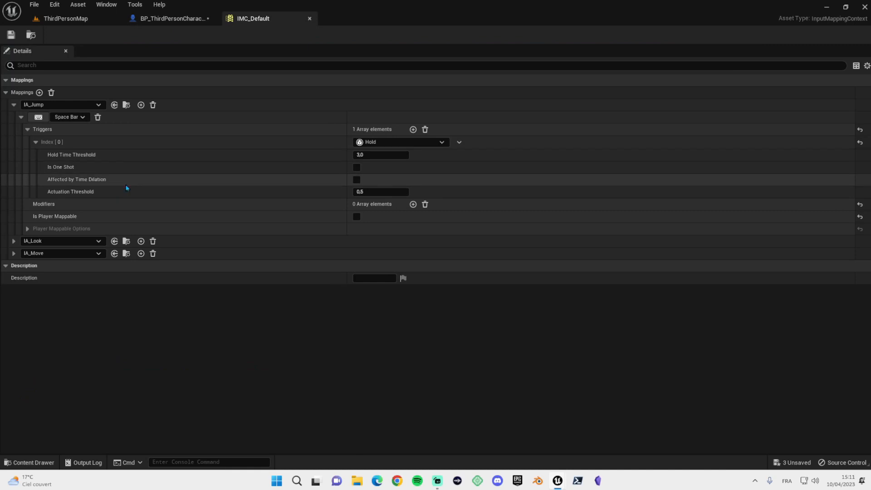
mouse_move(60, 169)
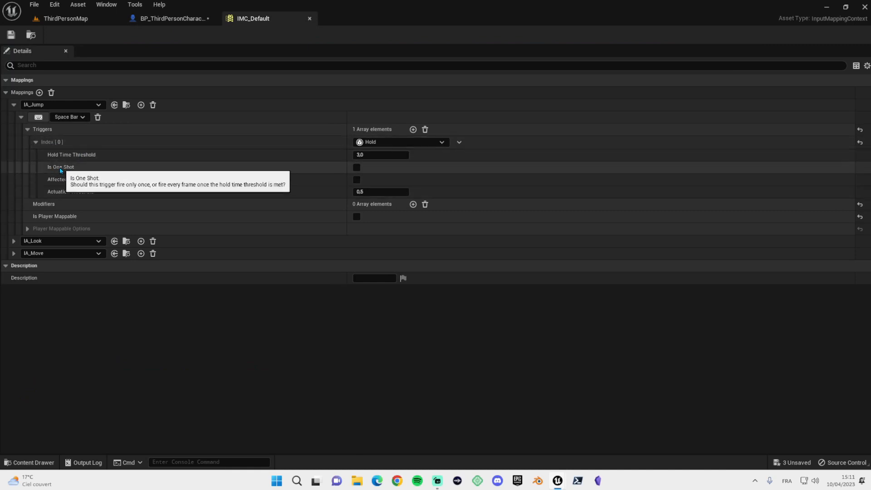
click(358, 169)
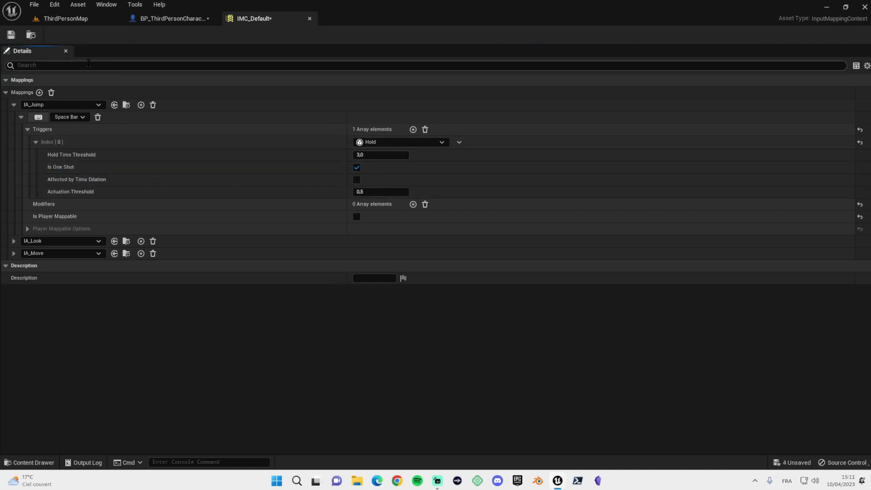
key(ctrl+shift+s)
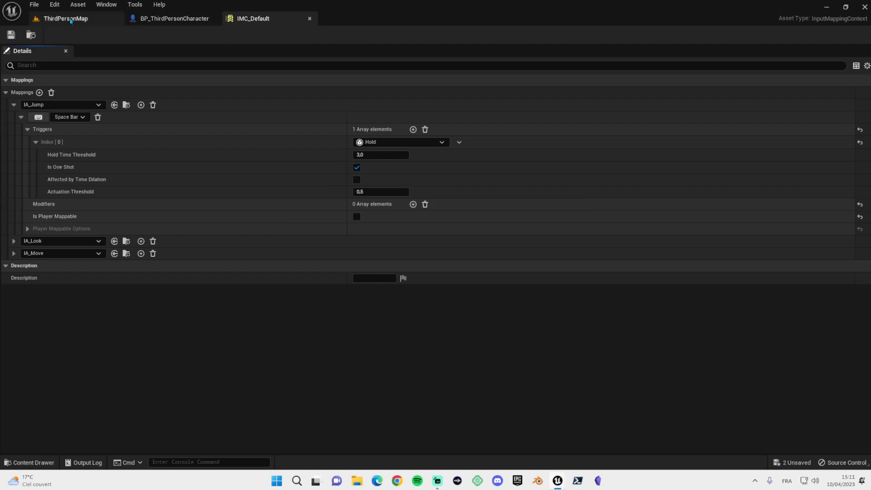
- Play ThirdPersonMap while running and holding jump to test the one-shot Hold trigger, and stop the session
click(71, 21)
click(202, 35)
click(220, 98)
key(w)
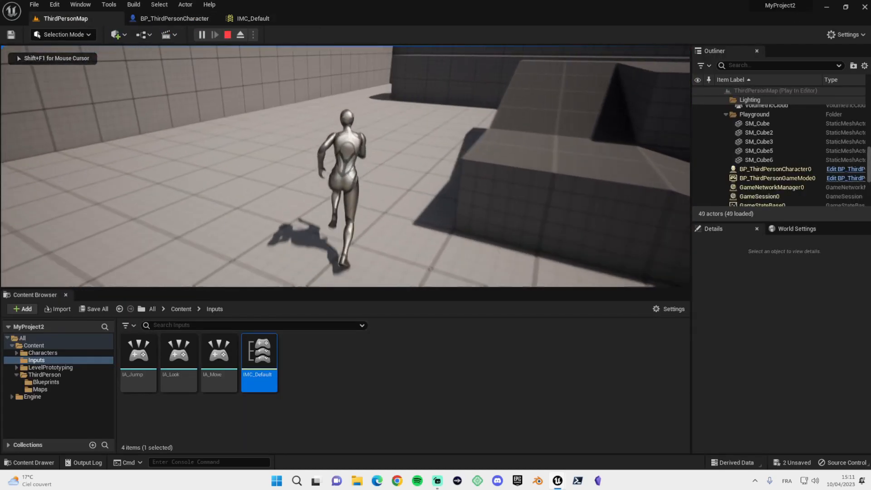
key(space)
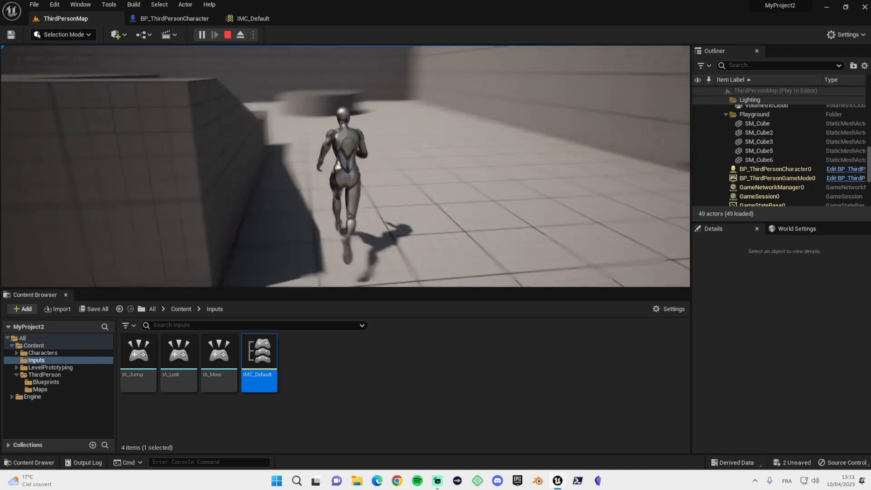
key(Escape)
- Remove the Hold trigger from IA_Jump's Space Bar mapping, and save and close IMC_Default
click(246, 18)
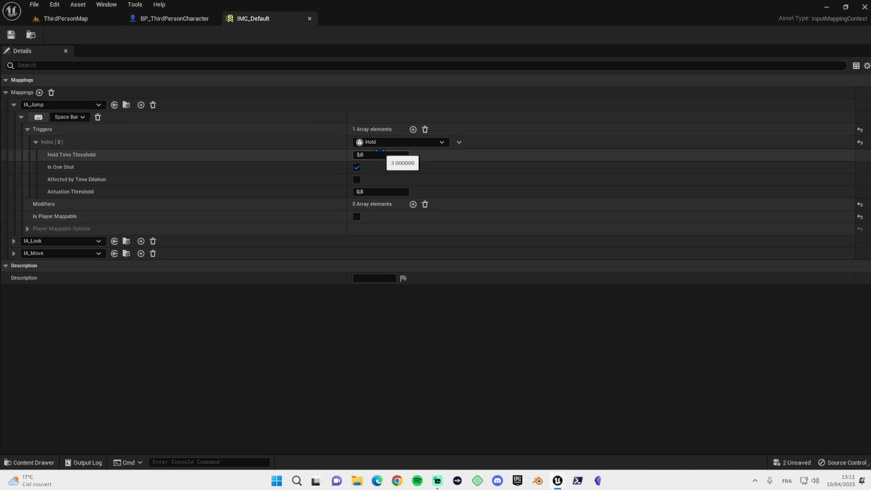
click(395, 142)
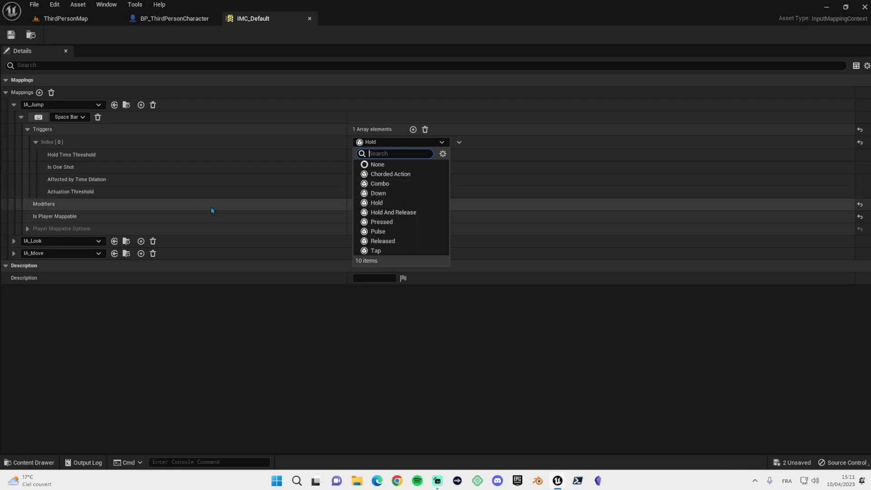
click(310, 276)
click(397, 143)
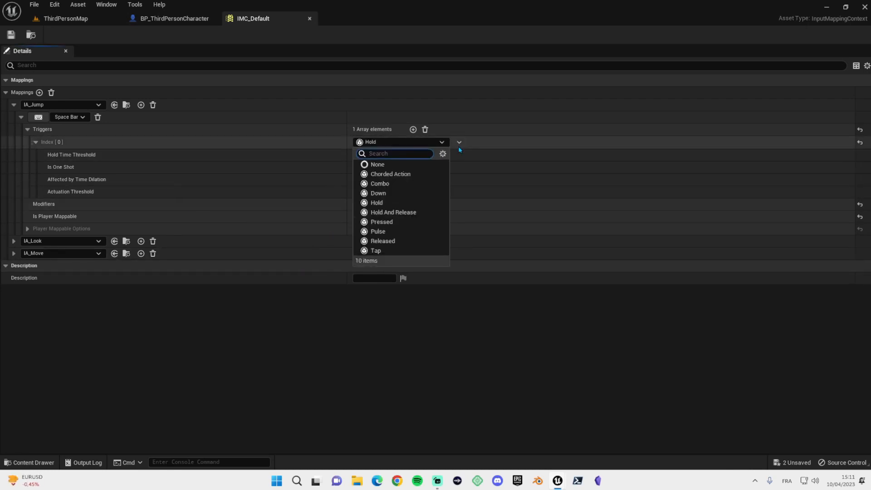
click(424, 129)
click(424, 129)
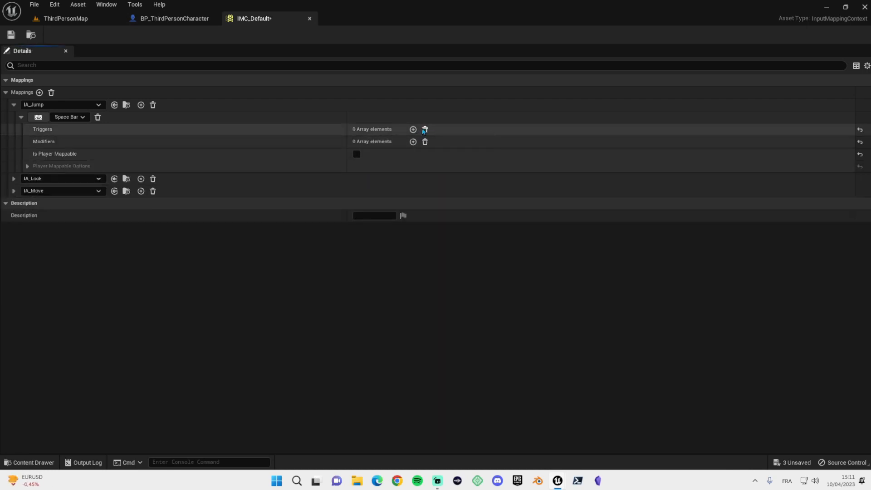
click(20, 116)
click(309, 19)
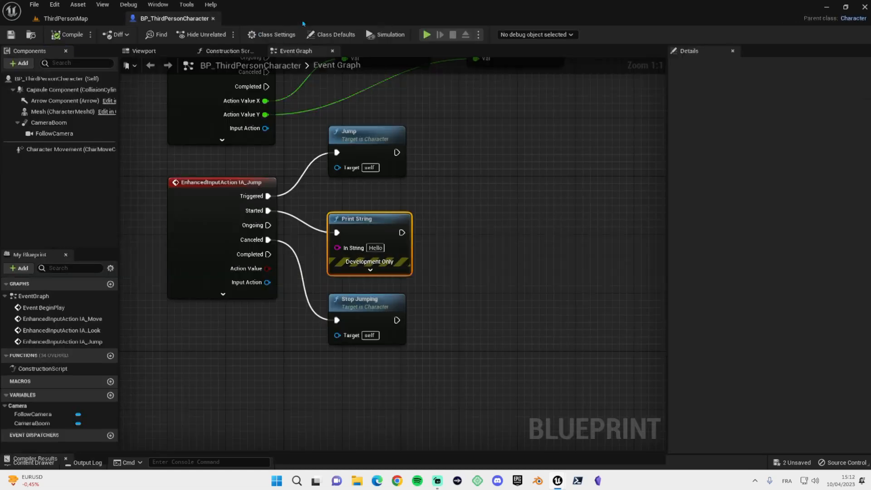
- Delete the Print String node and align the Jump node with IA_Jump's Triggered output
right_drag(356, 215, 413, 272)
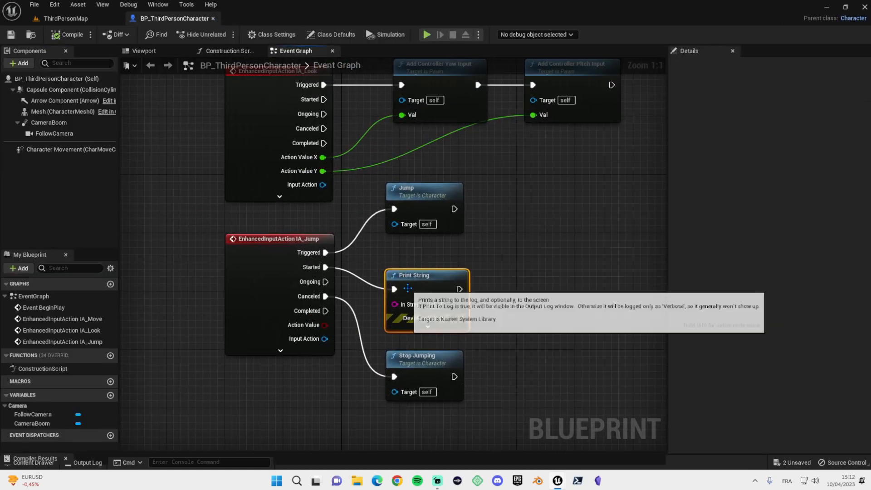
key(Delete)
drag(410, 204, 398, 248)
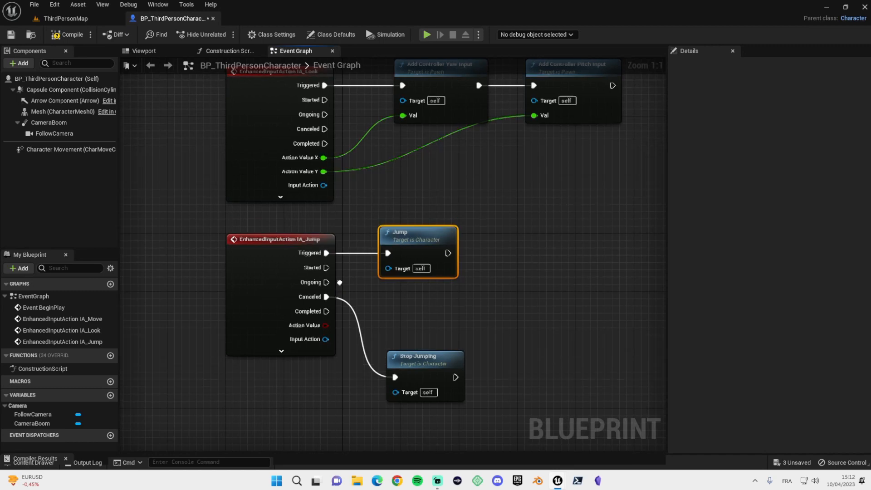
- Examine the whole Event Graph, from the input action events up to the Event BeginPlay nodes that add the mapping context
scroll(351, 295, down, 2)
right_drag(359, 268, 352, 385)
scroll(385, 254, down, 3)
right_drag(400, 250, 313, 311)
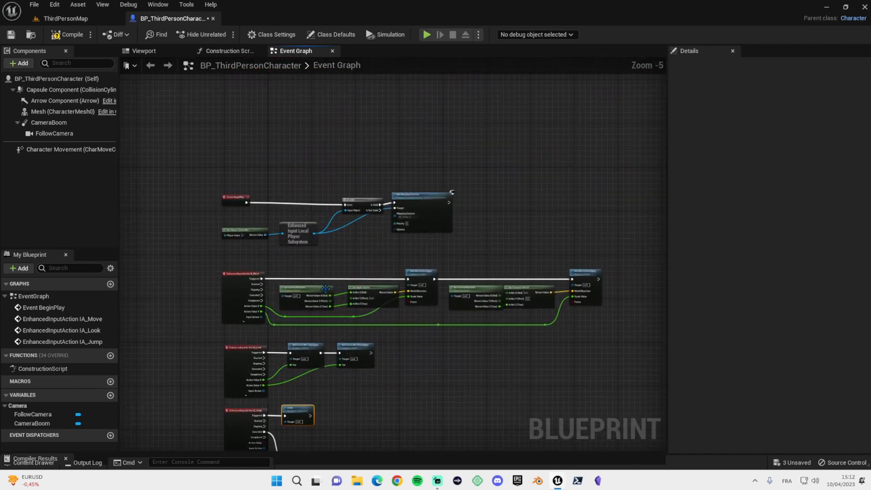
scroll(329, 288, up, 2)
right_drag(320, 256, 336, 311)
click(495, 183)
right_drag(561, 225, 371, 228)
click(67, 19)
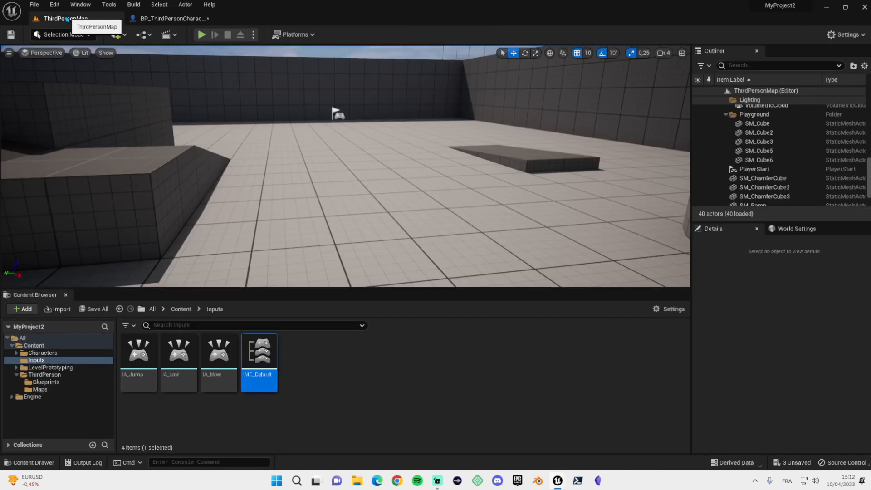
right_click(303, 375)
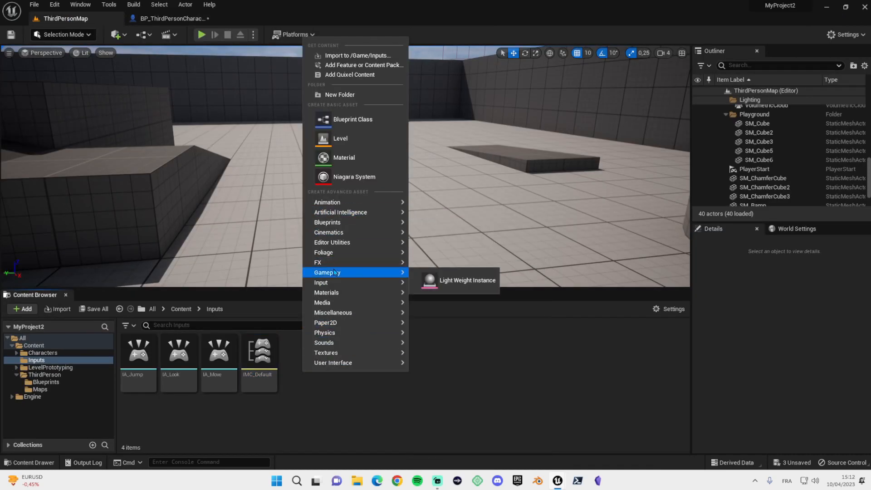
mouse_move(333, 283)
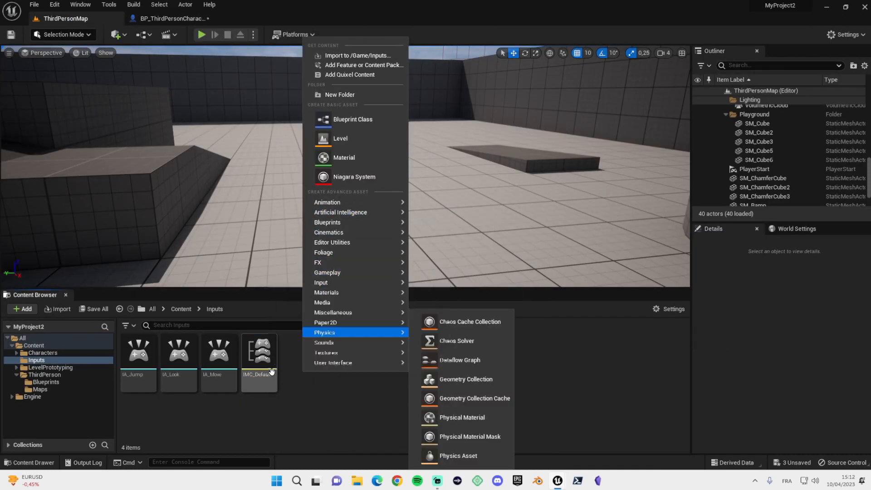
click(279, 401)
right_click(280, 401)
click(265, 409)
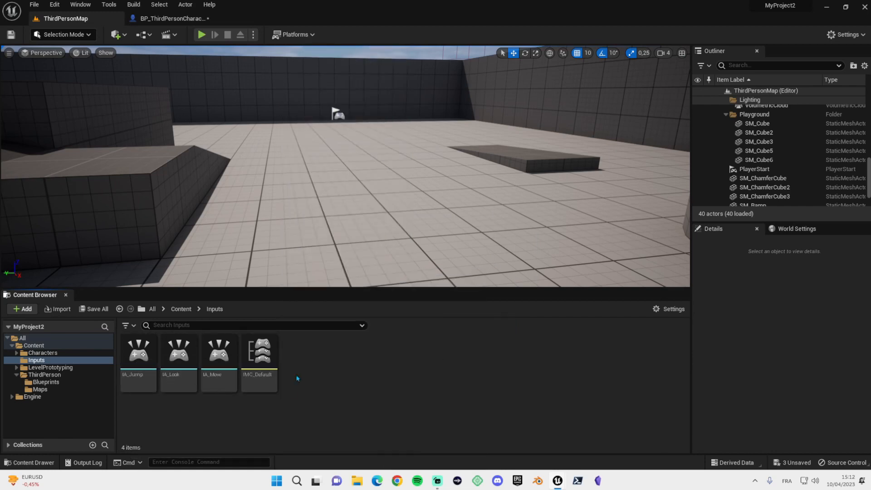
click(259, 379)
right_click(302, 366)
click(296, 400)
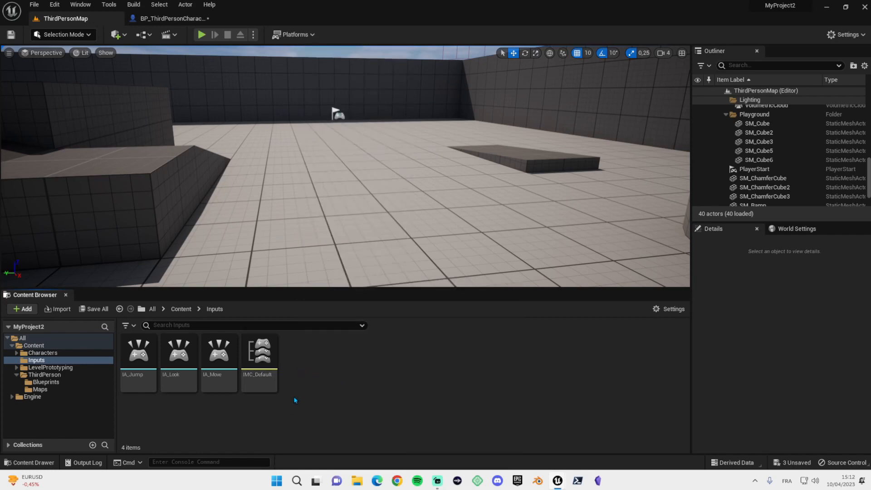
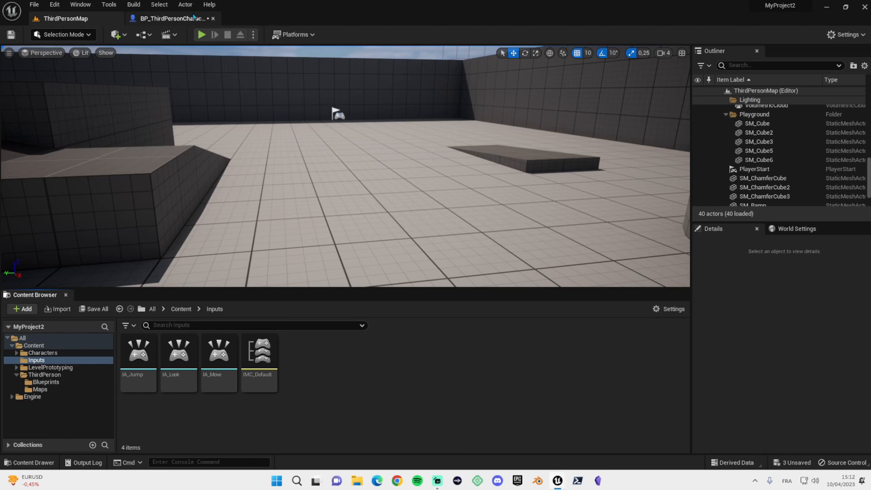
- Review the Event BeginPlay nodes in BP_ThirdPersonCharacter, save the blueprint and return to ThirdPersonMap
click(171, 18)
right_drag(297, 191, 491, 198)
click(183, 252)
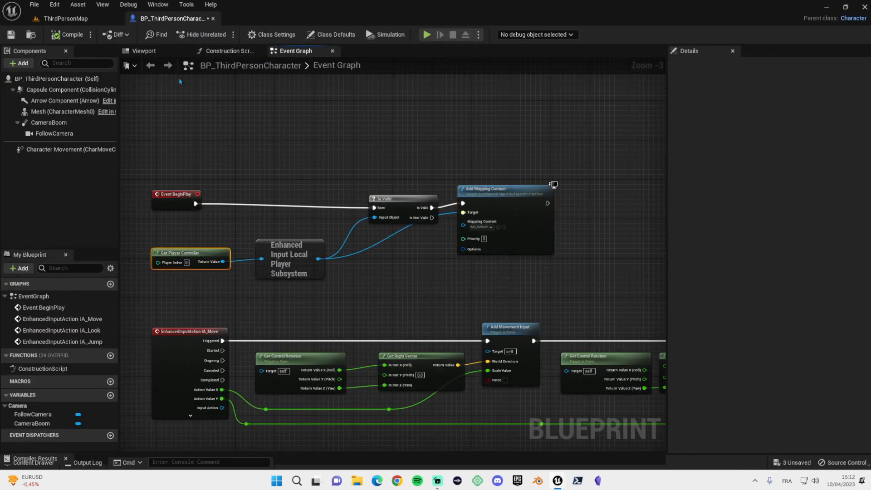
click(66, 18)
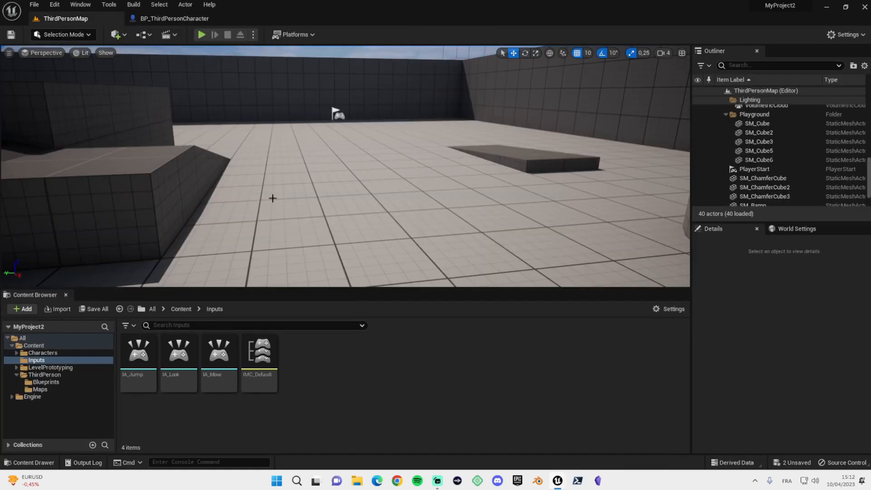
right_click(304, 362)
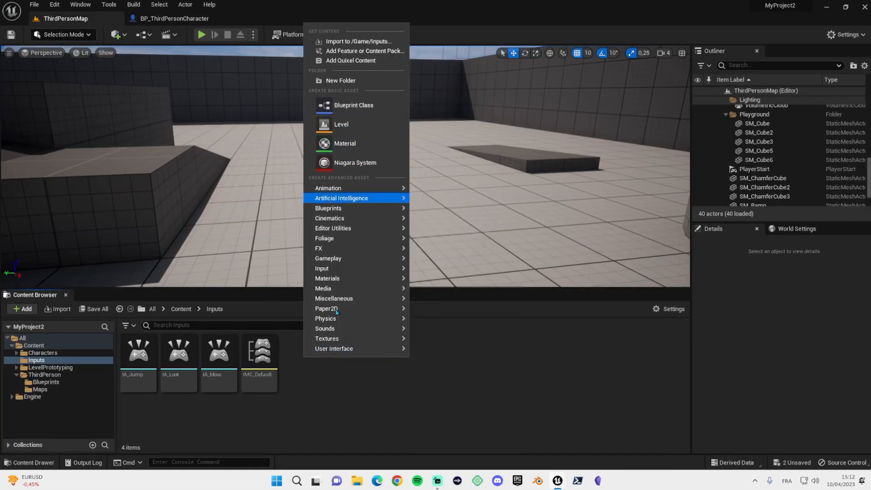
click(322, 371)
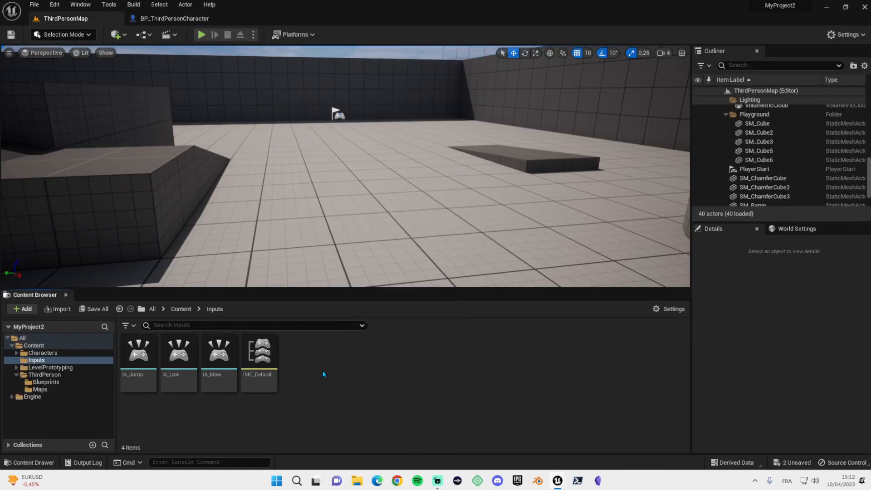
right_click(306, 355)
click(324, 383)
- Play ThirdPersonMap to test moving the character forward and sideways, and stop the session
click(201, 34)
key(w)
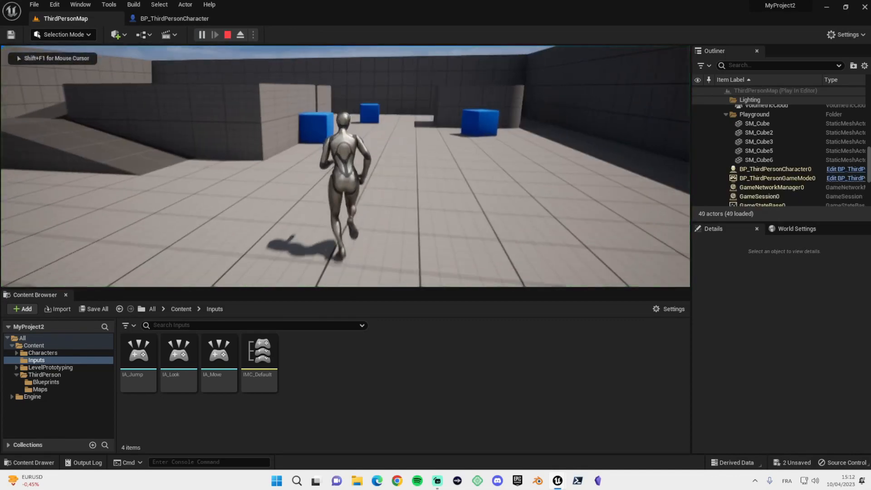
key(d)
key(d)
key(a)
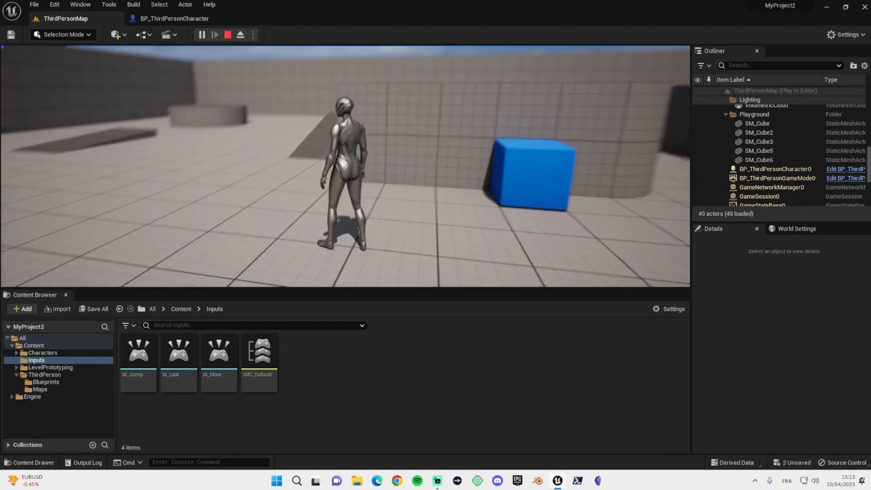
key(Escape)
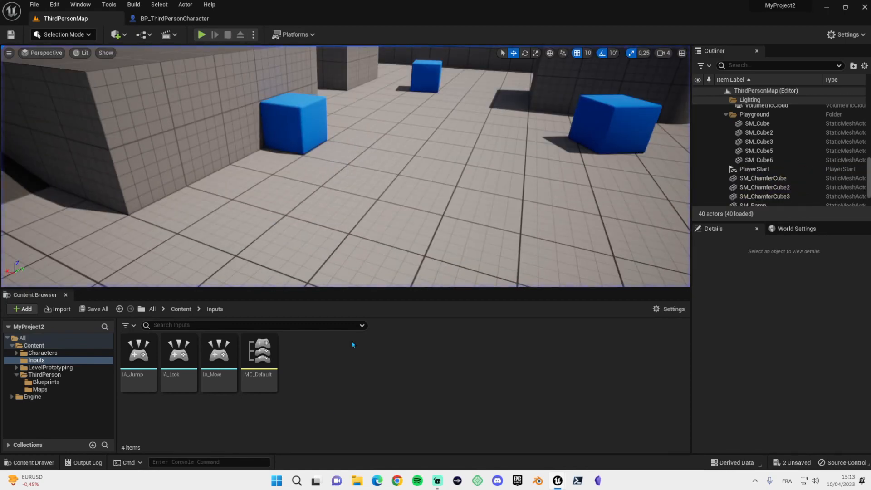
- Create an Input Mapping Context named IMC_Action in the Inputs folder, and open it briefly to check its empty mappings
right_click(314, 363)
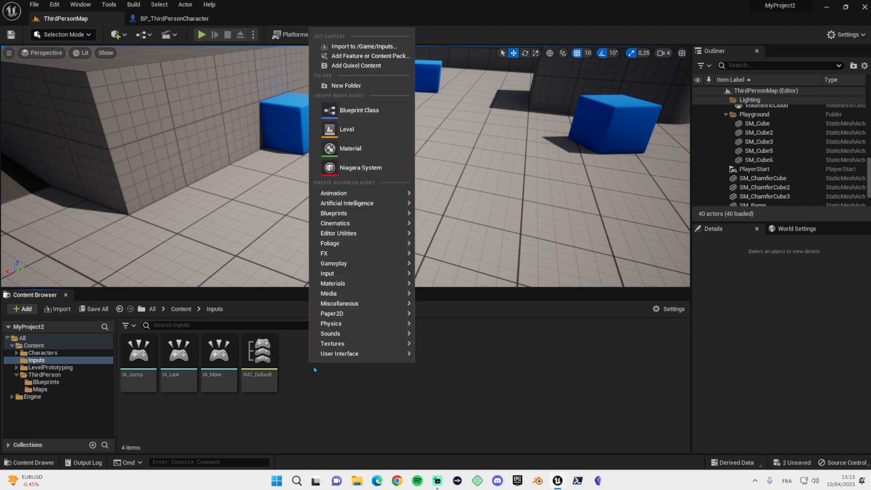
mouse_move(340, 269)
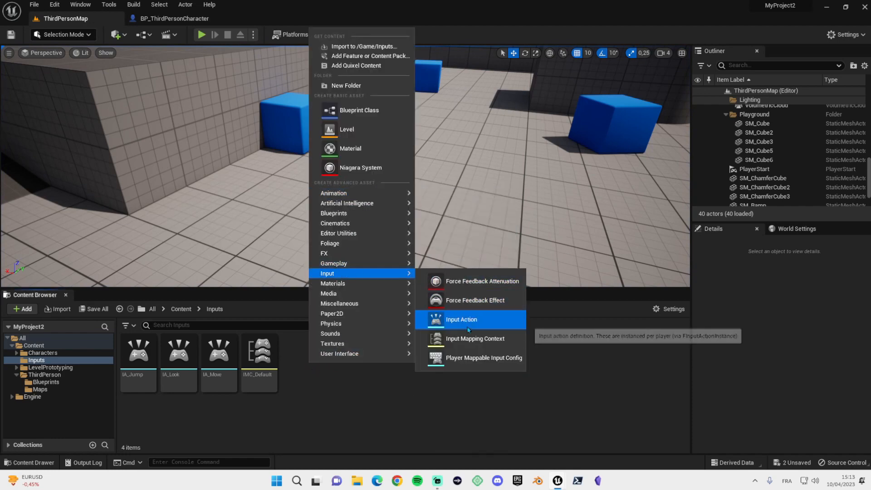
click(467, 336)
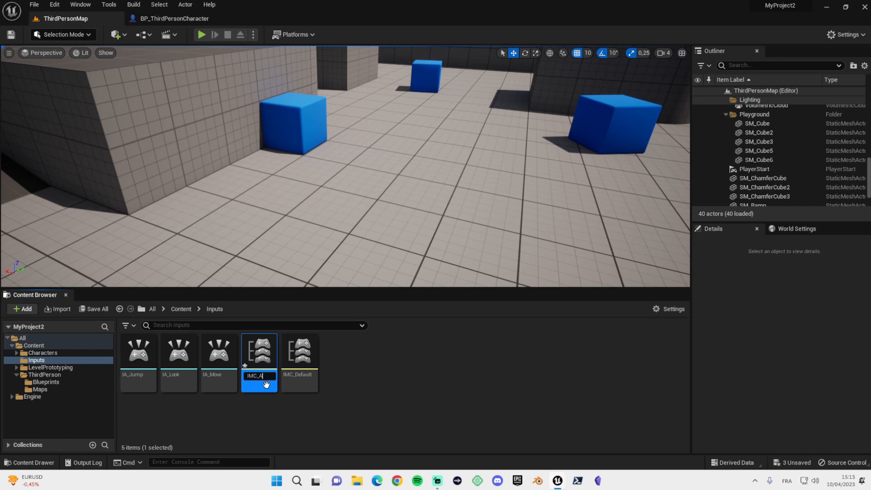
text(on)
key(Return)
double_click(268, 376)
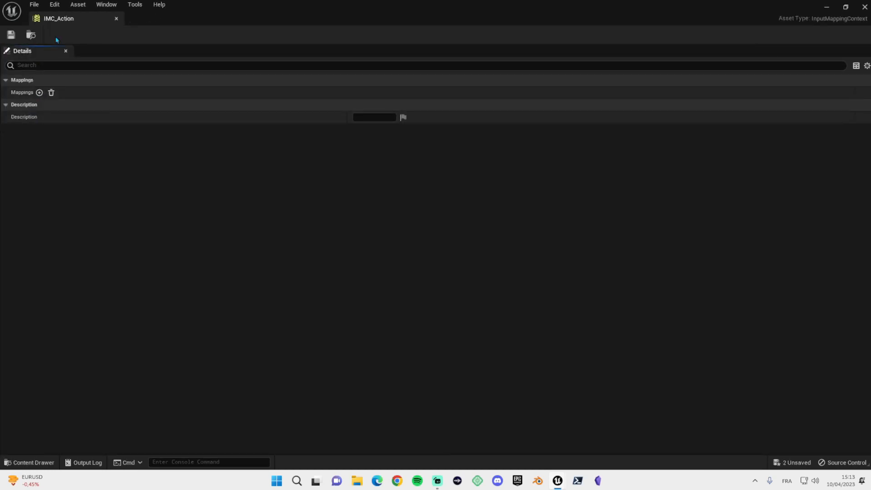
click(116, 19)
- Create an Input Action named IA_Interact in the Inputs folder and save it with its default Digital (bool) value type
right_click(167, 422)
mouse_move(195, 325)
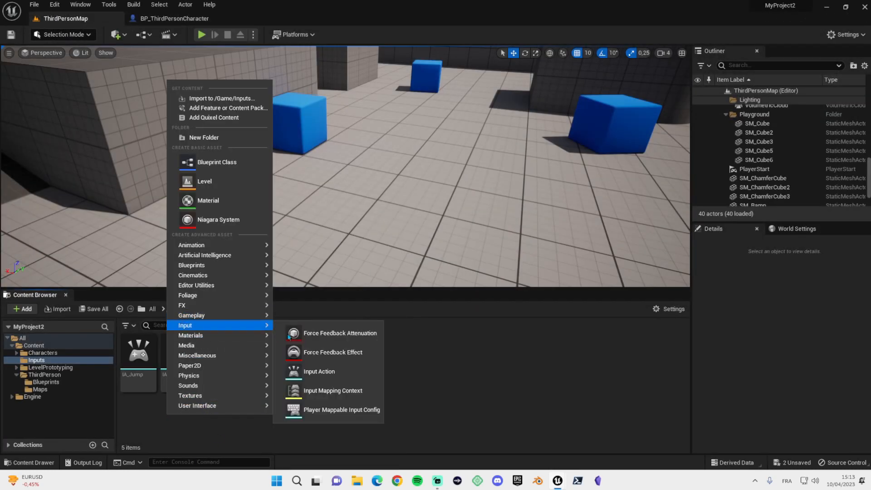
click(325, 368)
text(IA_Interact)
key(Return)
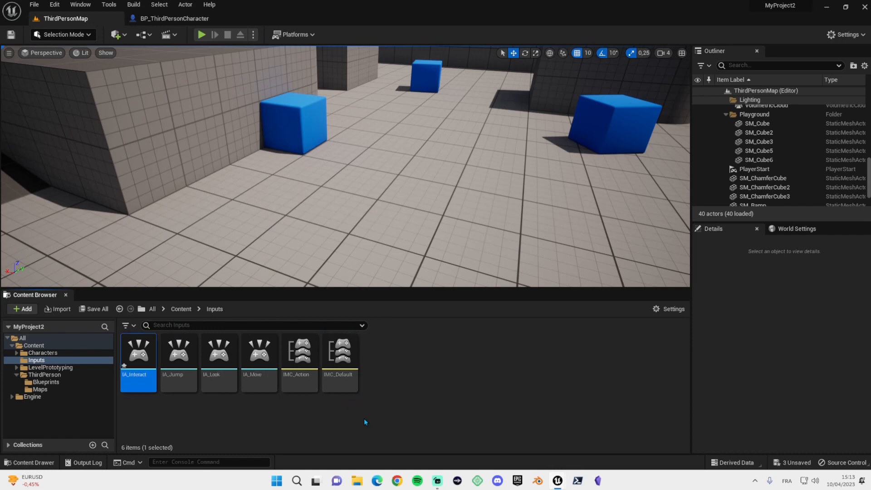
double_click(136, 359)
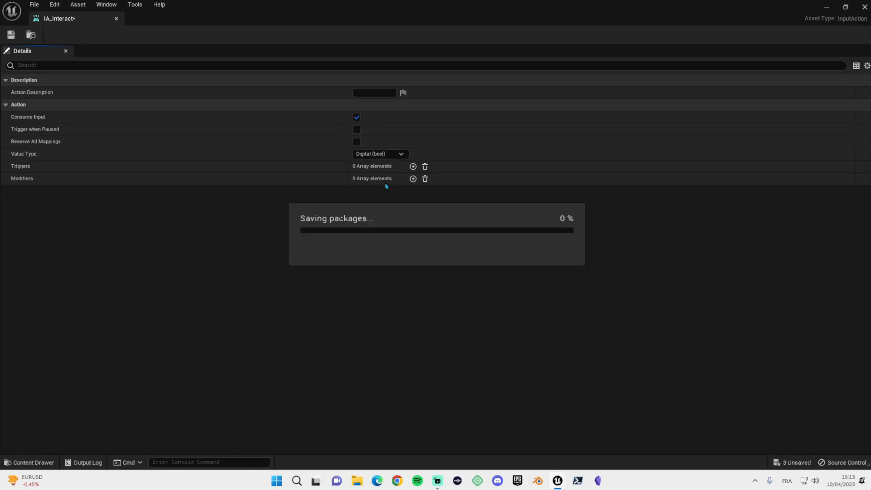
key(ctrl+s)
click(117, 19)
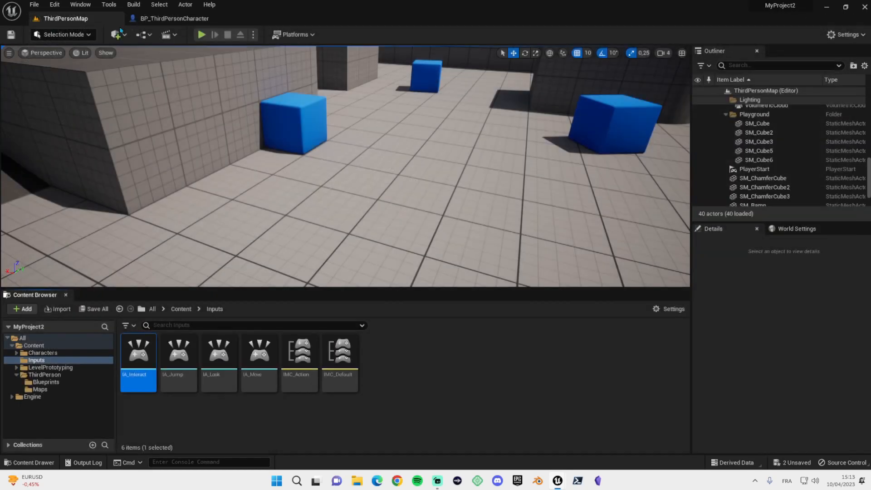
- Add a mapping in IMC_Action that binds IA_Interact to the E key, save the asset and close it
double_click(287, 364)
click(39, 92)
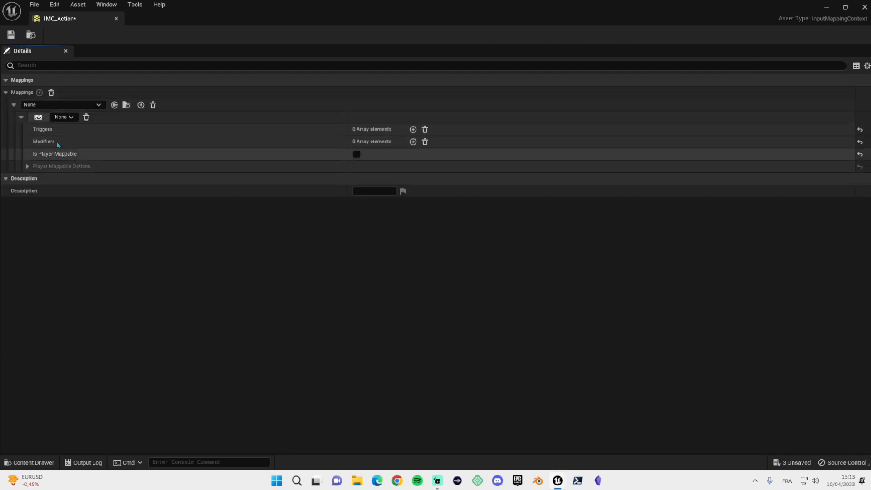
click(46, 106)
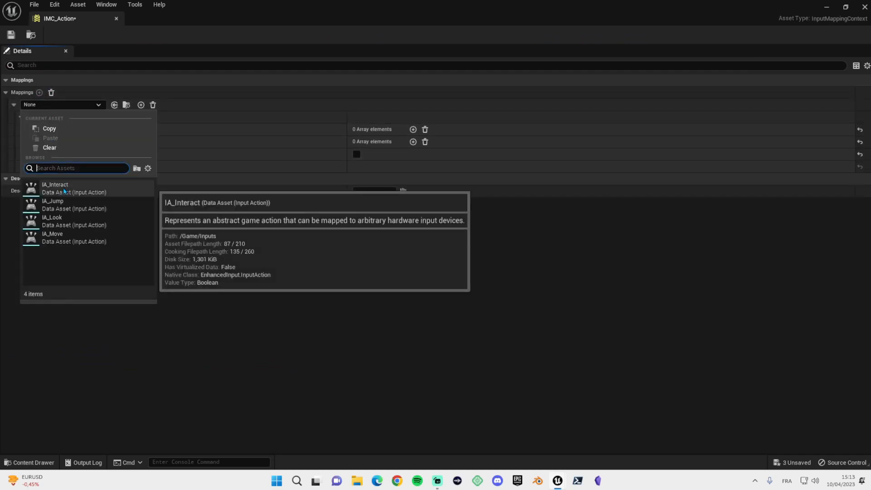
click(64, 188)
key(e)
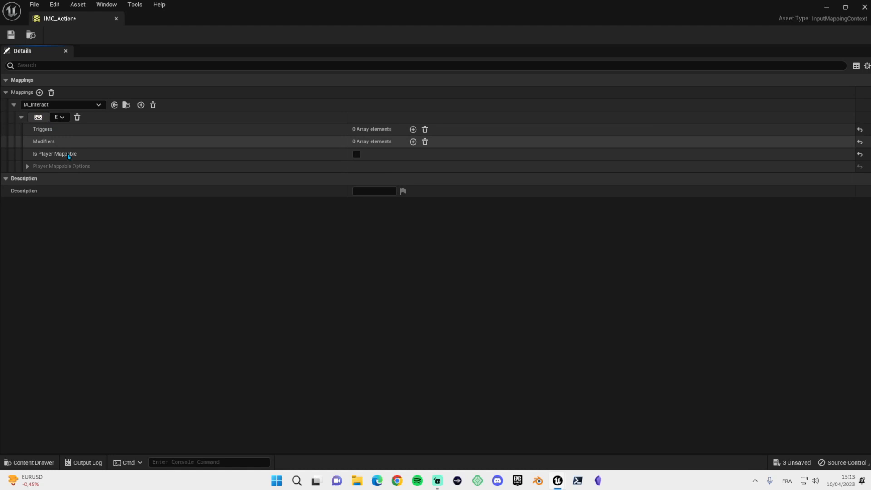
key(ctrl+s)
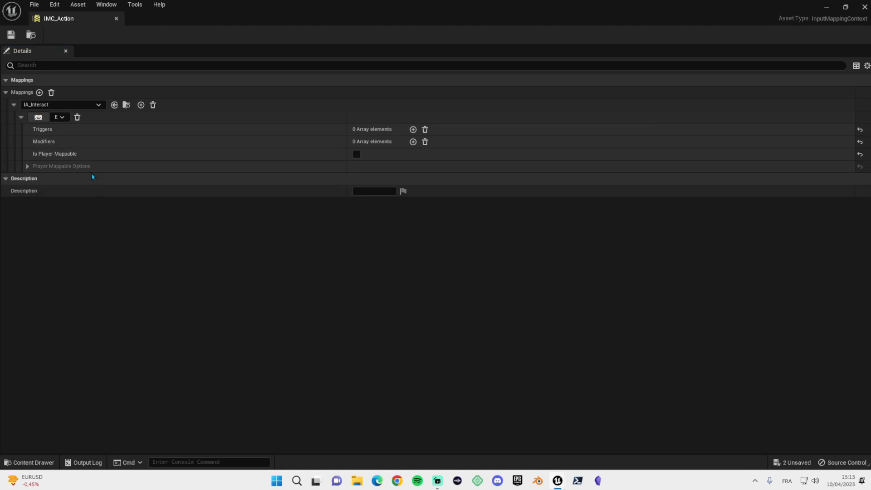
click(116, 19)
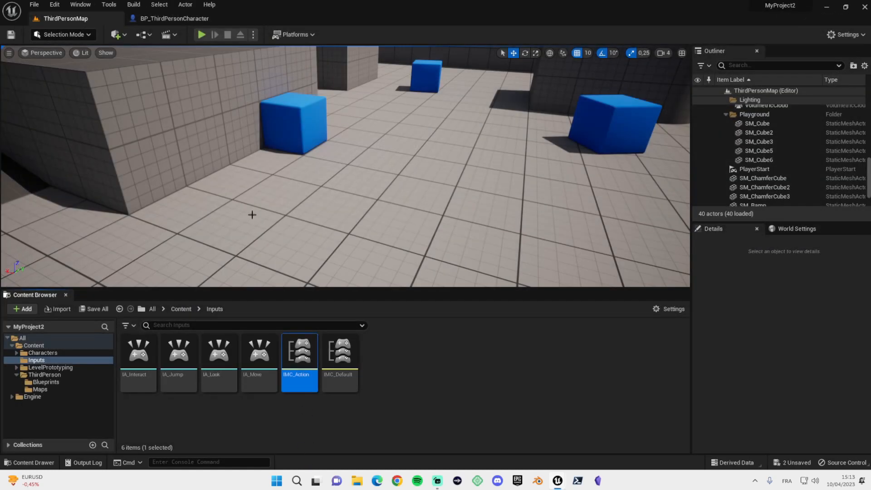
- In BP_ThirdPersonCharacter, chain a second Add Mapping Context node after the first, targeting the Enhanced Input subsystem, and set its context to IMC_Action
click(161, 19)
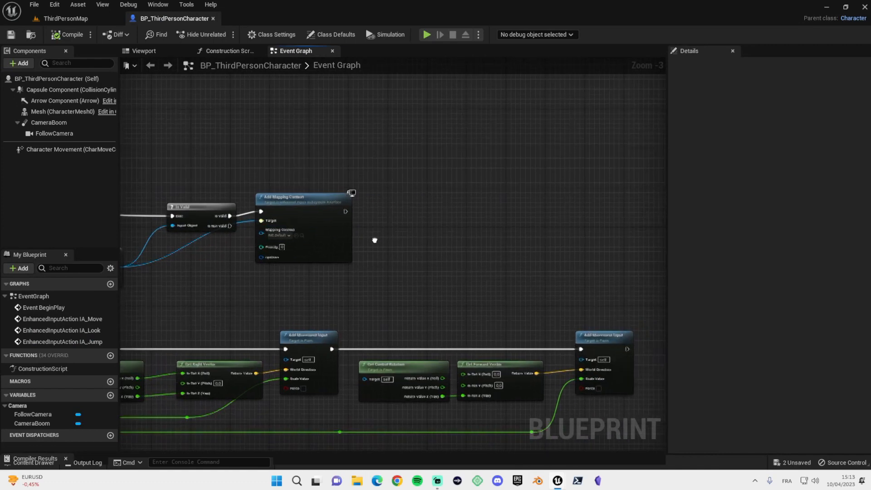
right_drag(283, 225, 421, 201)
click(227, 239)
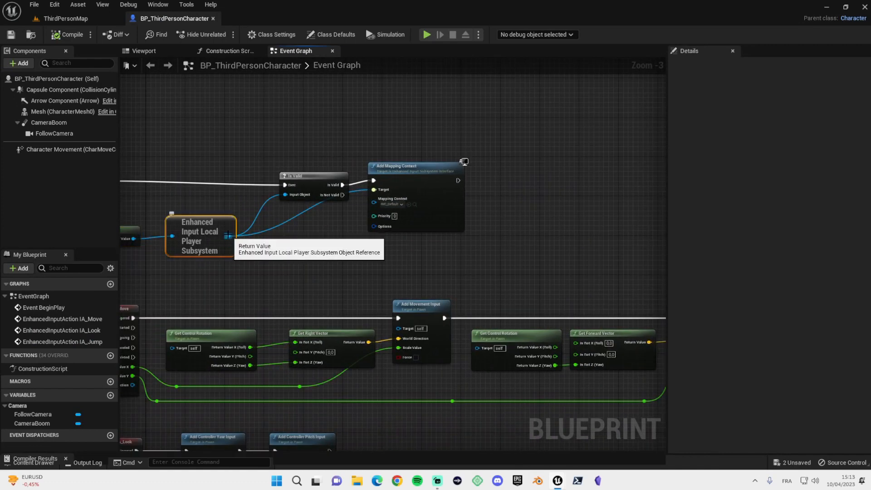
drag(229, 236, 497, 187)
text(add cont)
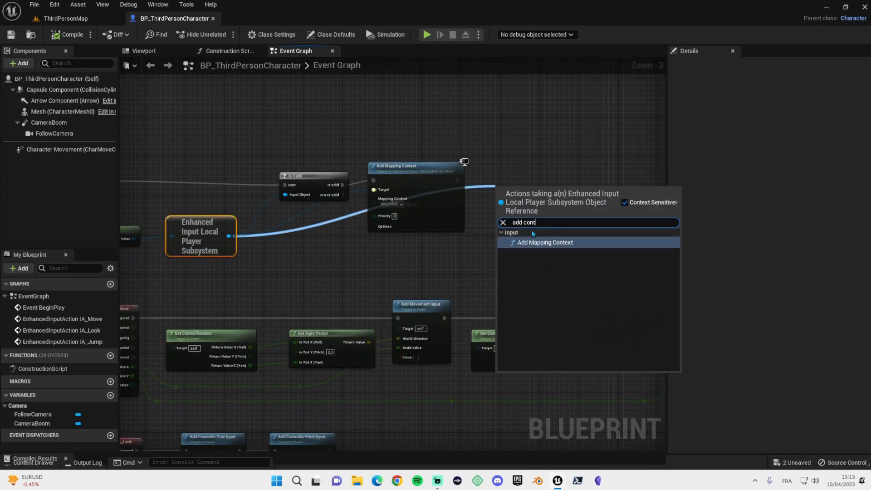
key(Return)
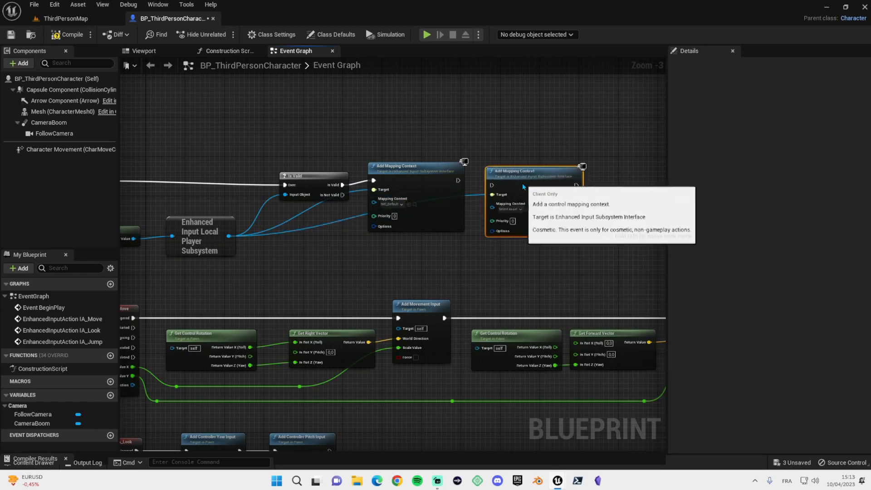
drag(458, 180, 496, 185)
click(515, 209)
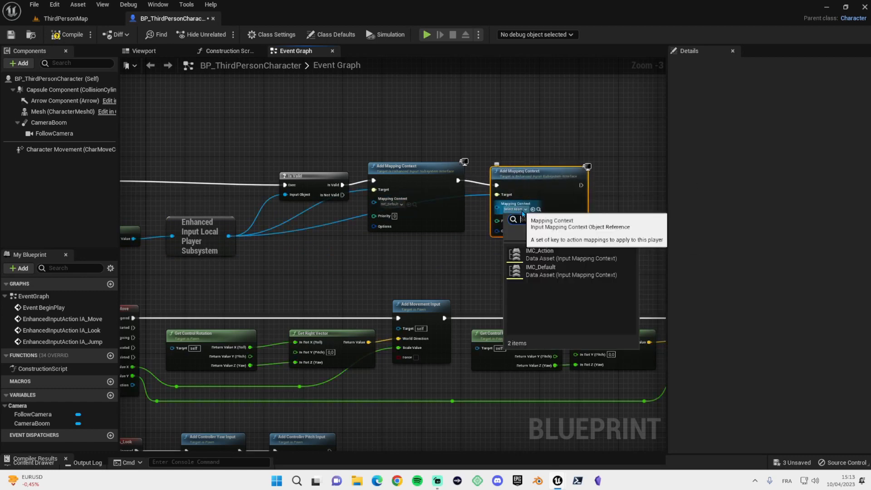
click(542, 254)
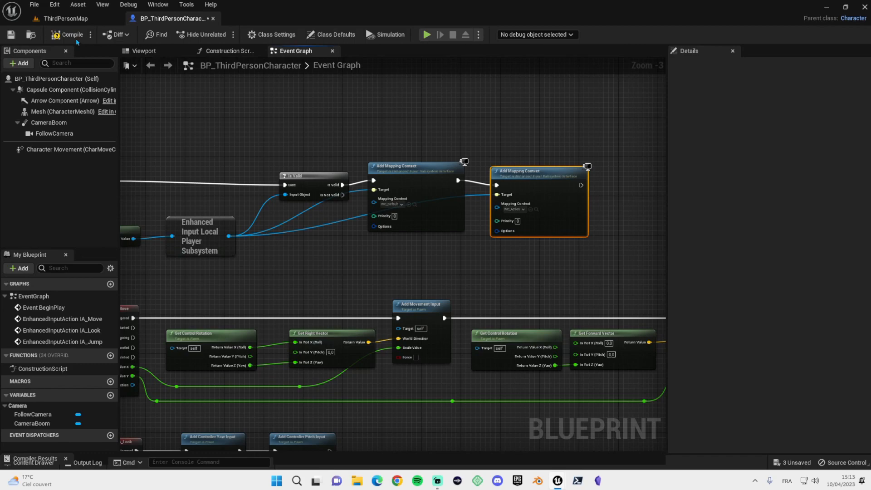
click(69, 16)
click(201, 36)
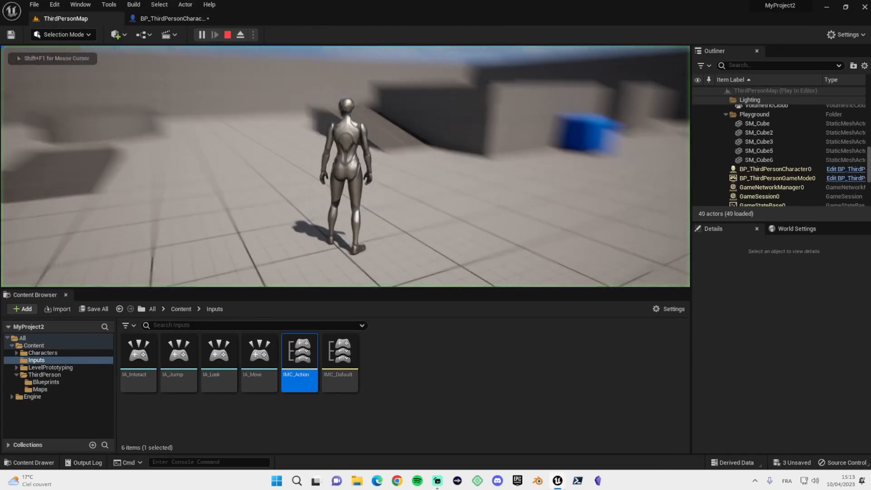
key(Escape)
- Add an EnhancedInputAction IA_Interact event below the jump nodes in BP_ThirdPersonCharacter's Event Graph
click(172, 18)
scroll(280, 283, down, 1)
right_drag(280, 283, 462, 59)
scroll(394, 247, up, 2)
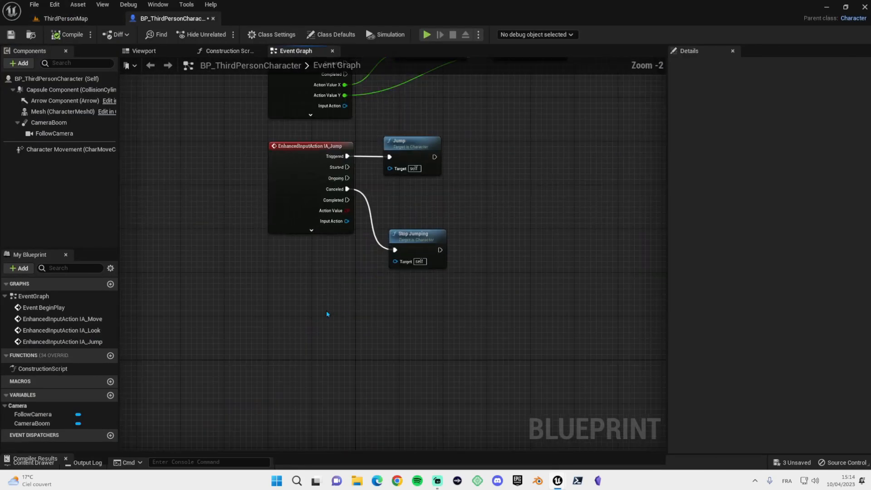
right_click(303, 341)
text(ia_)
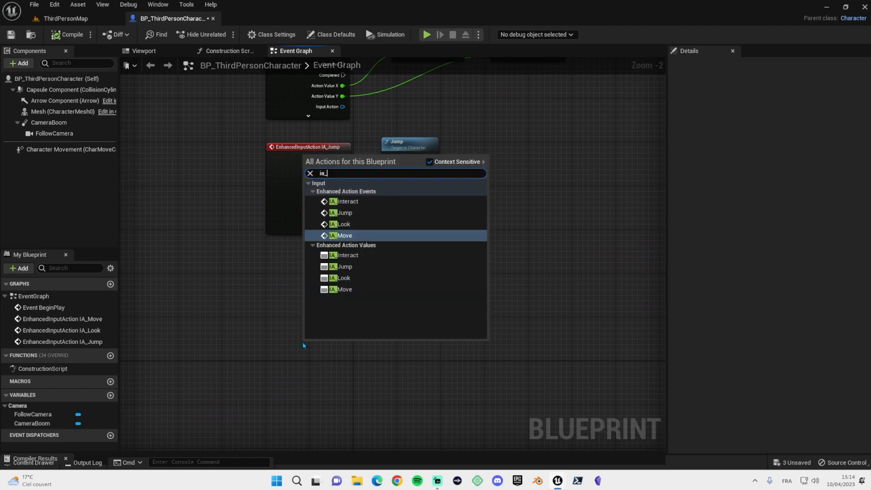
click(370, 204)
- Connect a Print String node to IA_Interact's Started output and set its string to Action
right_drag(418, 353, 402, 303)
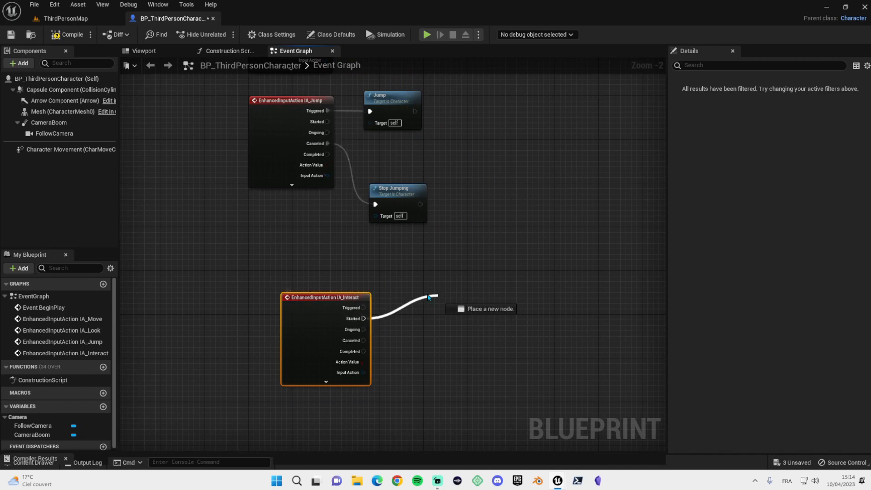
drag(428, 298, 428, 297)
text(print)
key(Return)
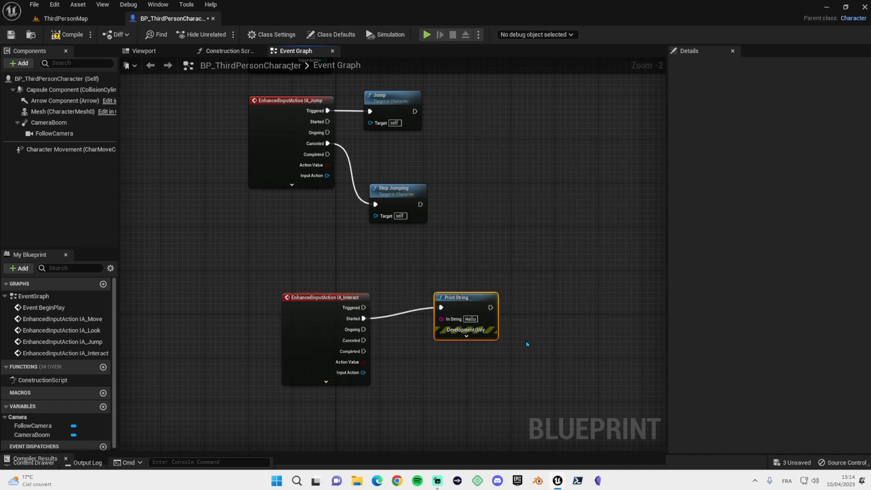
click(471, 319)
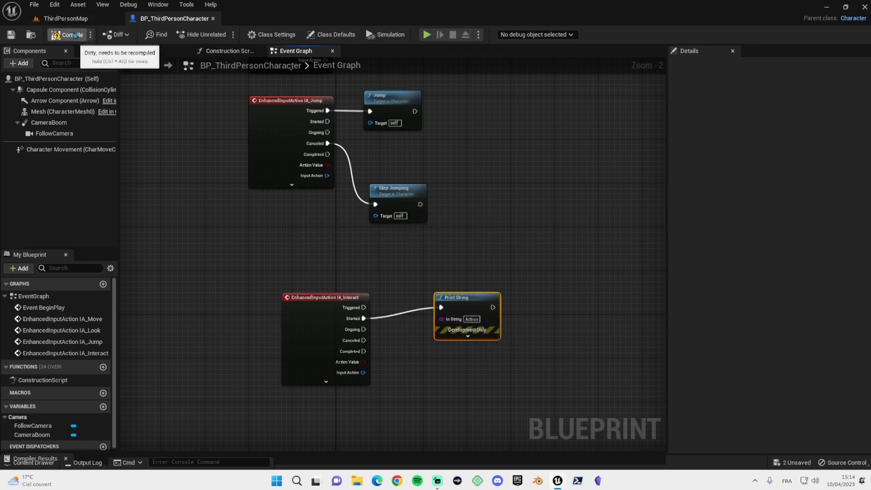
- Play ThirdPersonMap to test moving the character and triggering the interact action several times, and stop the session
click(99, 18)
click(201, 34)
key(w)
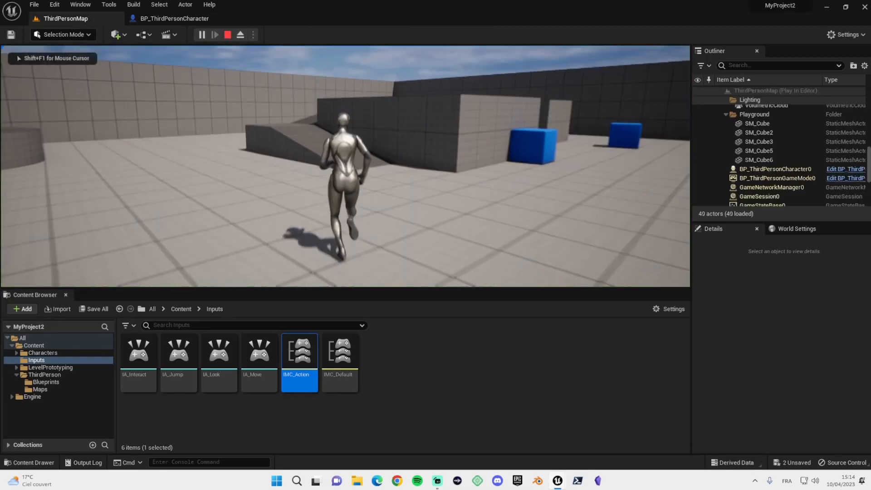
key(e)
key(e)
key(e)
key(e)
key(e)
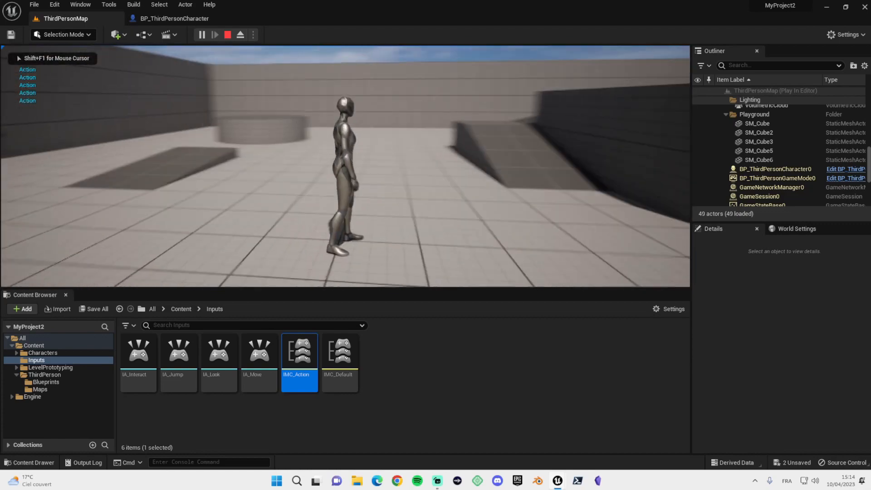
key(Escape)
- Look up the Remove Mapping Context function among the Enhanced Input Local Player Subsystem's actions without adding a node
click(176, 19)
right_drag(517, 238, 360, 381)
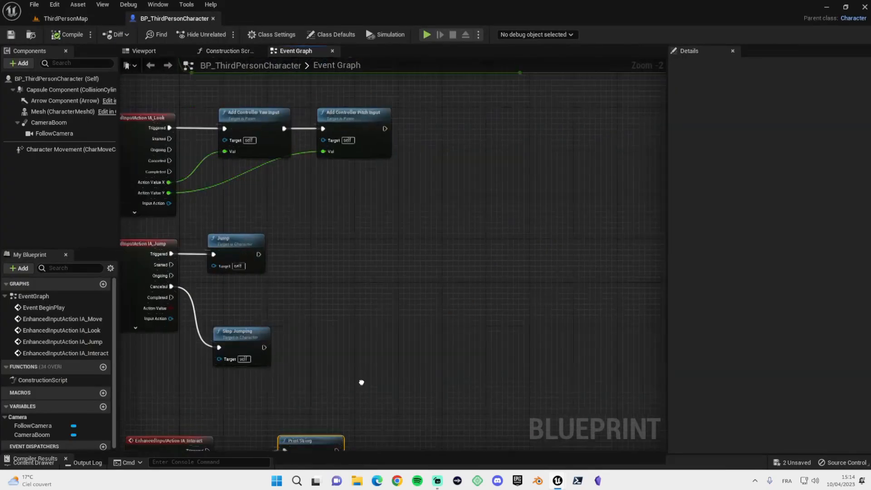
right_drag(396, 185, 418, 379)
right_drag(391, 79, 298, 230)
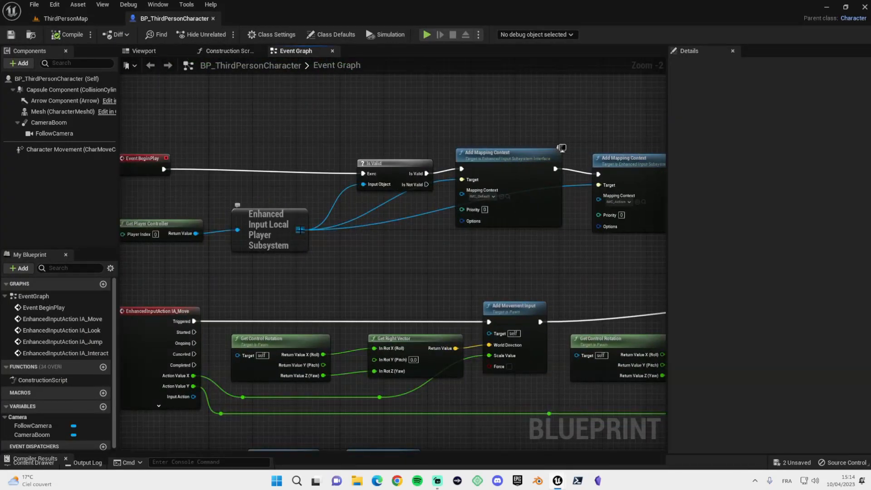
drag(300, 230, 357, 257)
text(remove)
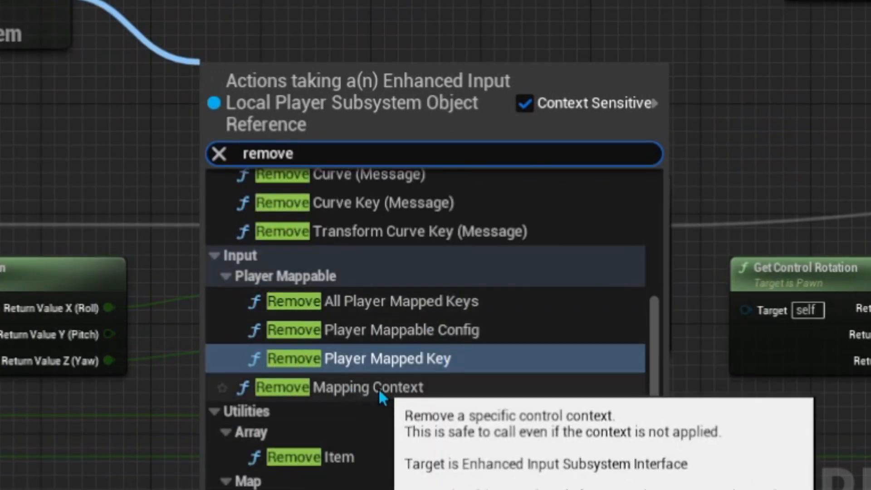
click(717, 107)
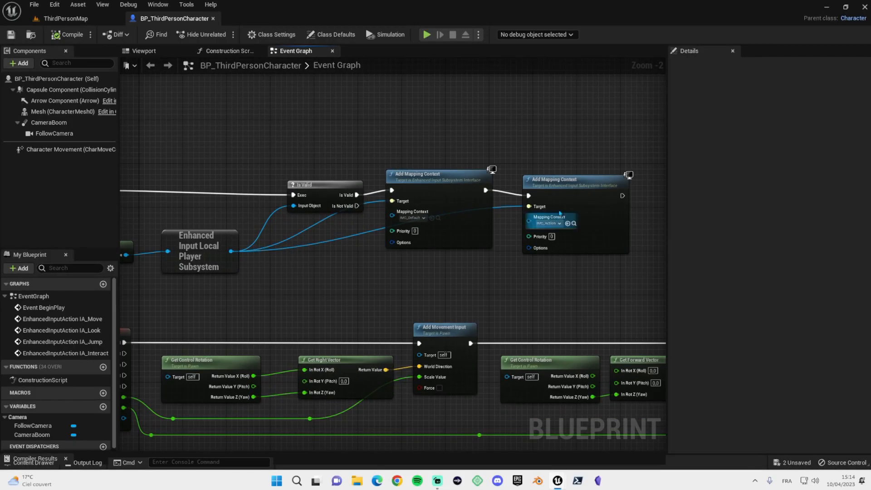
- Align the IMC_Action Add Mapping Context node with the IMC_Default one and select both nodes
drag(561, 213, 554, 207)
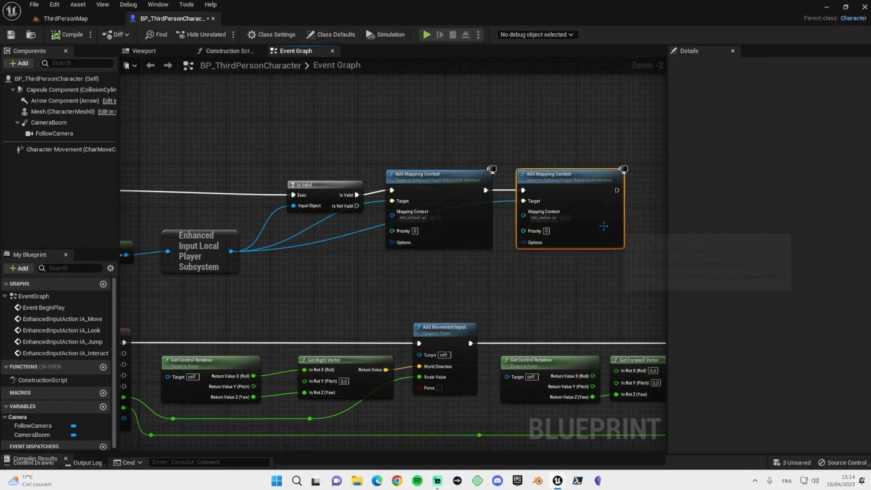
right_drag(425, 290, 476, 283)
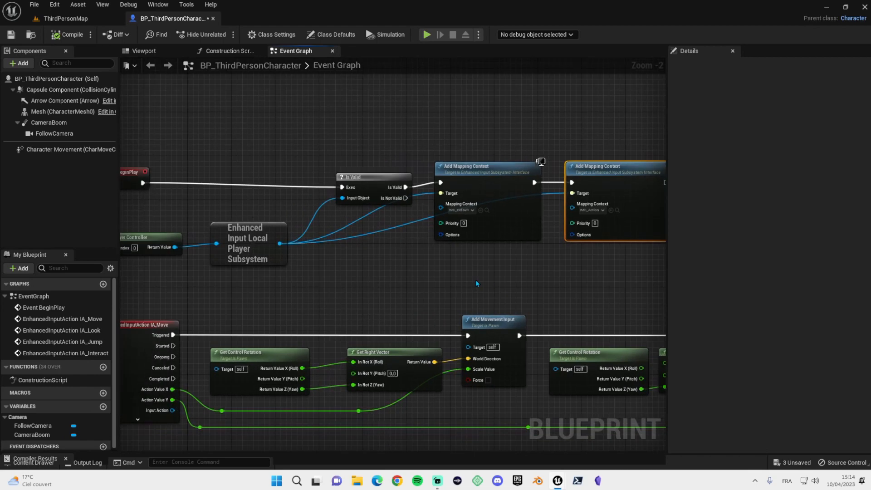
right_drag(532, 276, 445, 271)
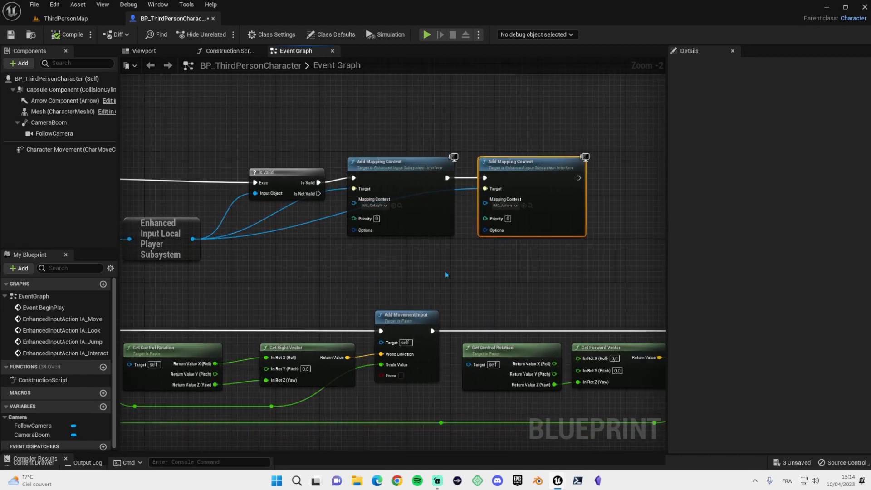
drag(595, 251, 378, 138)
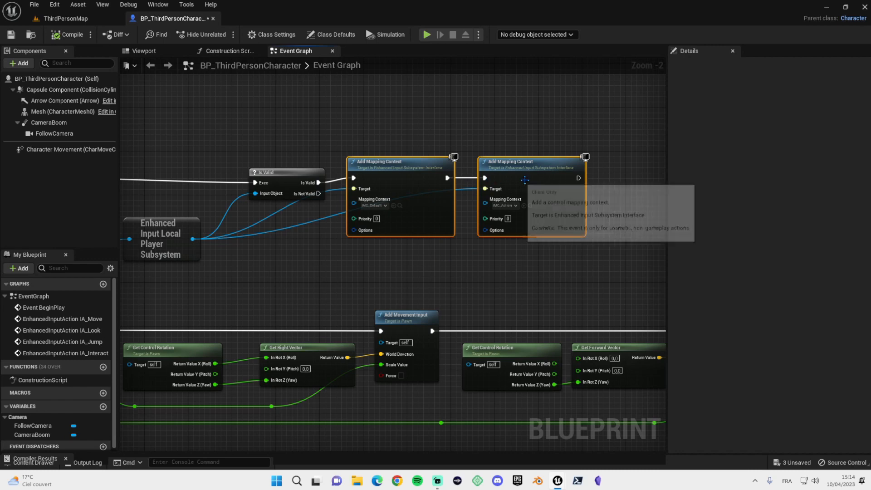
- Create a Player Mappable Input Config asset named Config in the Inputs folder of the ThirdPersonMap project
click(66, 18)
right_click(397, 368)
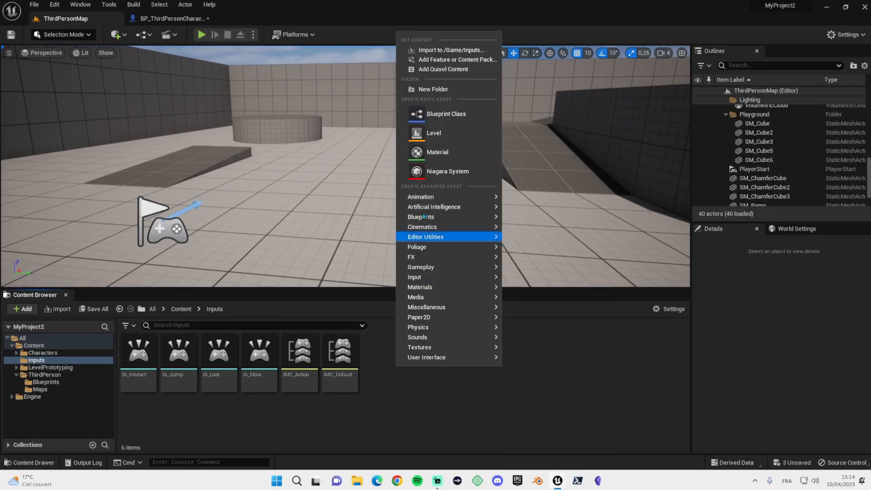
mouse_move(477, 277)
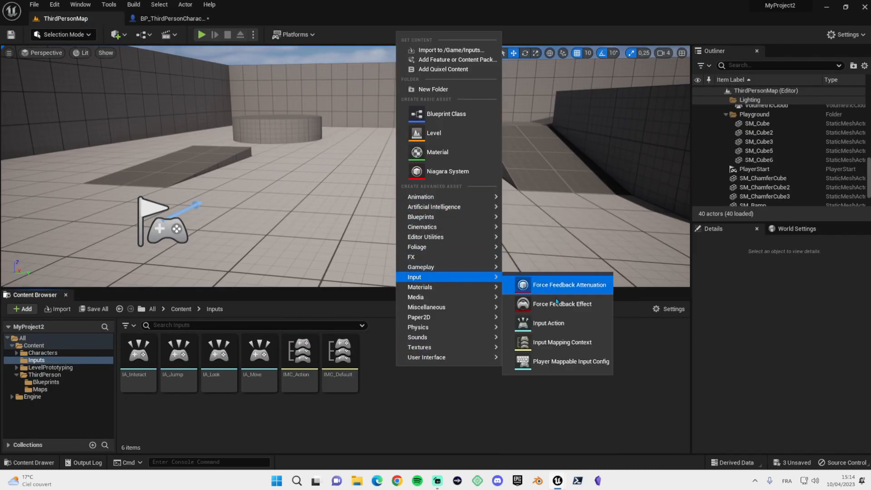
click(559, 361)
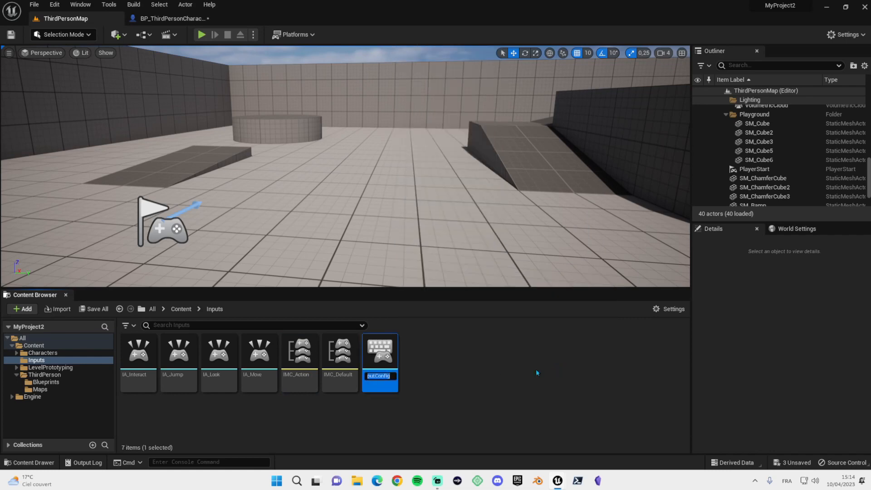
text(Config)
key(Return)
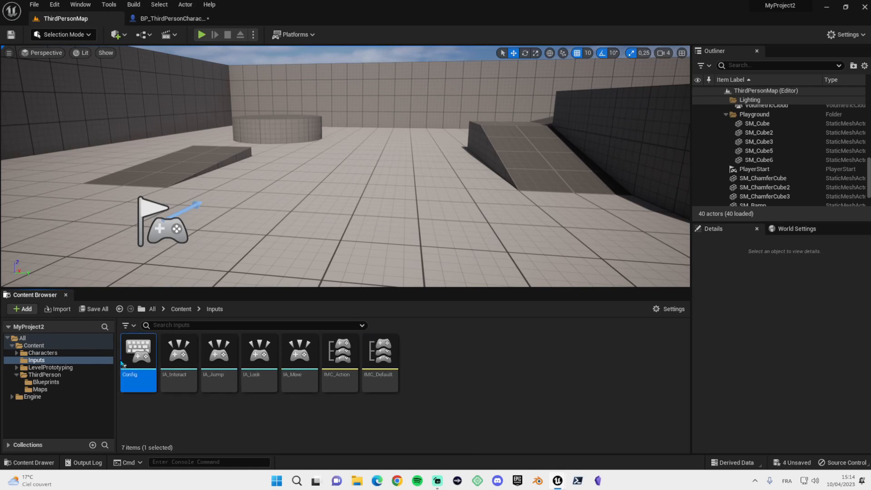
- Add IMC_Default and IMC_Action to the Config asset's contexts, and set the IMC_Default value to 1
double_click(138, 354)
click(5, 92)
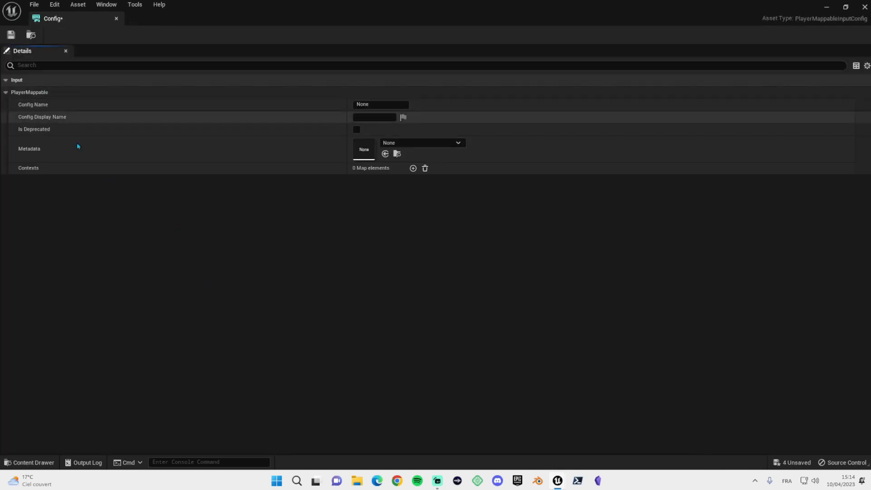
click(413, 168)
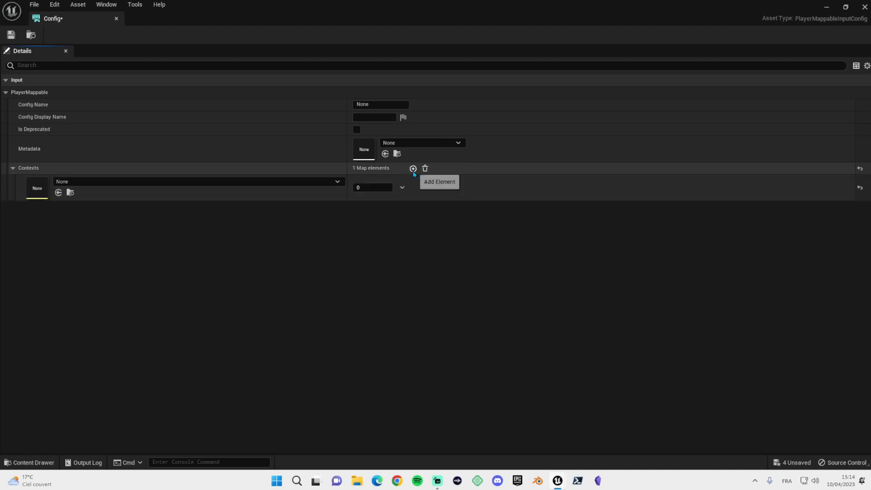
click(413, 169)
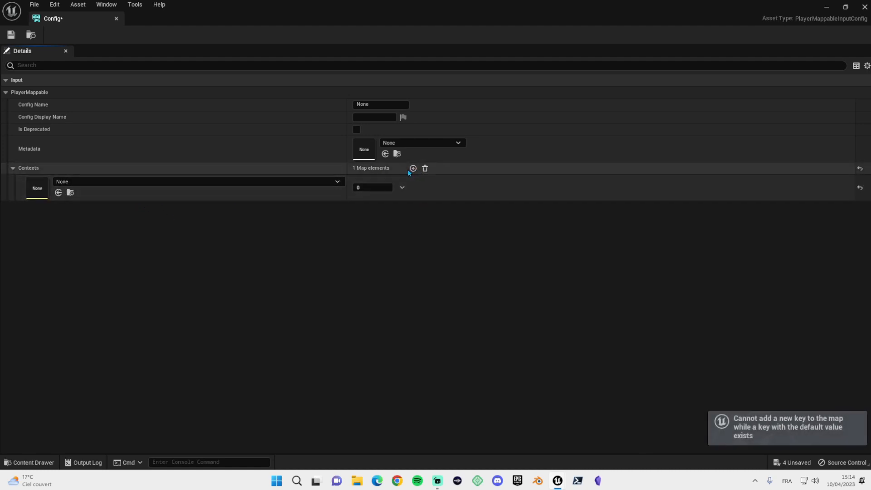
click(156, 182)
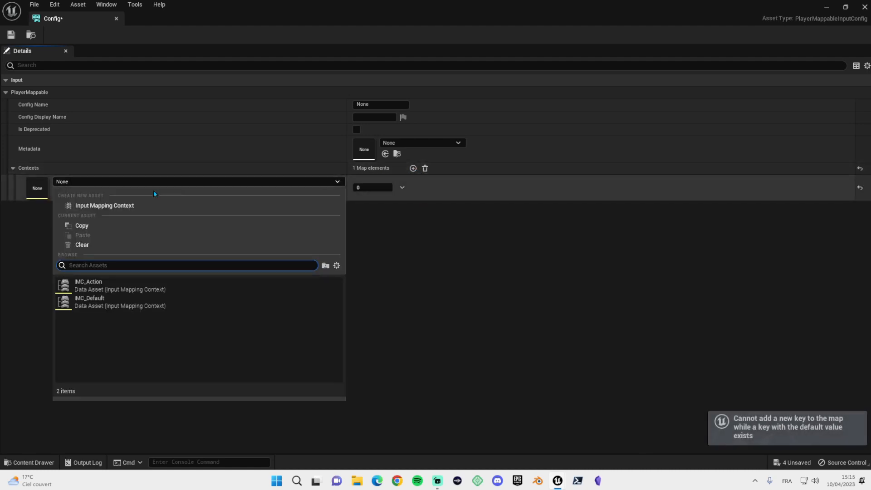
click(96, 300)
click(413, 168)
click(120, 208)
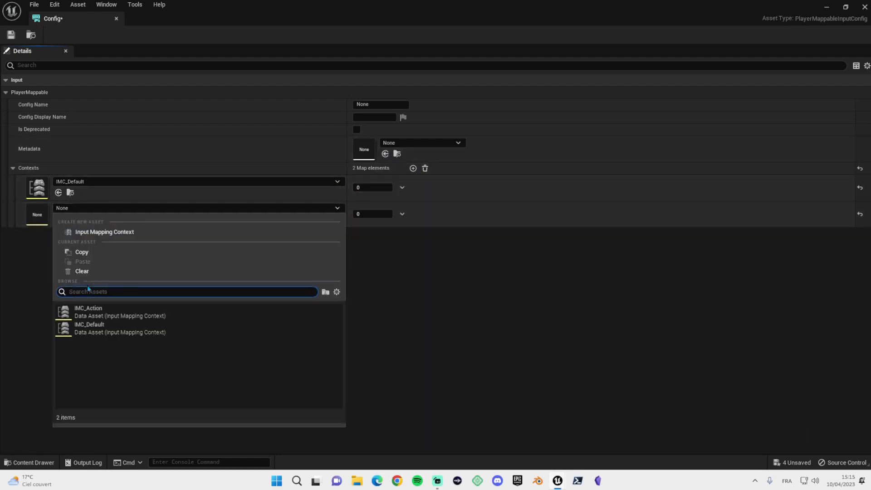
click(93, 311)
click(370, 187)
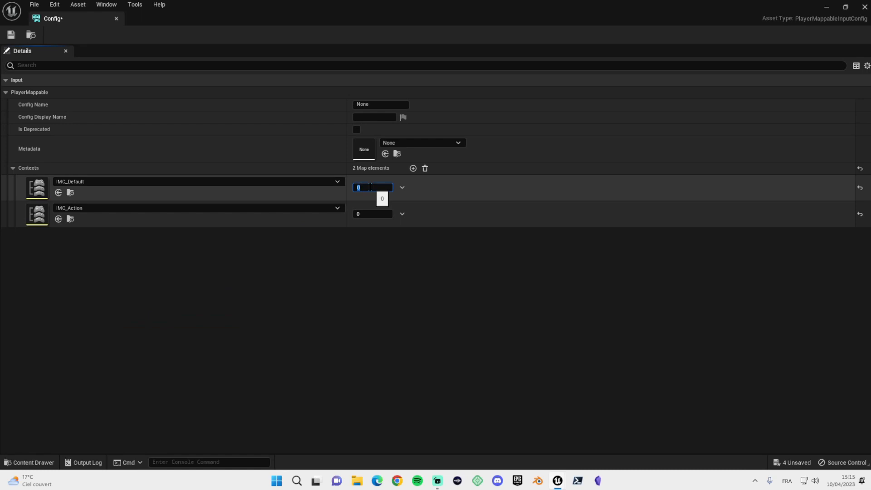
key(Return)
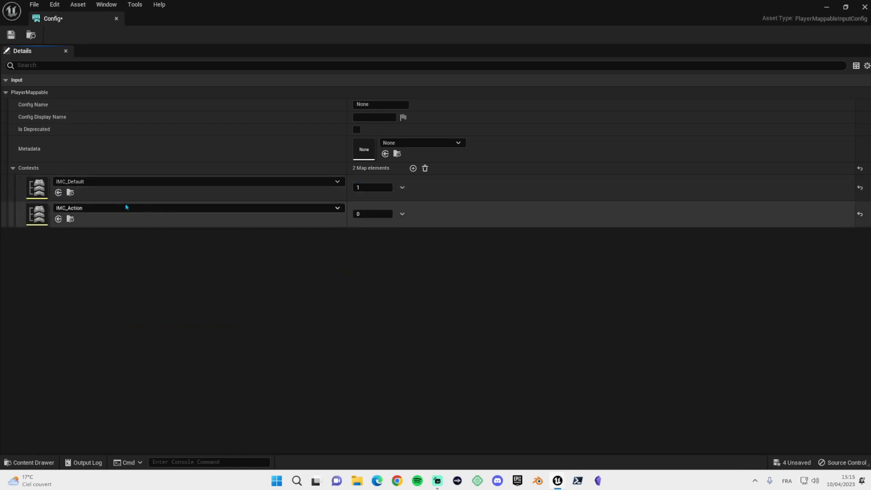
- Set the config name to Default Config, save the changes and close the Config asset
click(384, 105)
text(Coin)
key(BackSpace)
key(BackSpace)
key(BackSpace)
key(BackSpace)
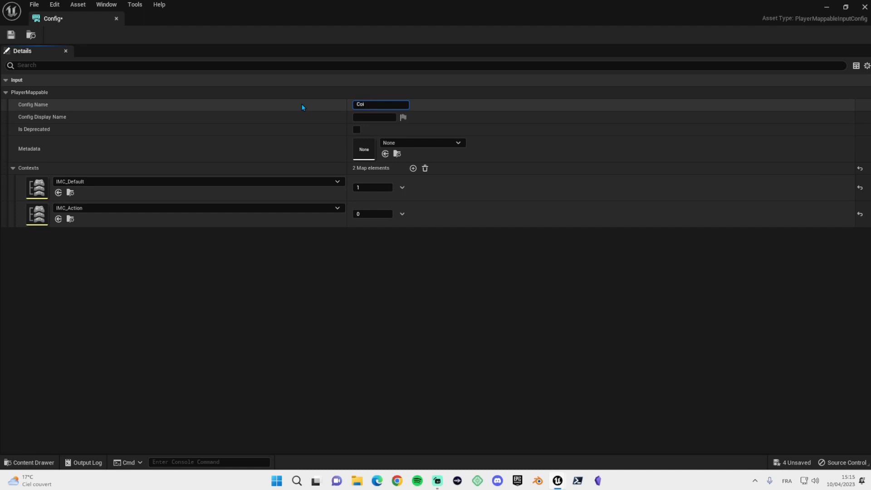
text(DS)
text(efault )
text(Config)
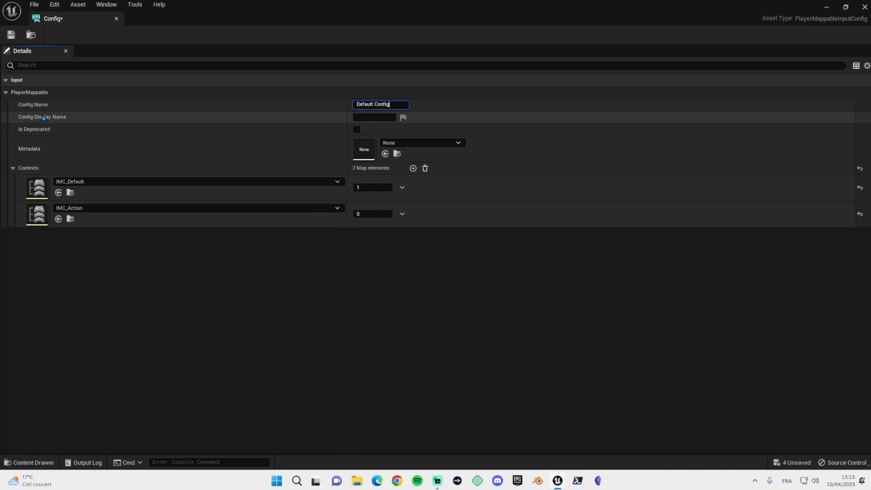
key(ctrl+s)
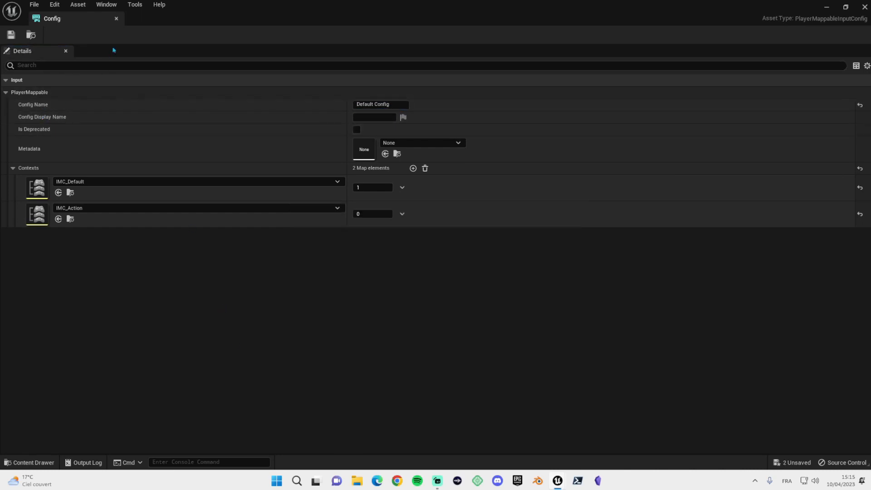
click(116, 19)
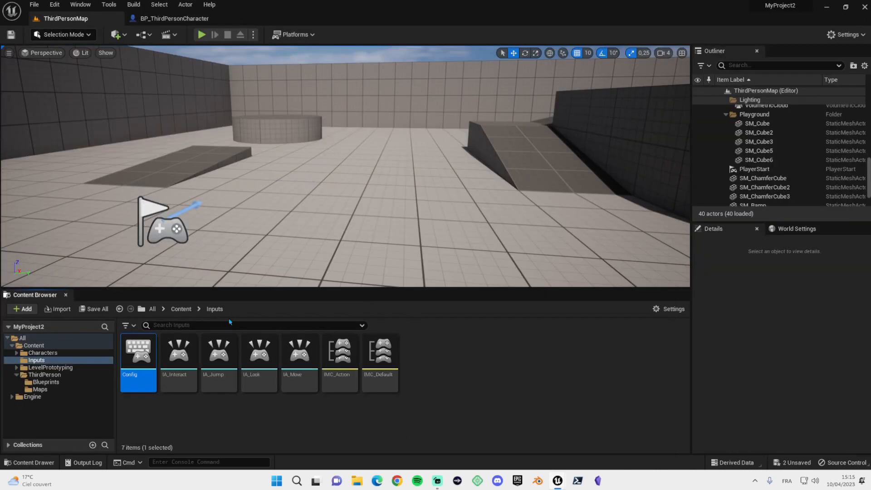
- In BP_ThirdPersonCharacter, replace both Add Mapping Context nodes with the subsystem's Add Player Mappable Config, wired from Is Valid and using Config
click(174, 18)
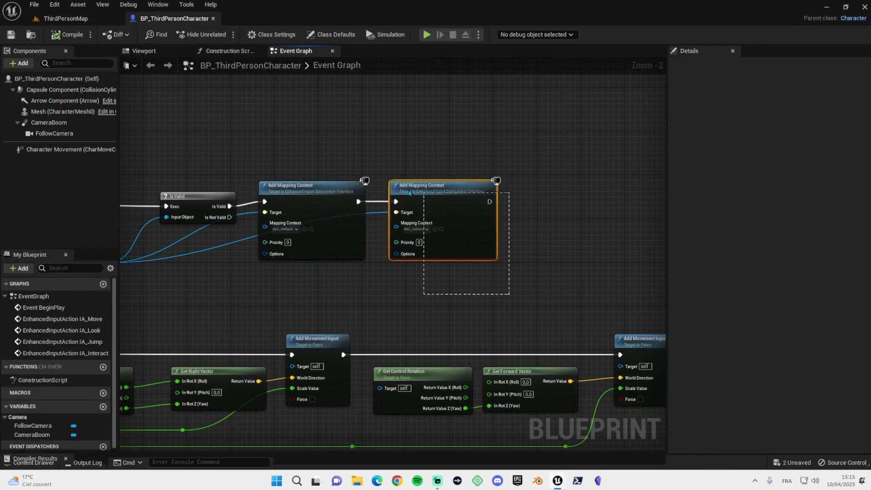
key(Delete)
right_drag(282, 196, 443, 180)
drag(264, 246, 466, 213)
text(add config)
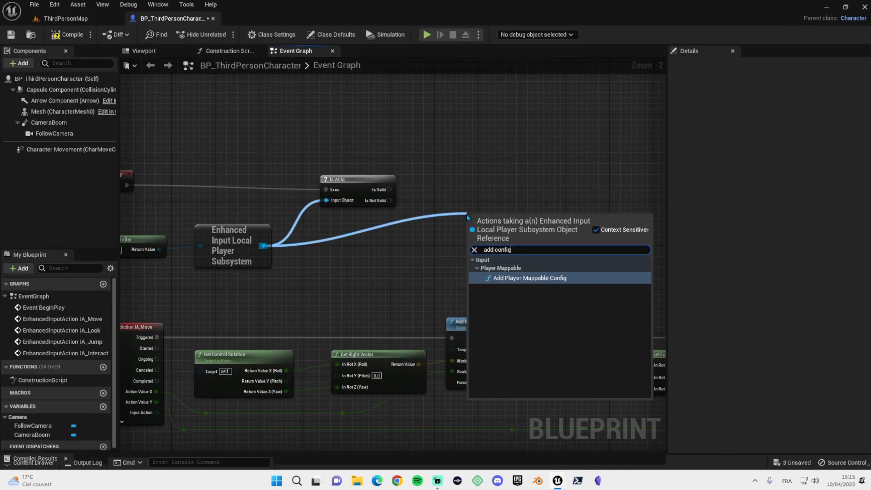
key(Return)
drag(389, 190, 471, 179)
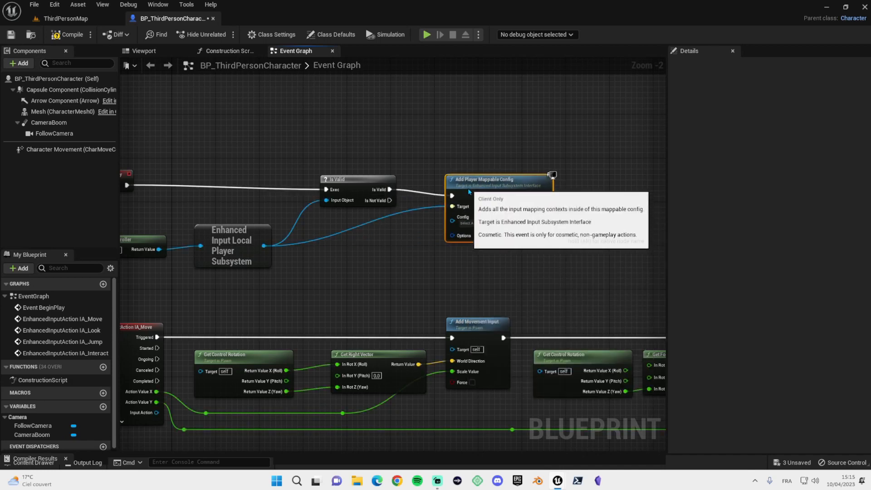
click(472, 224)
click(522, 269)
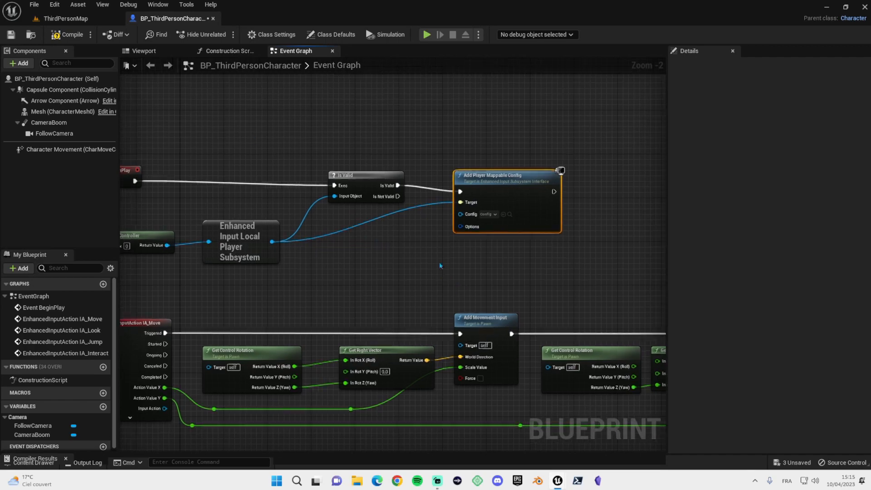
- Compile the blueprint, then play ThirdPersonMap to test moving and triggering the interact action repeatedly, and stop the session
click(70, 35)
click(66, 18)
click(201, 34)
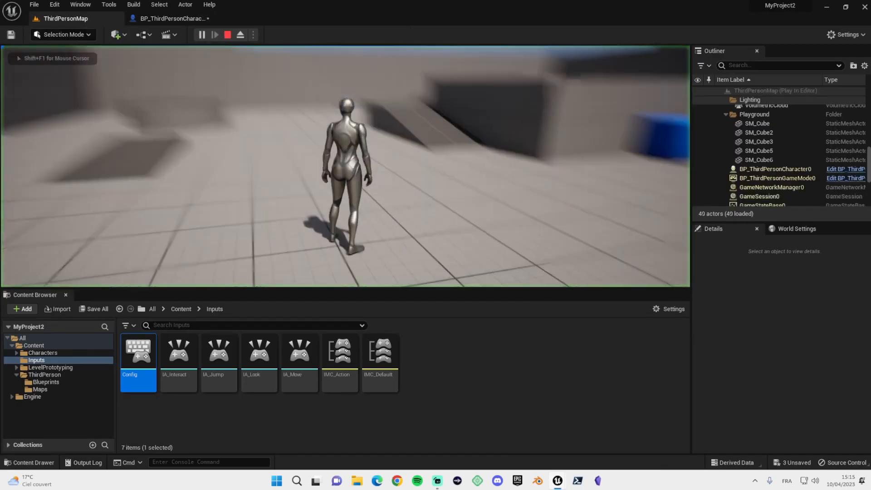
key(w)
key(e)
key(e)
key(e)
key(e)
key(e)
key(e)
key(e)
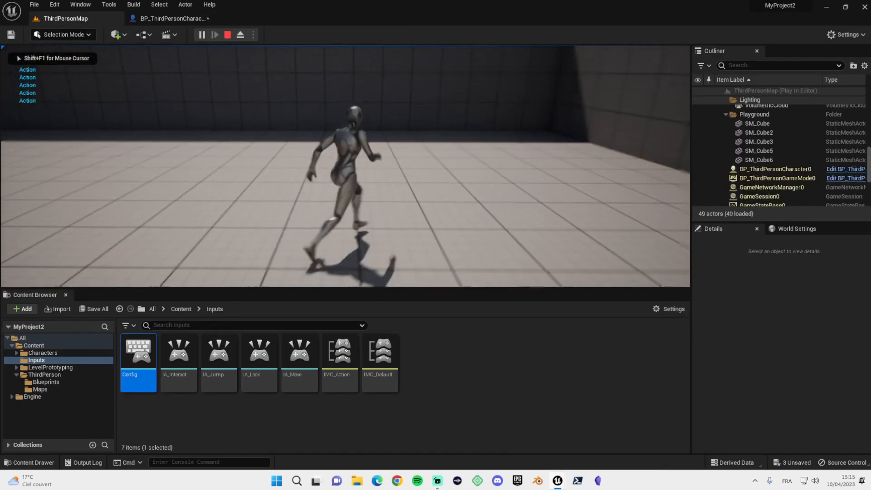
key(Escape)
- Align the Add Player Mappable Config node with the Is Valid node in BP_ThirdPersonCharacter's event graph
click(170, 18)
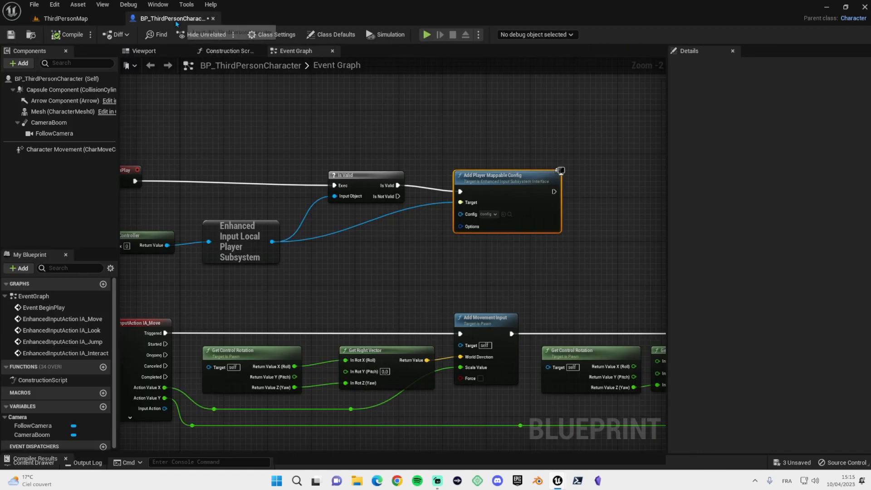
drag(484, 175, 479, 170)
right_drag(480, 240, 480, 240)
right_click(479, 240)
click(506, 166)
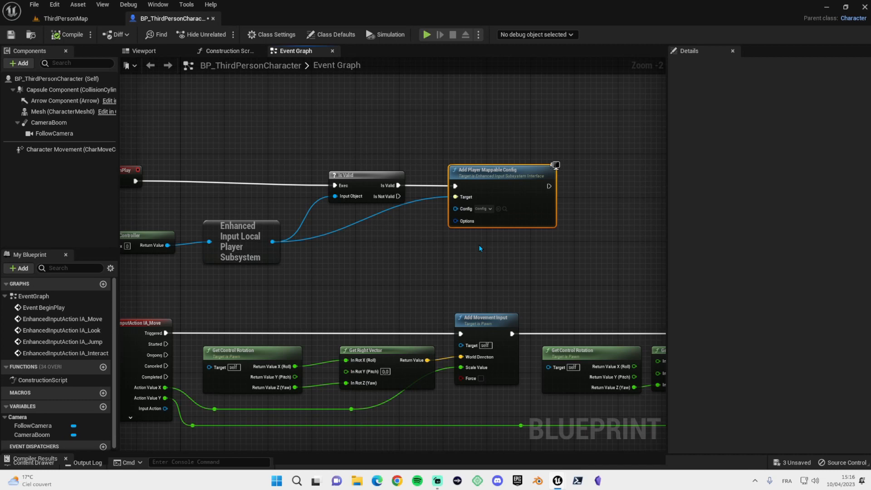
right_click(416, 274)
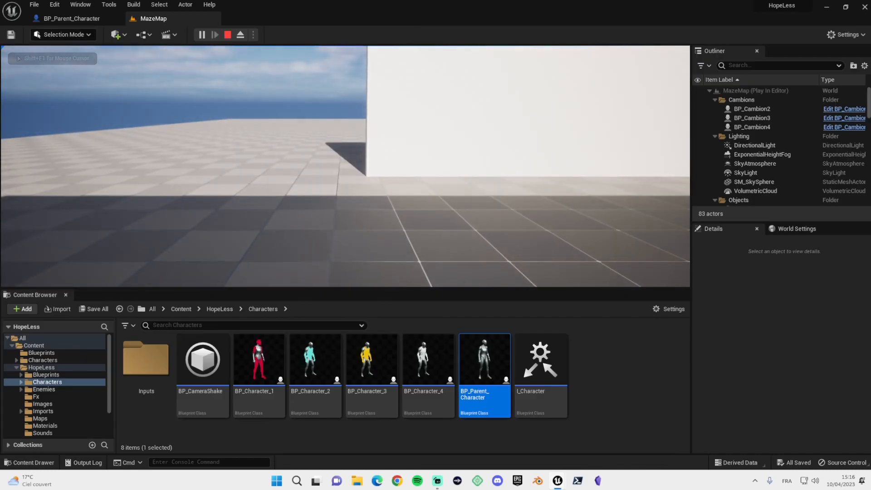
- Open the Contrôles settings from the pause menu of the MazeMap game running in the HopeLess project
key(Escape)
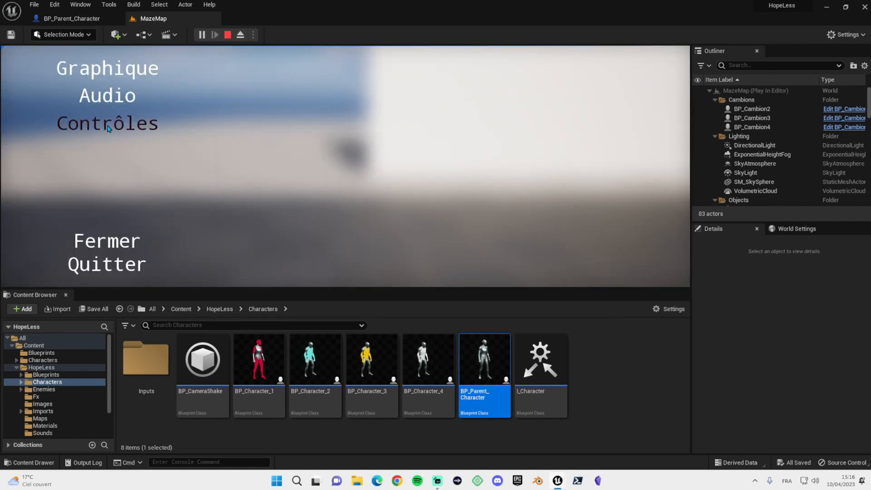
click(109, 129)
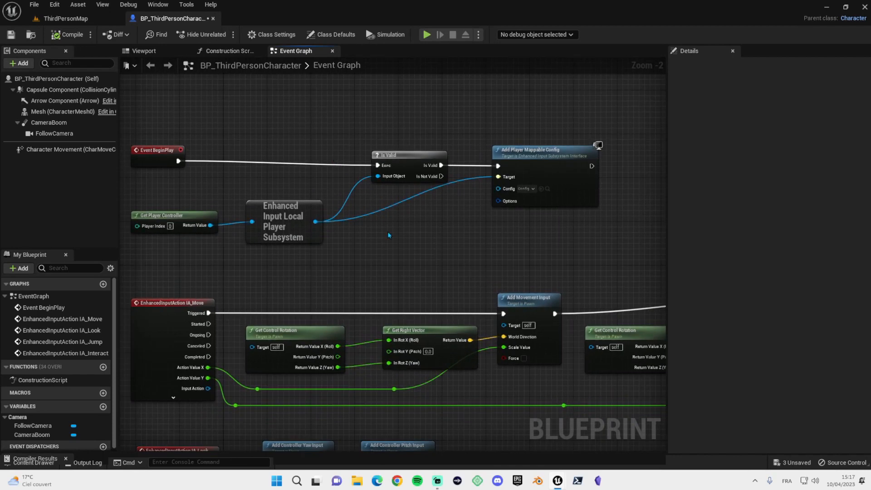
right_drag(430, 236, 429, 244)
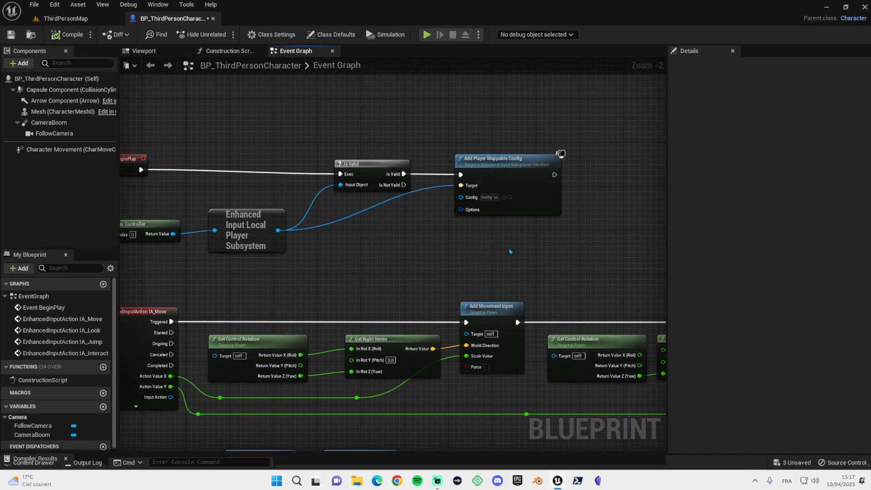
right_drag(512, 248, 411, 222)
scroll(536, 258, down, 1)
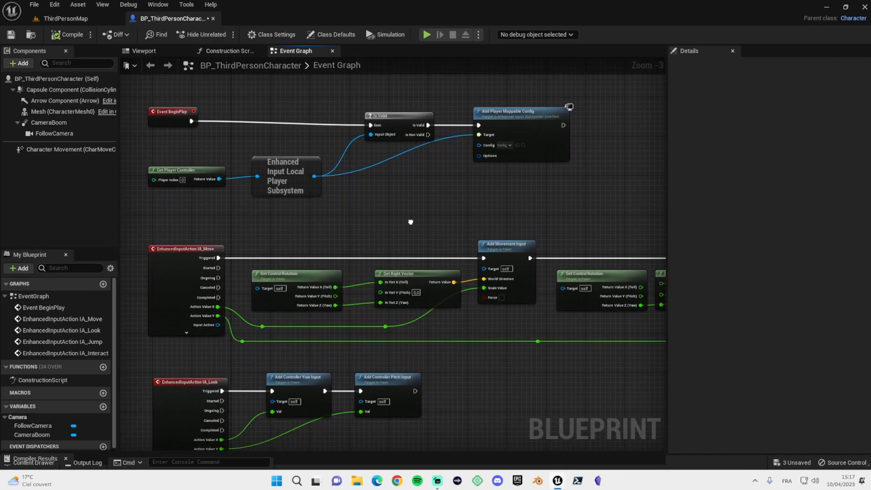